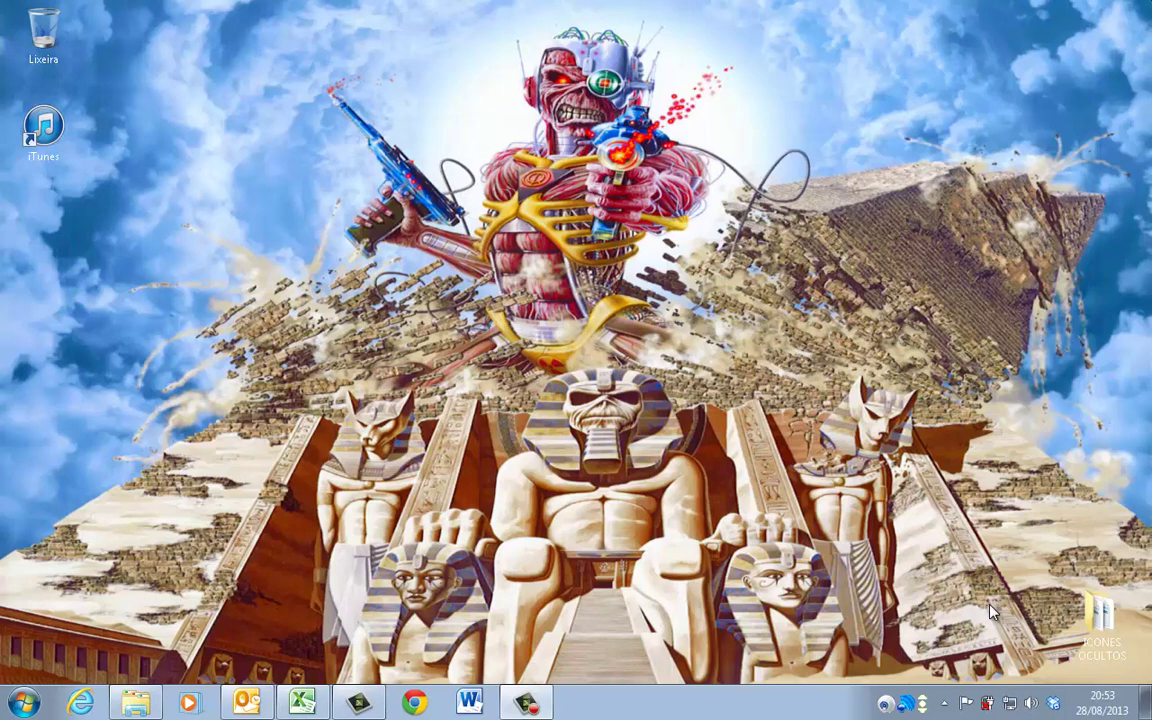
Maximize the Excel window and enter Produto A in cell A1.
left_click(303, 703)
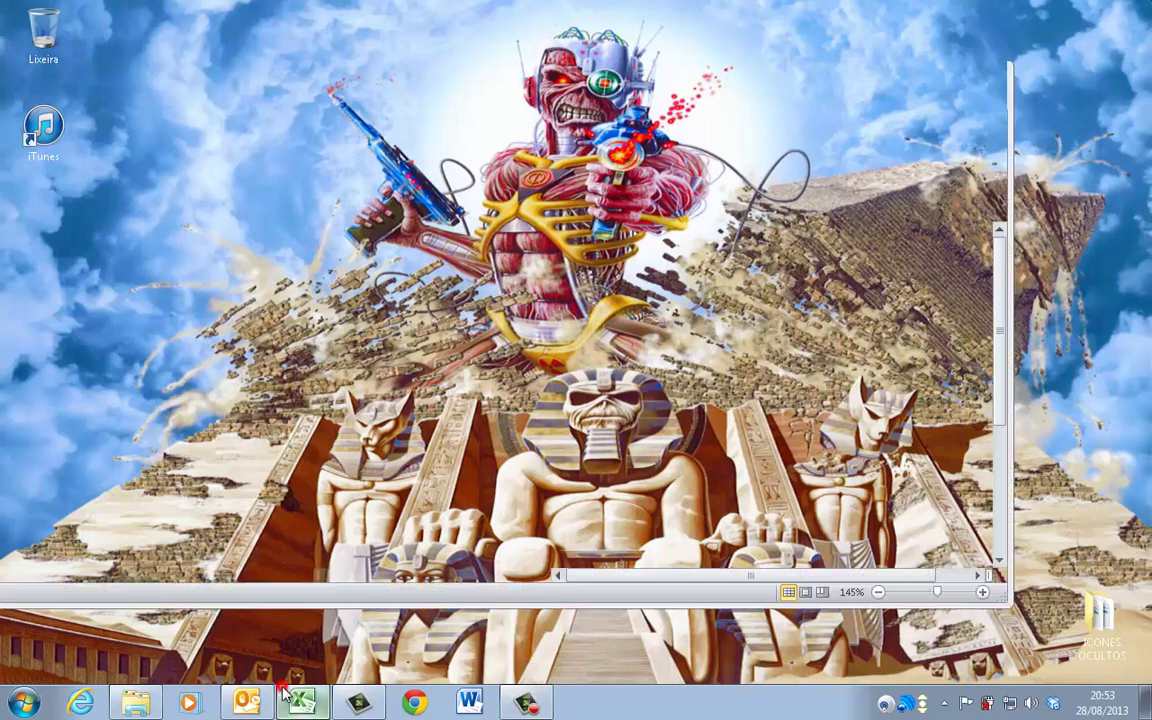
left_click(959, 77)
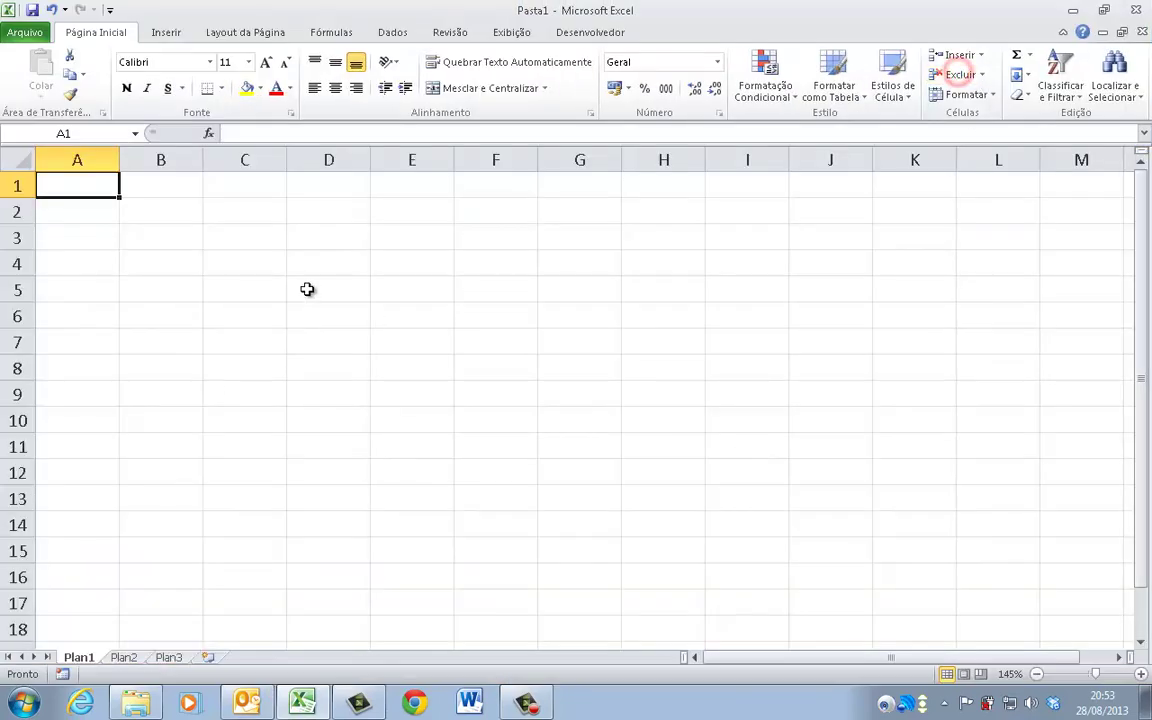
left_click(67, 214)
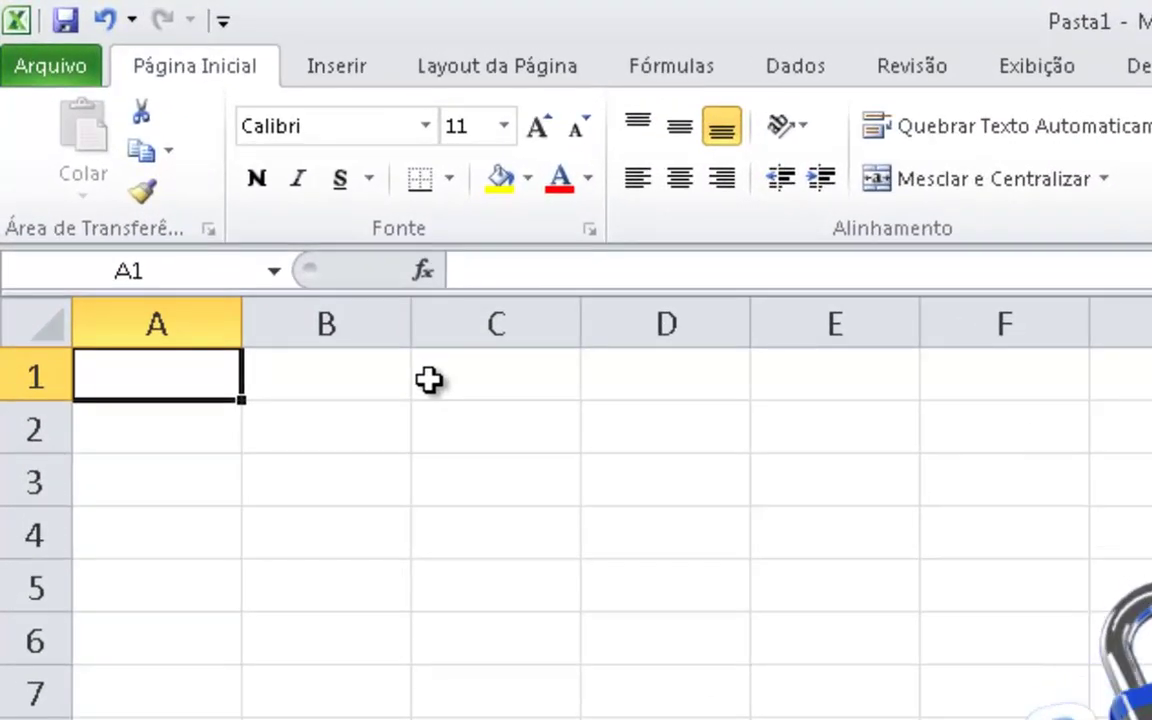
type("Produto")
key("Return")
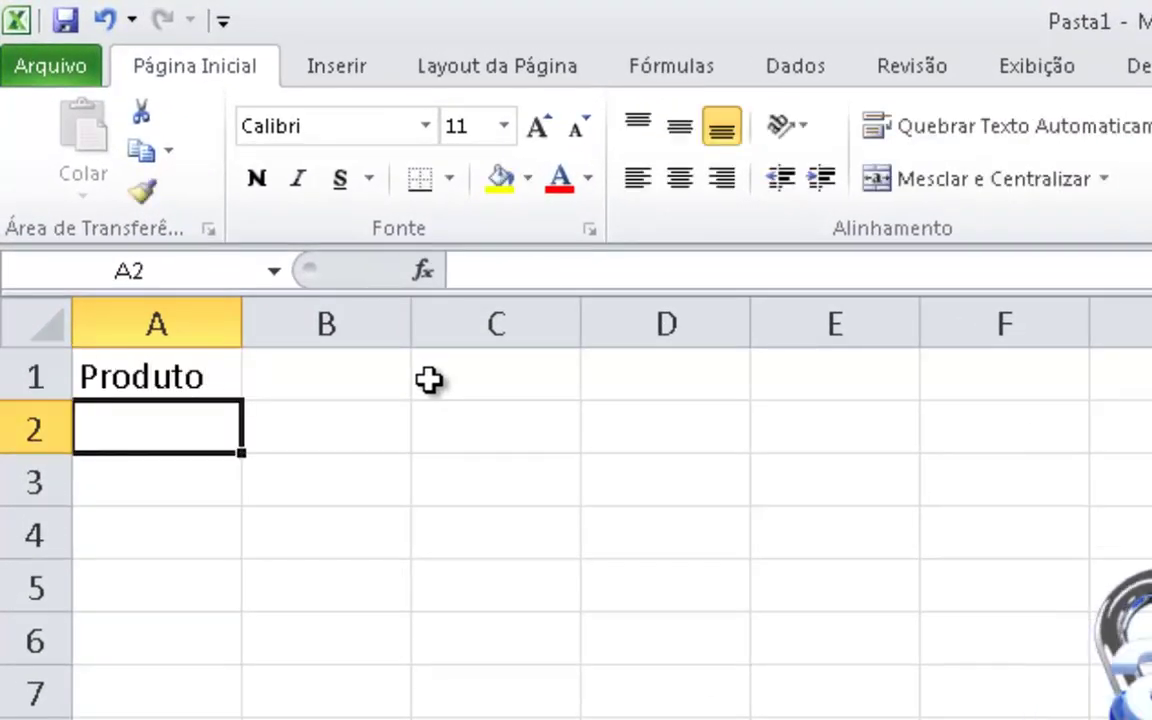
key("Up")
key("F2")
type(" A")
key("Return")
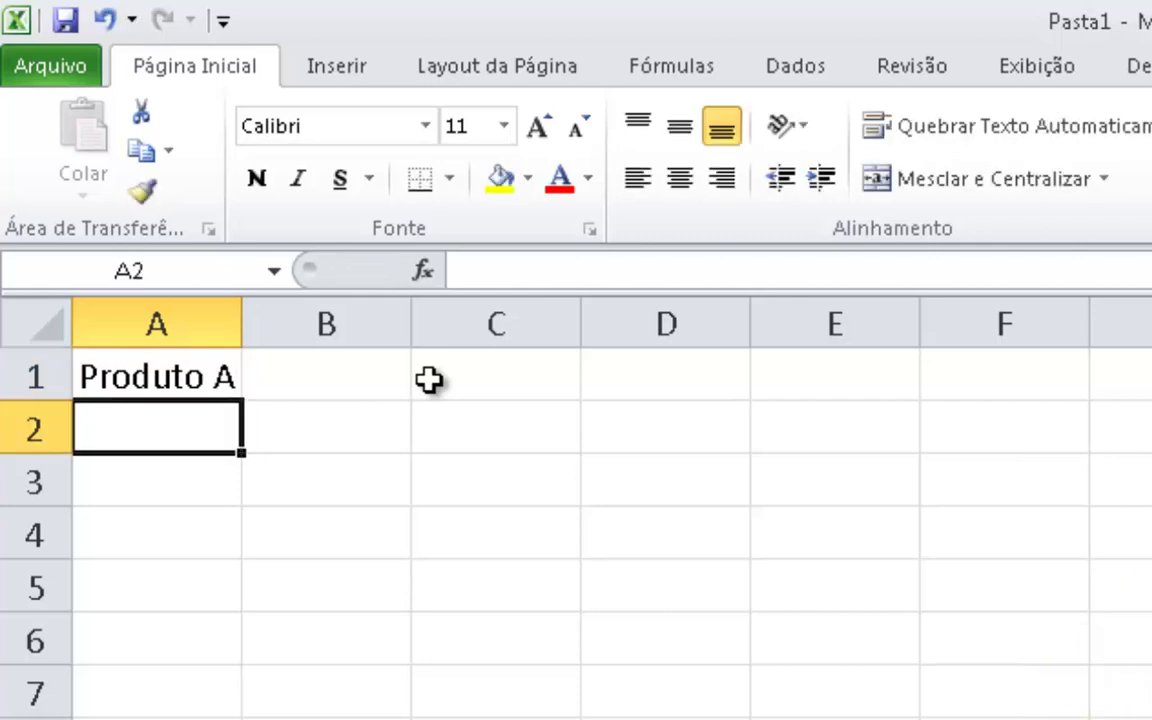
Enter Produto B in A2 and Produto C in A3.
type("r")
key("BackSpace")
type("Prod")
key("BackSpace")
key("BackSpace")
key("BackSpace")
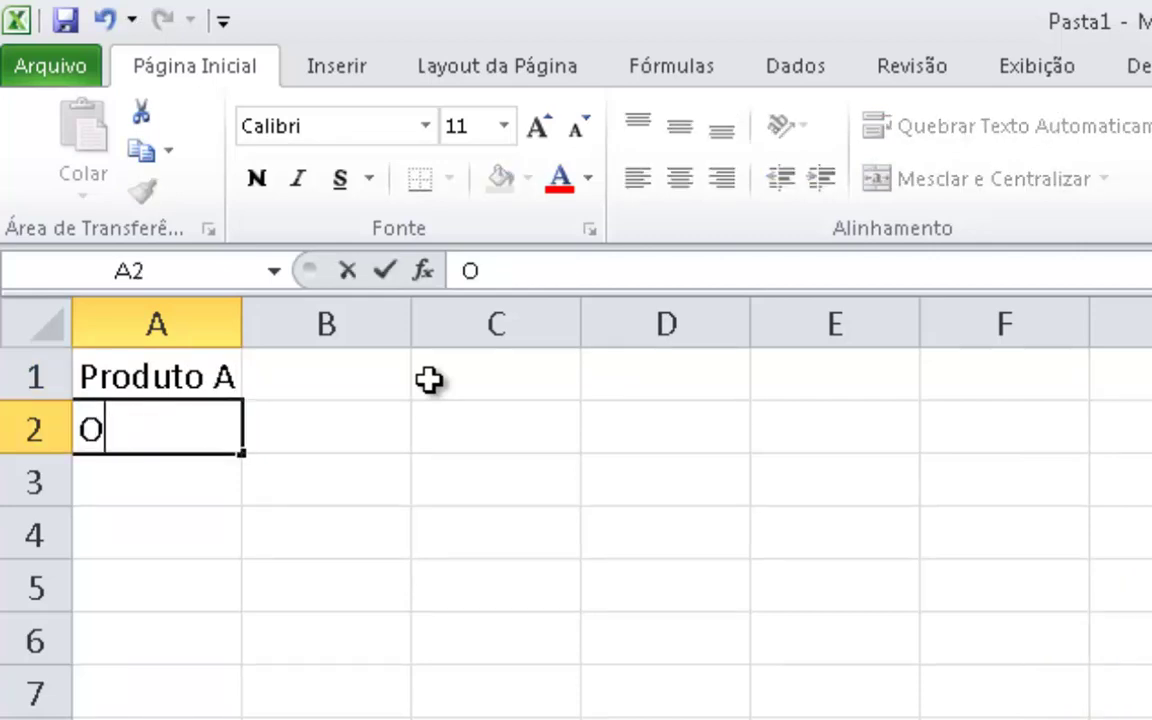
key("BackSpace")
type("Produto B")
key("Return")
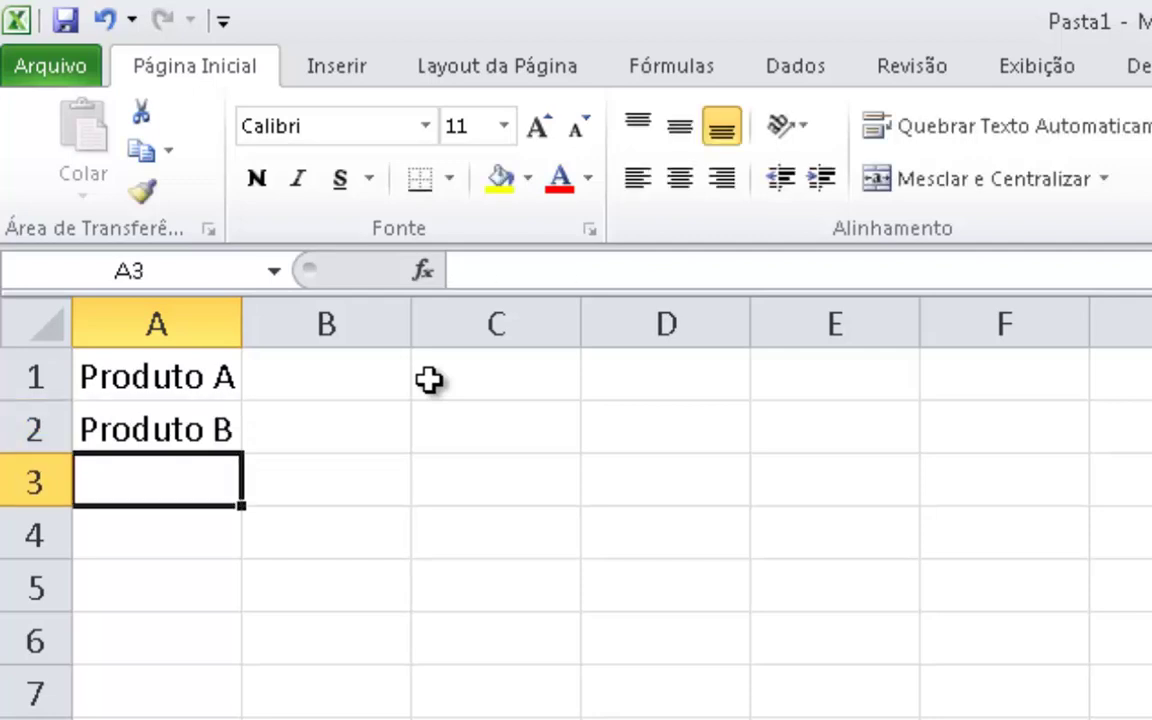
type("Produto ")
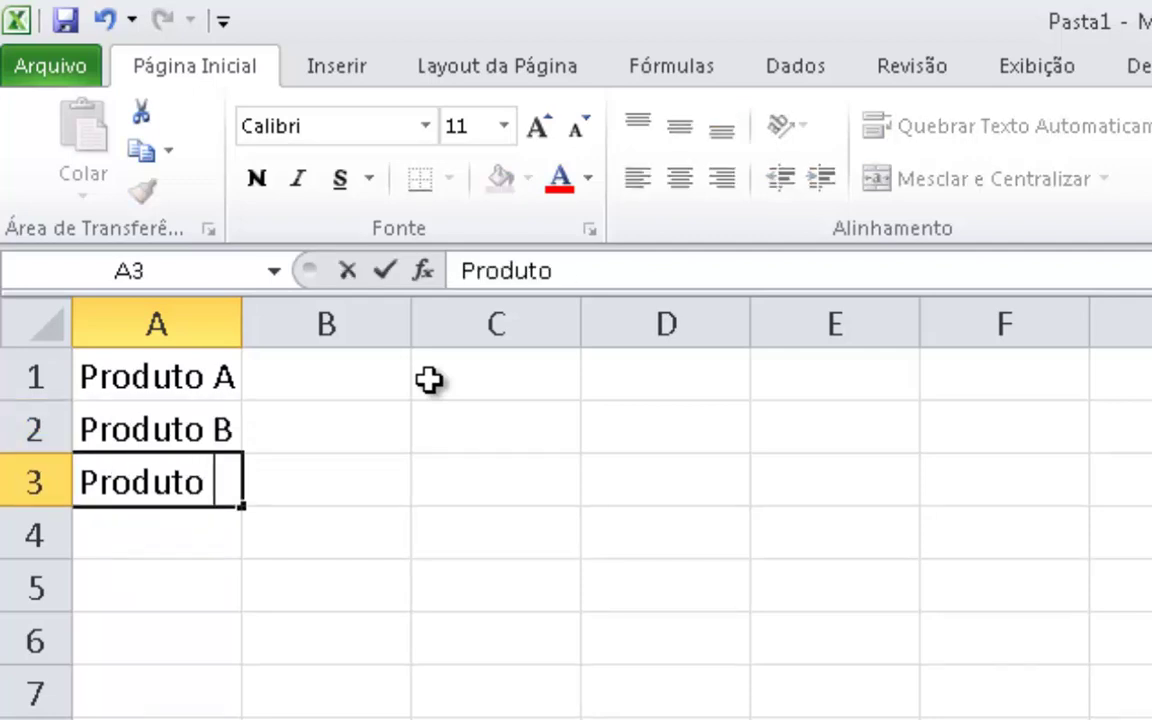
type("C")
key("Return")
Type the label 'Escolha o produto:' in cell D1.
key("Up")
key("Up")
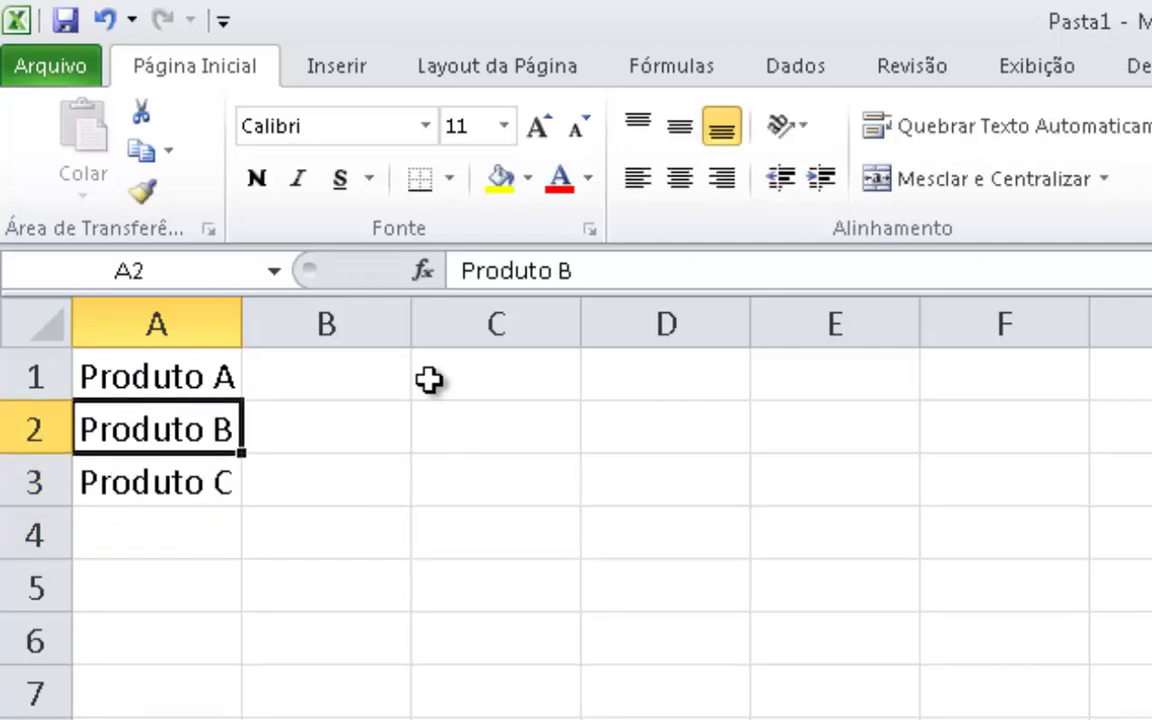
key("Right")
key("Right")
key("Up")
key("Right")
type("Esc")
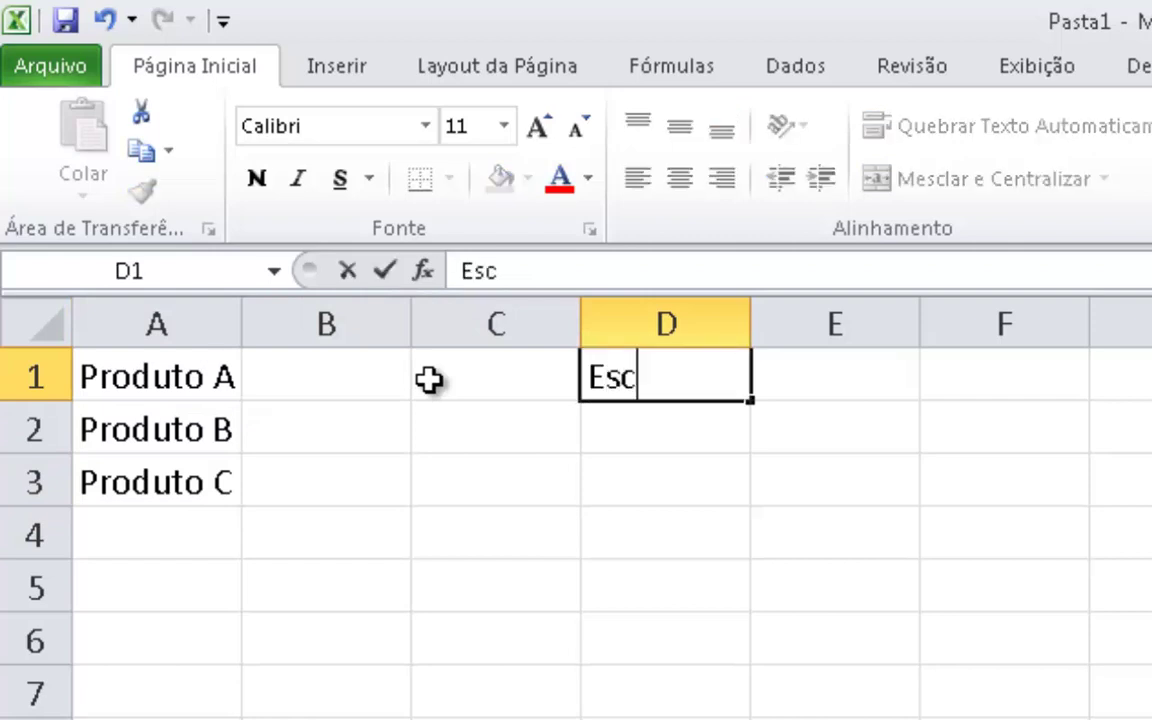
type("olha o p")
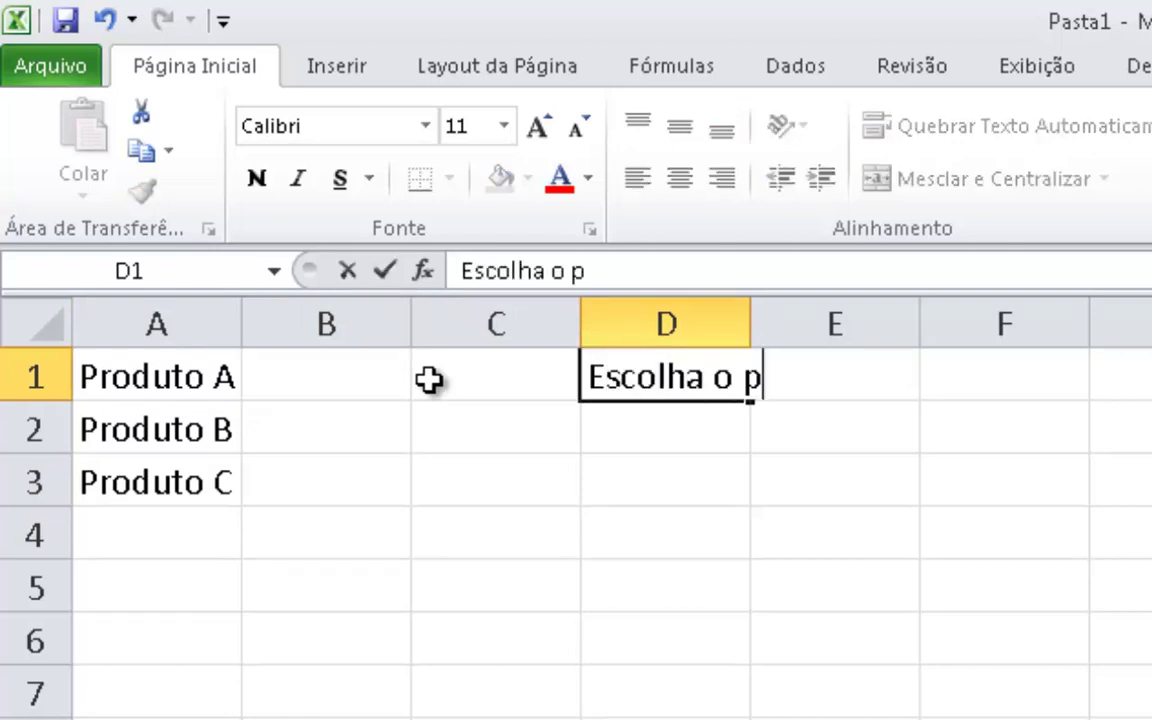
type("roduto:")
key("Return")
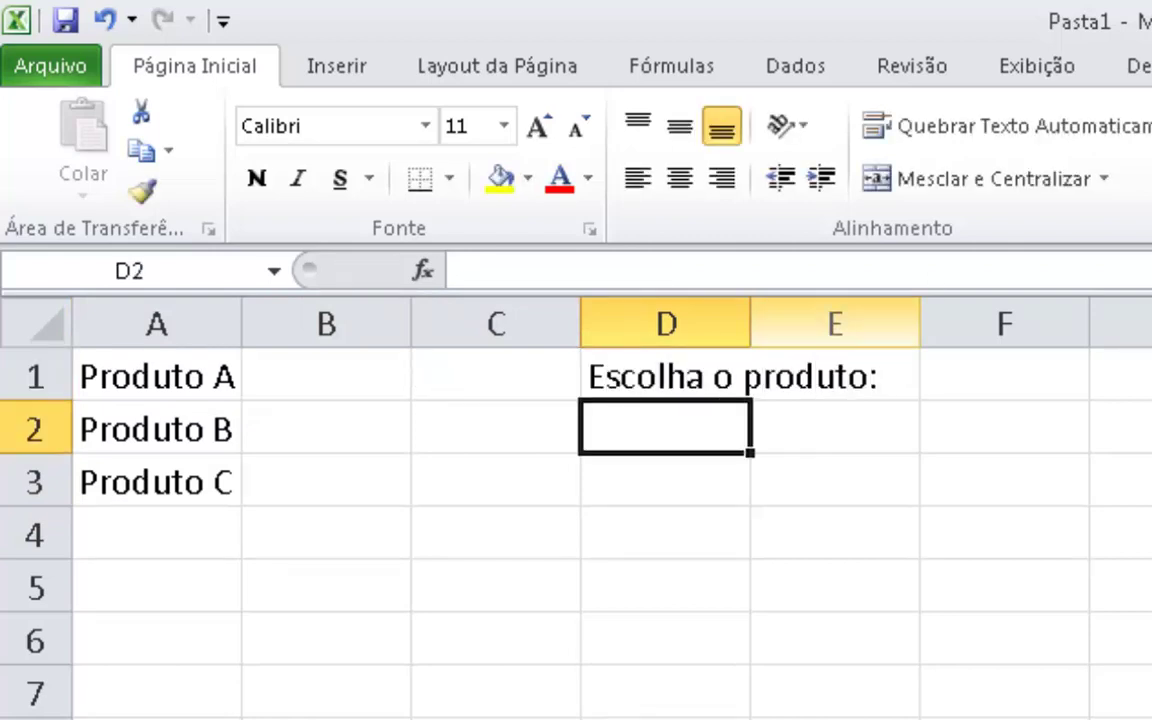
Autofit column D, then give E1 a List validation with source =$A$1:$A$3.
double_click(751, 322)
left_click(1020, 366)
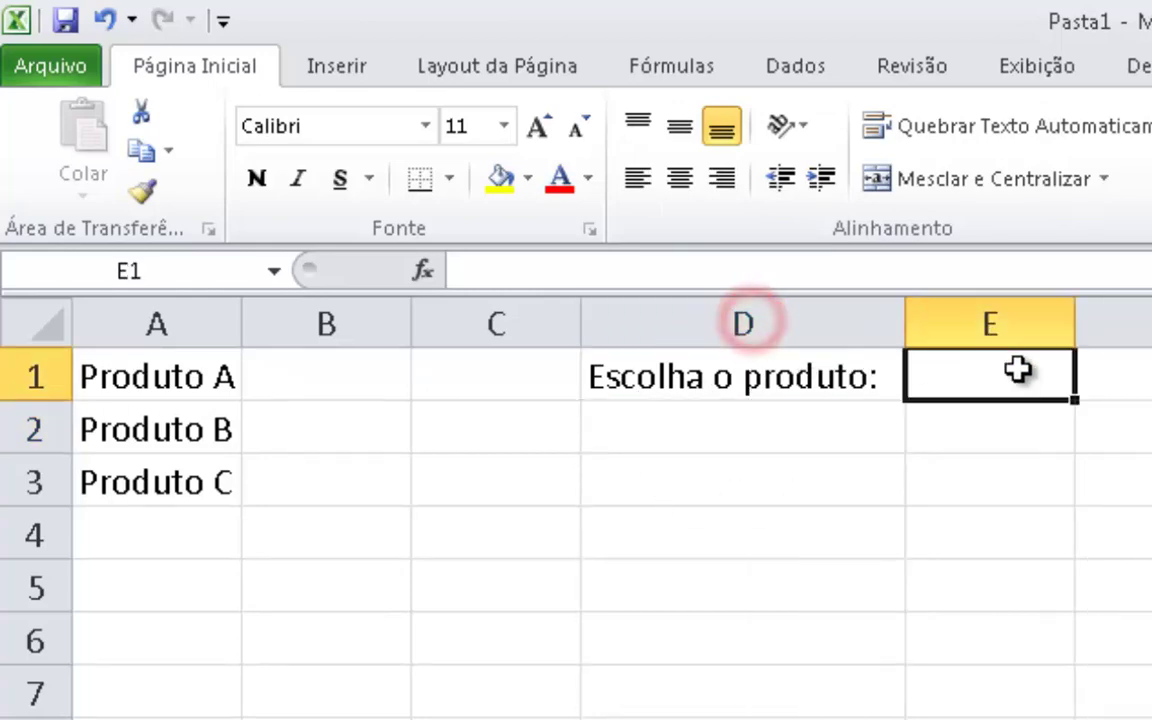
left_click(806, 70)
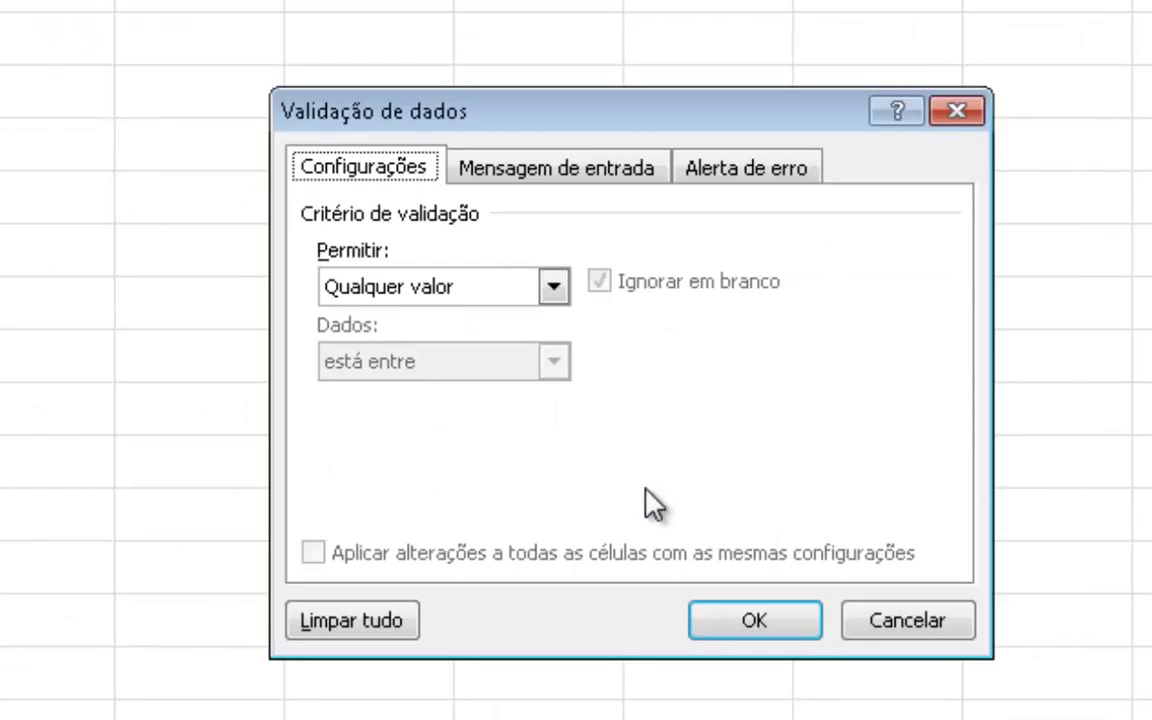
left_click(468, 295)
left_click(437, 388)
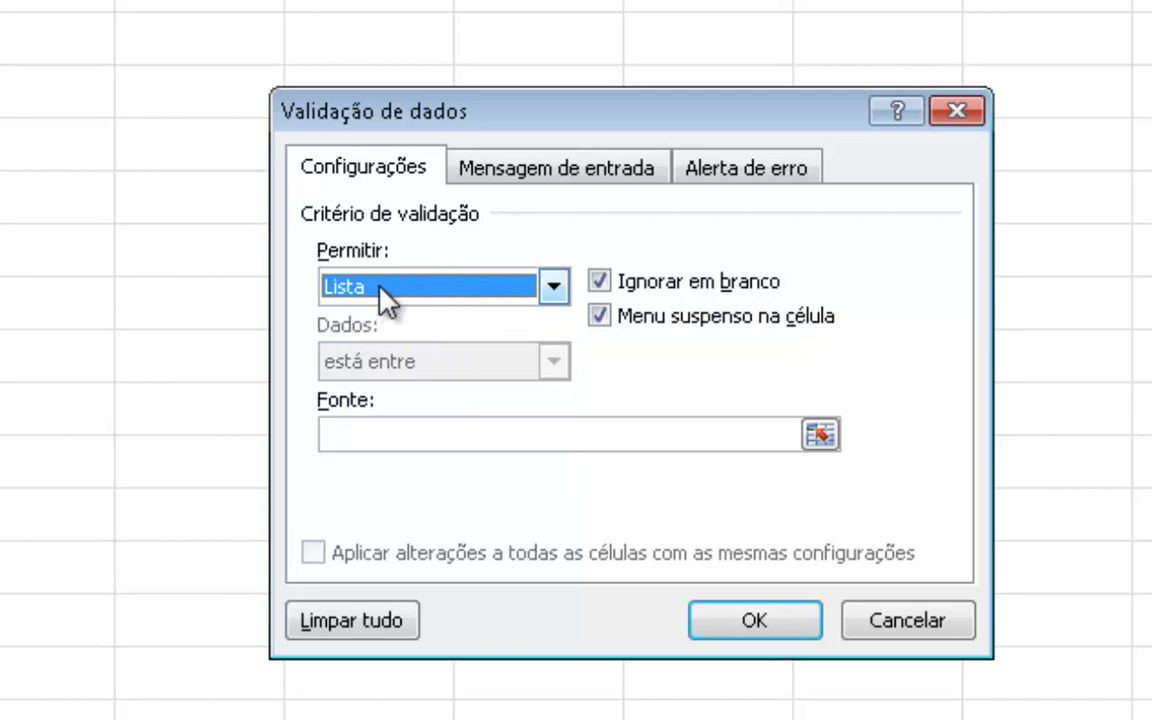
left_click(820, 433)
type("=$A$1:$A$3")
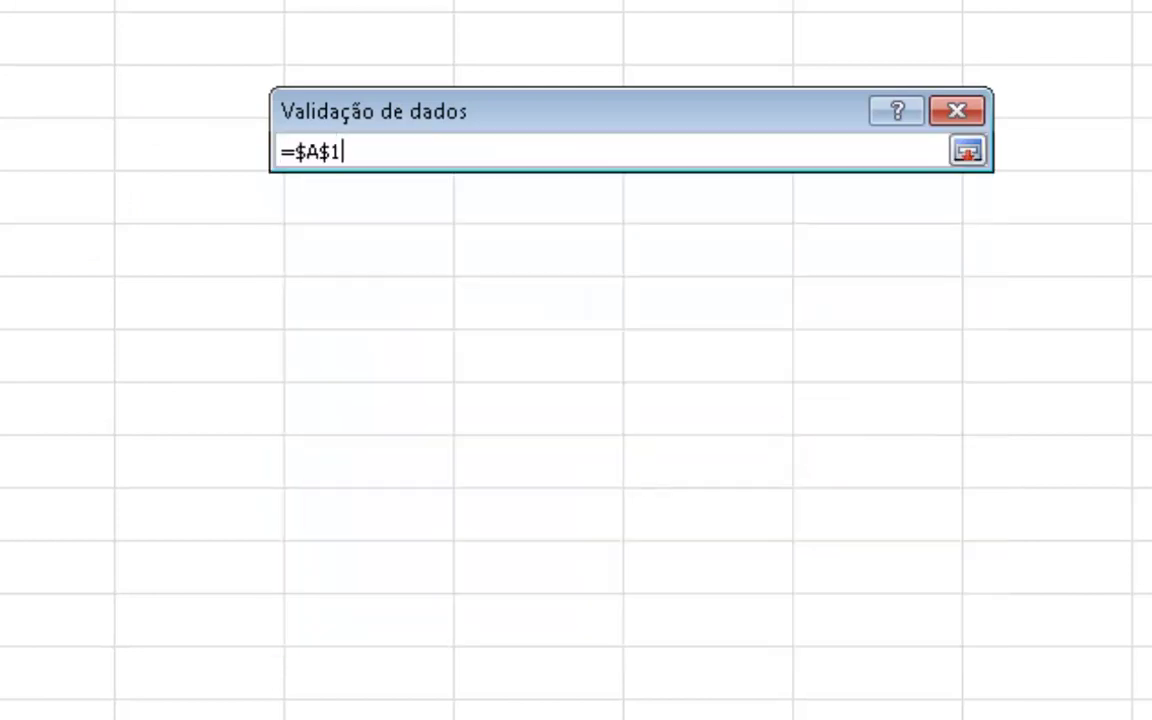
left_click(966, 151)
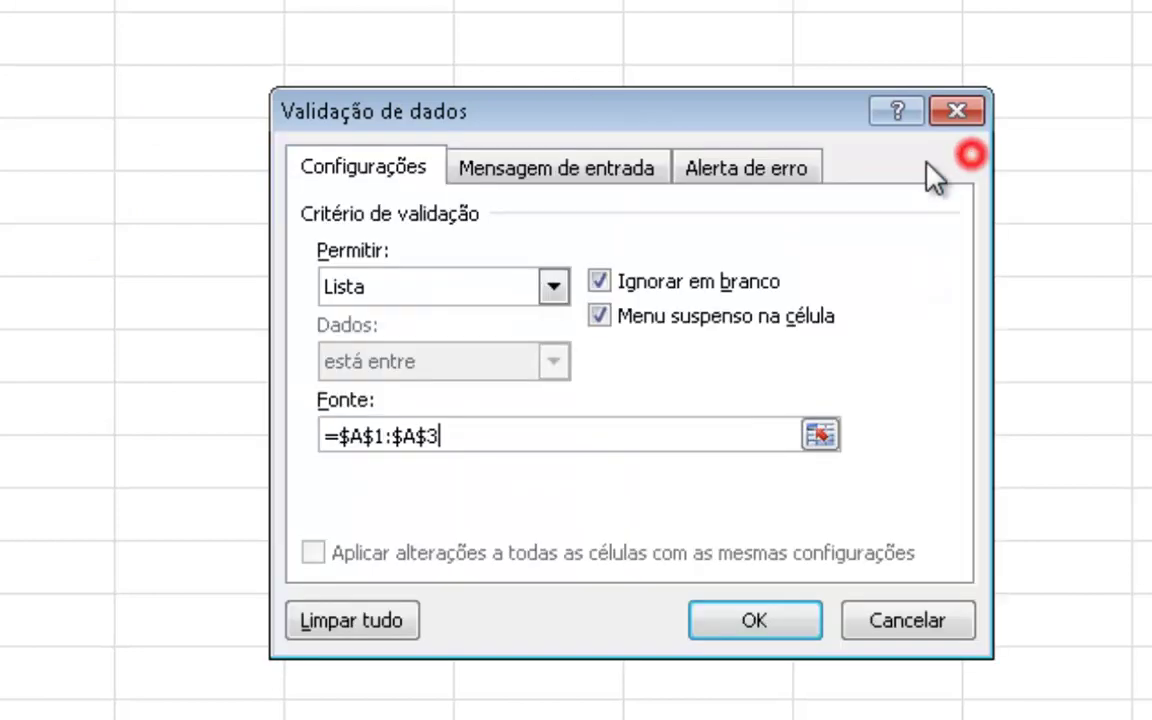
left_click(752, 622)
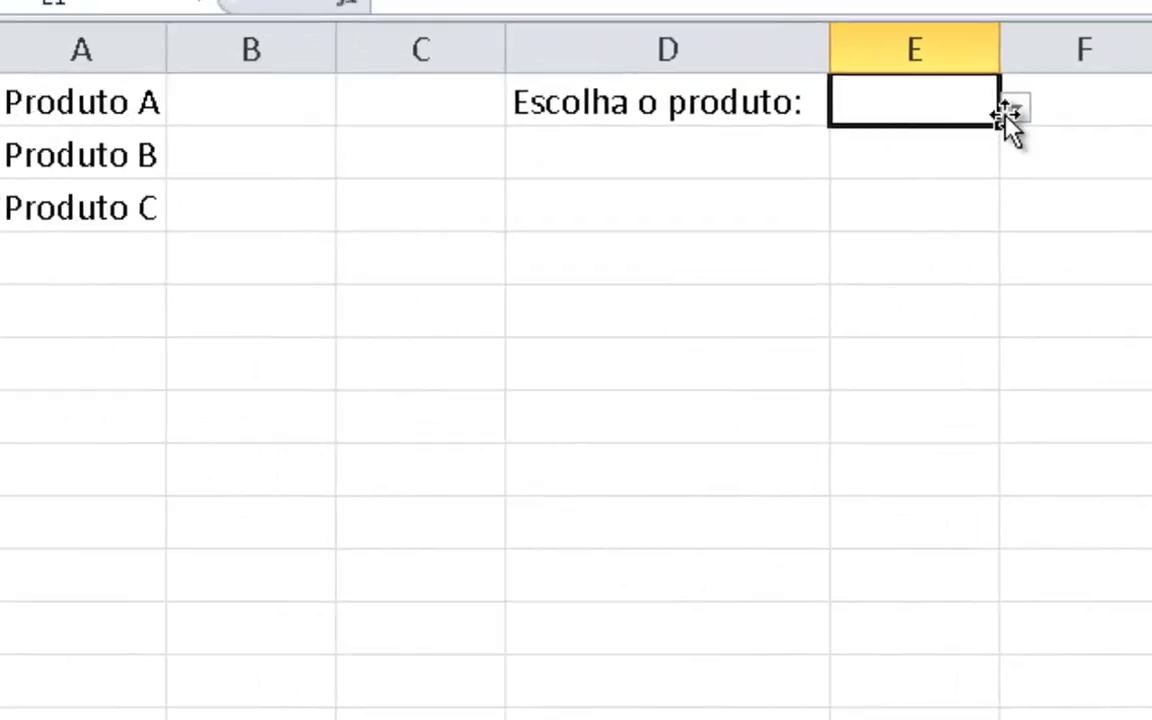
Add Produto D in A4 by copying Produto C and editing it, then recheck E1's dropdown.
left_click(1088, 118)
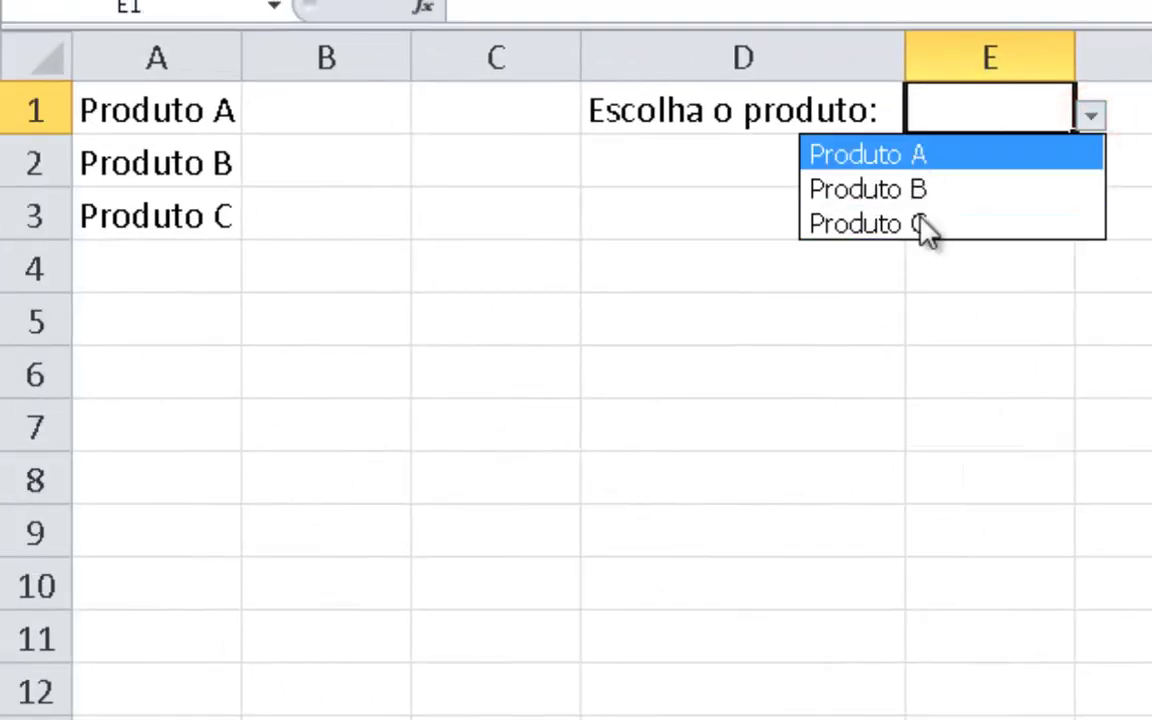
left_click(514, 265)
left_click(154, 225)
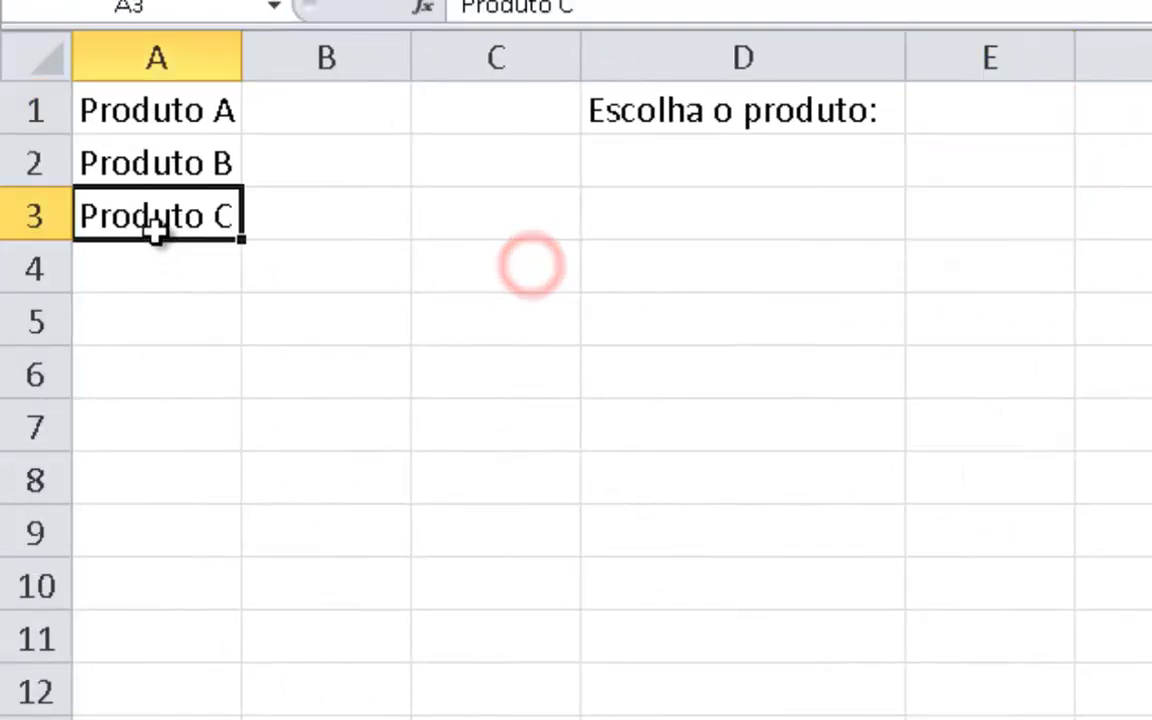
key("ctrl+c")
key("Down")
key("ctrl+v")
key("F2")
key("BackSpace")
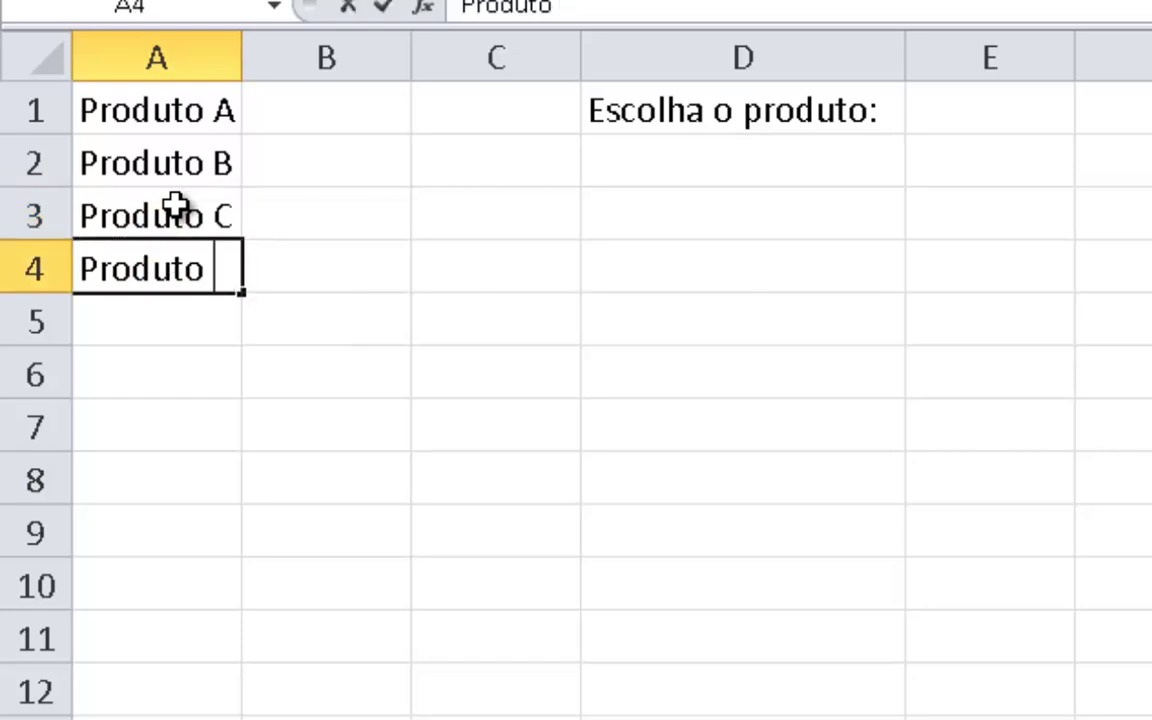
type("D")
key("Return")
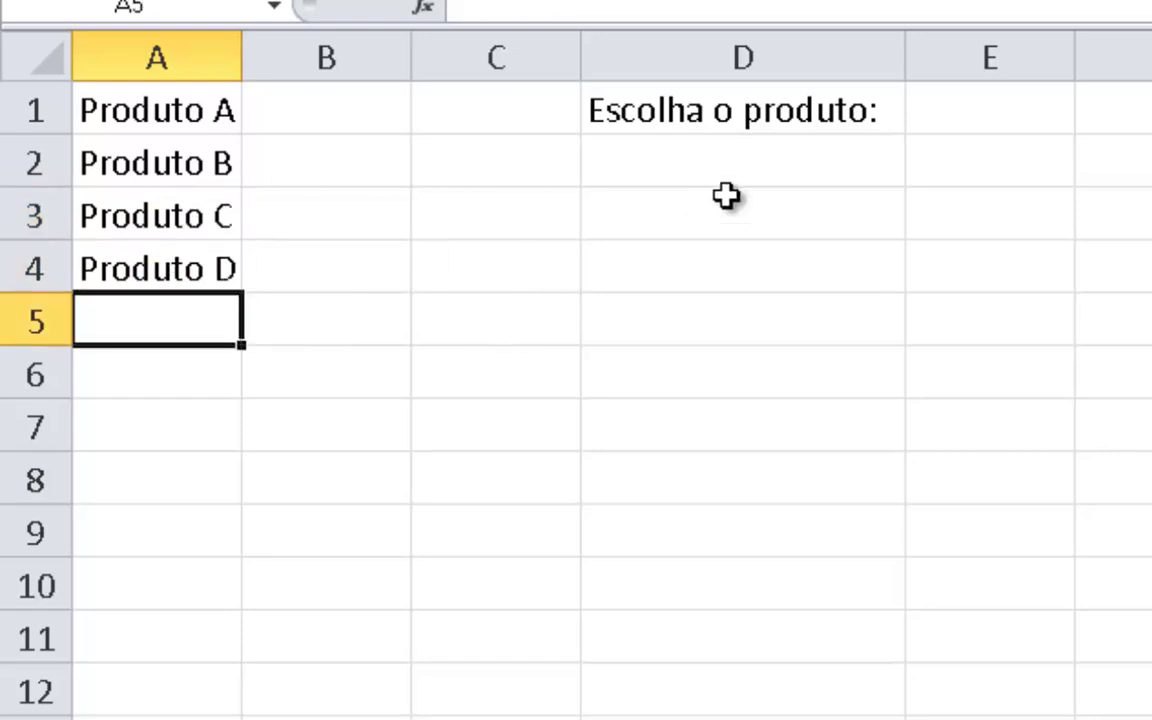
left_click(980, 105)
left_click(1085, 116)
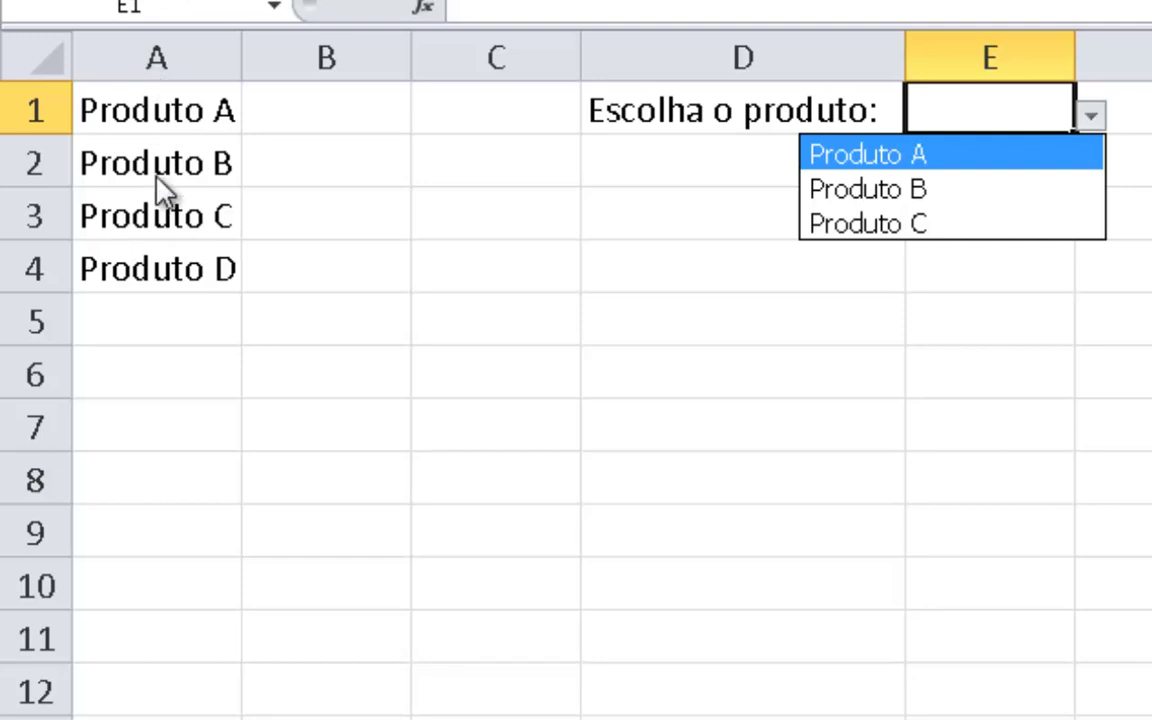
Try a =DESLOC( formula in D5, cancel it, and reselect cell E1.
left_click(807, 327)
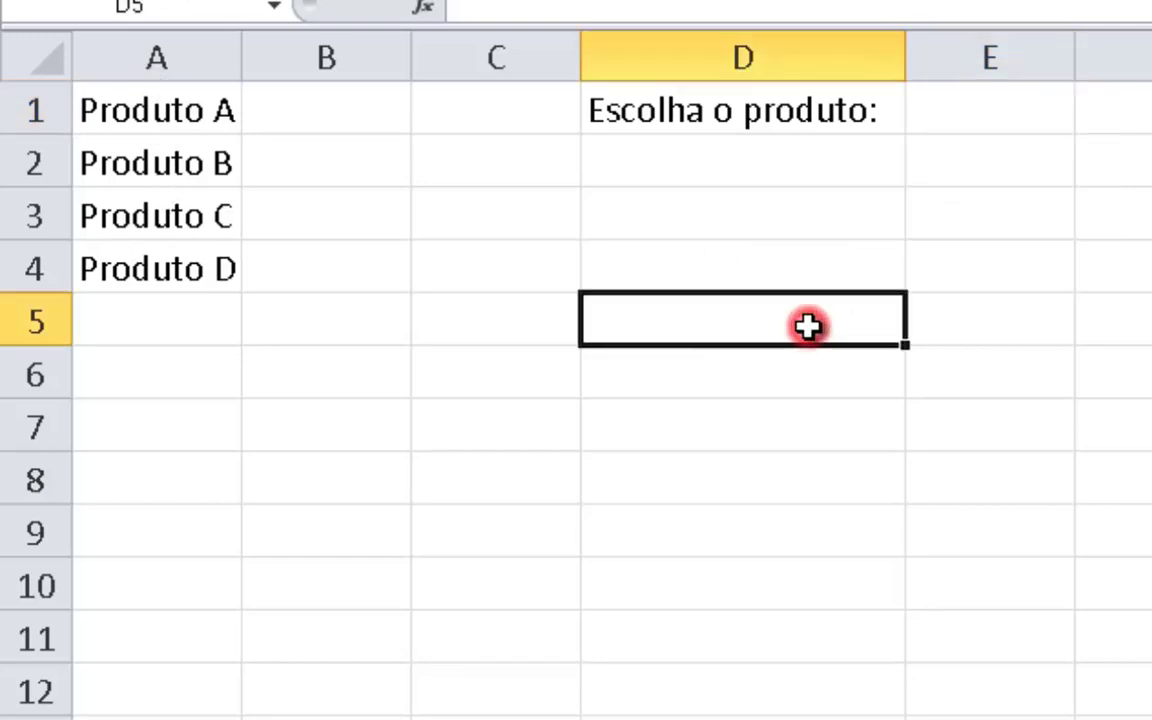
key("Caps_Lock")
type("DESLOC")
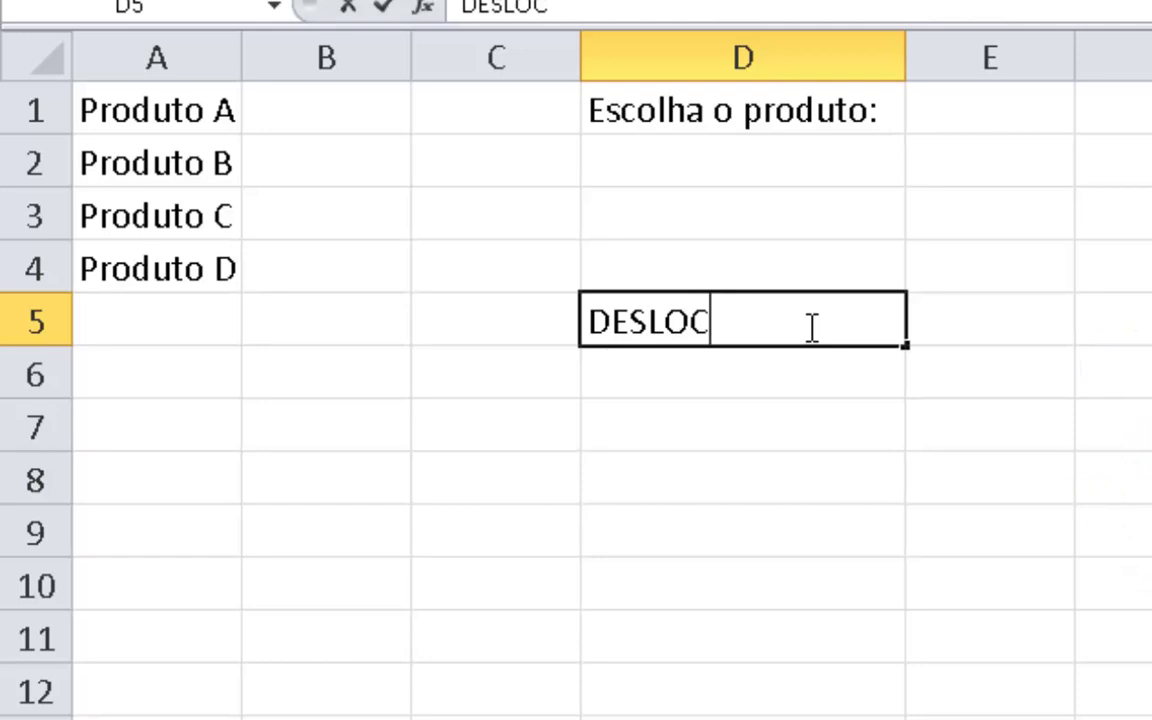
key("BackSpace")
key("BackSpace")
key("BackSpace")
type("=DES")
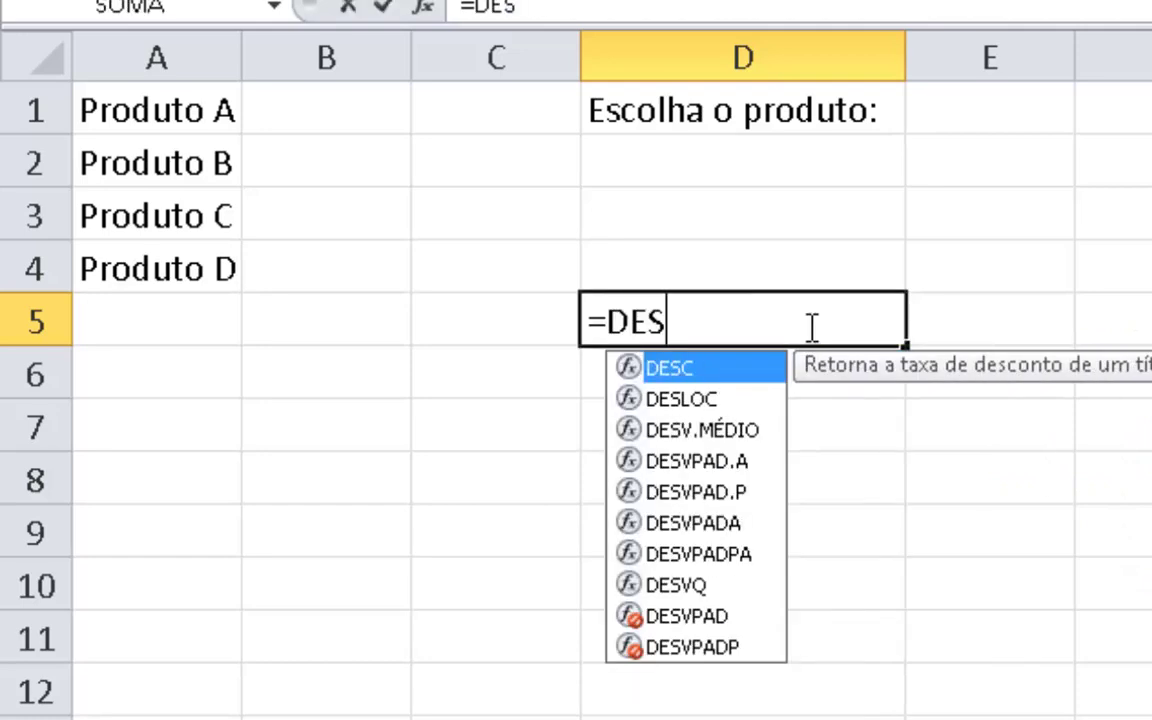
type("LOC")
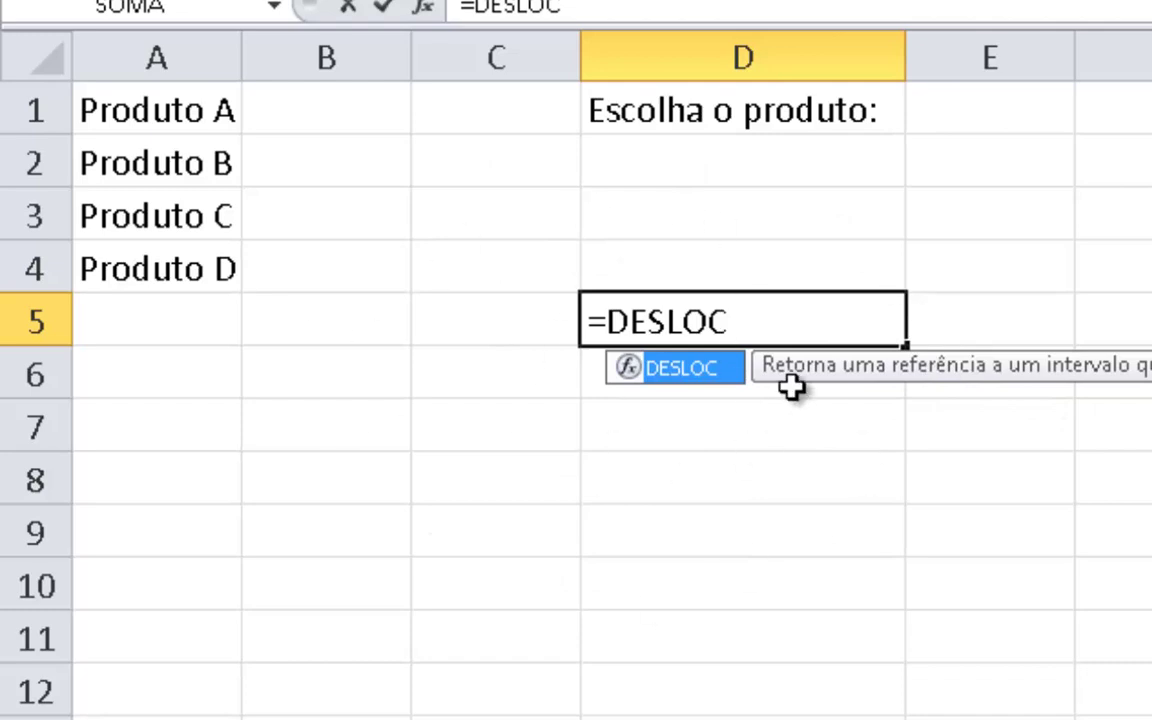
type("(")
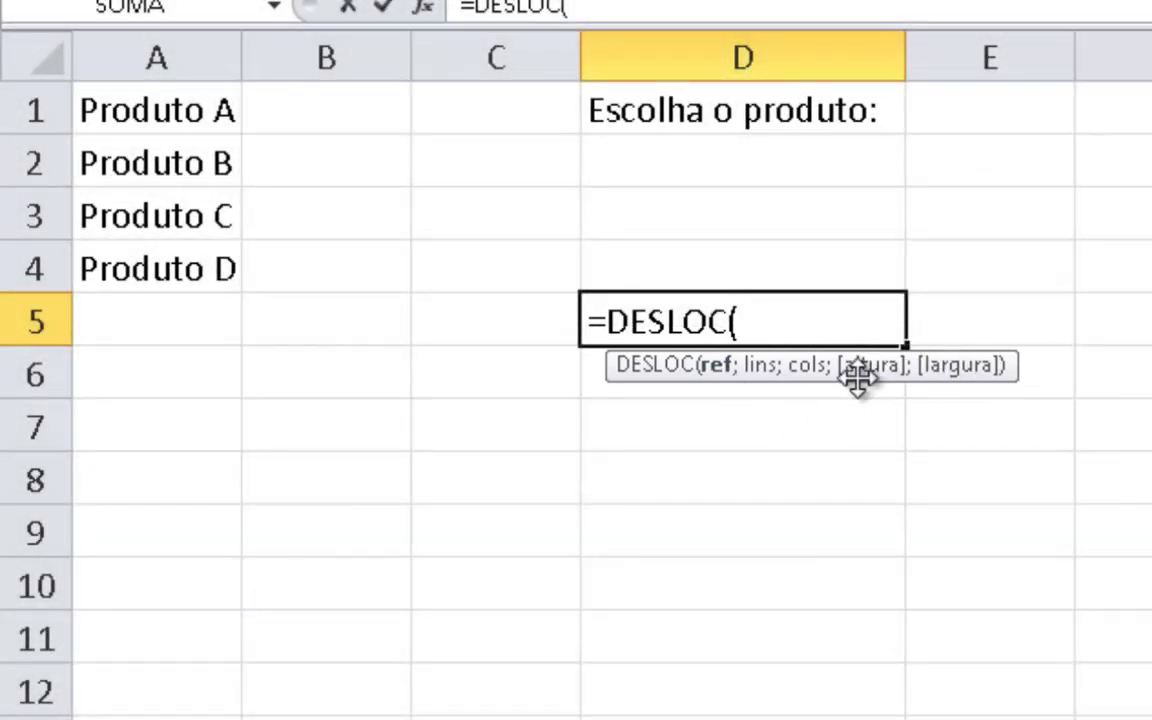
key("Escape")
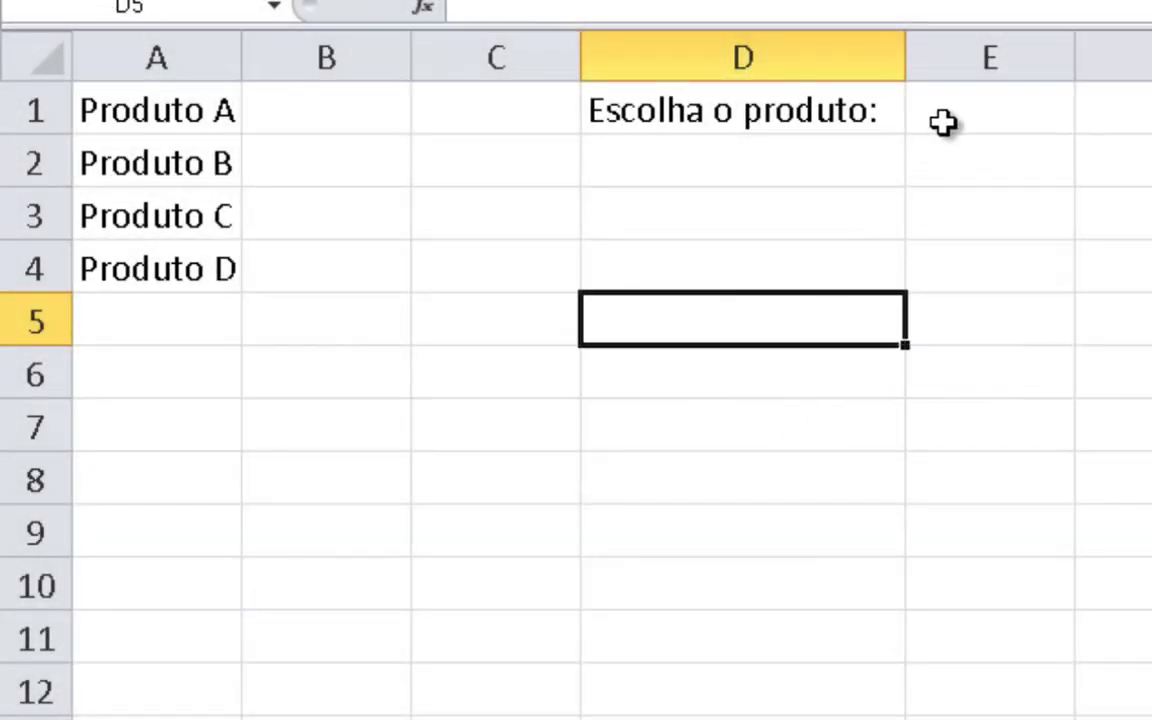
left_click(942, 122)
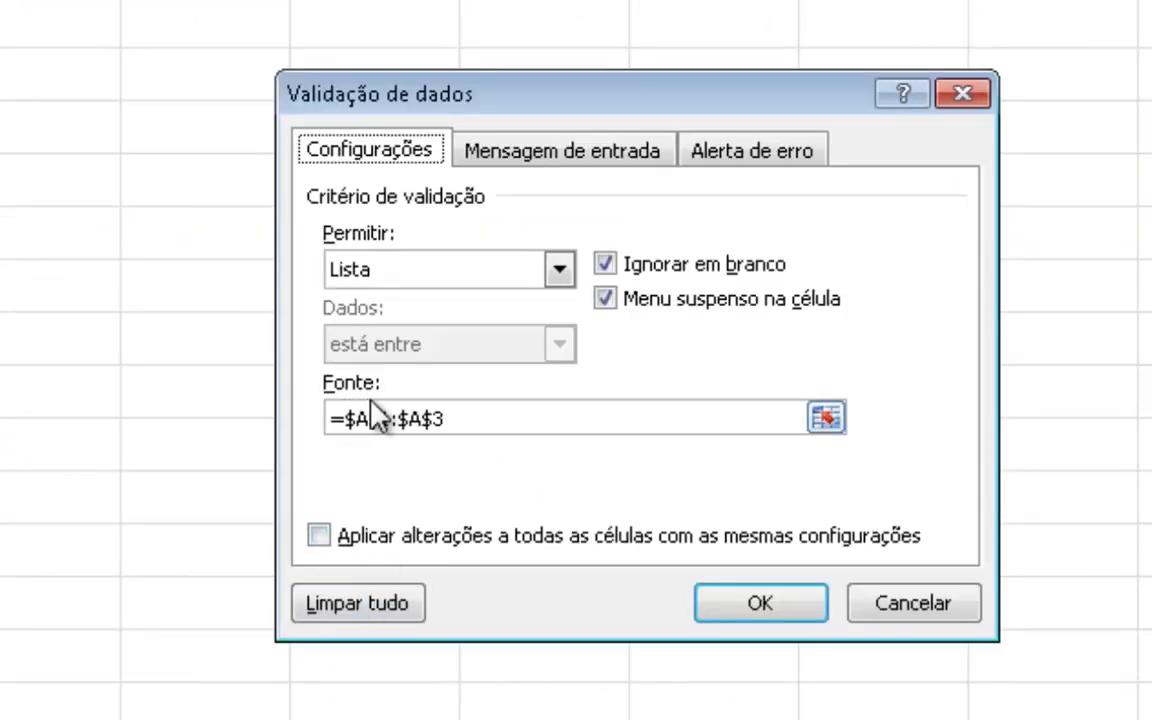
Replace E1's fixed list source with =DESLOC( anchored at cell $A$1.
left_click(476, 429)
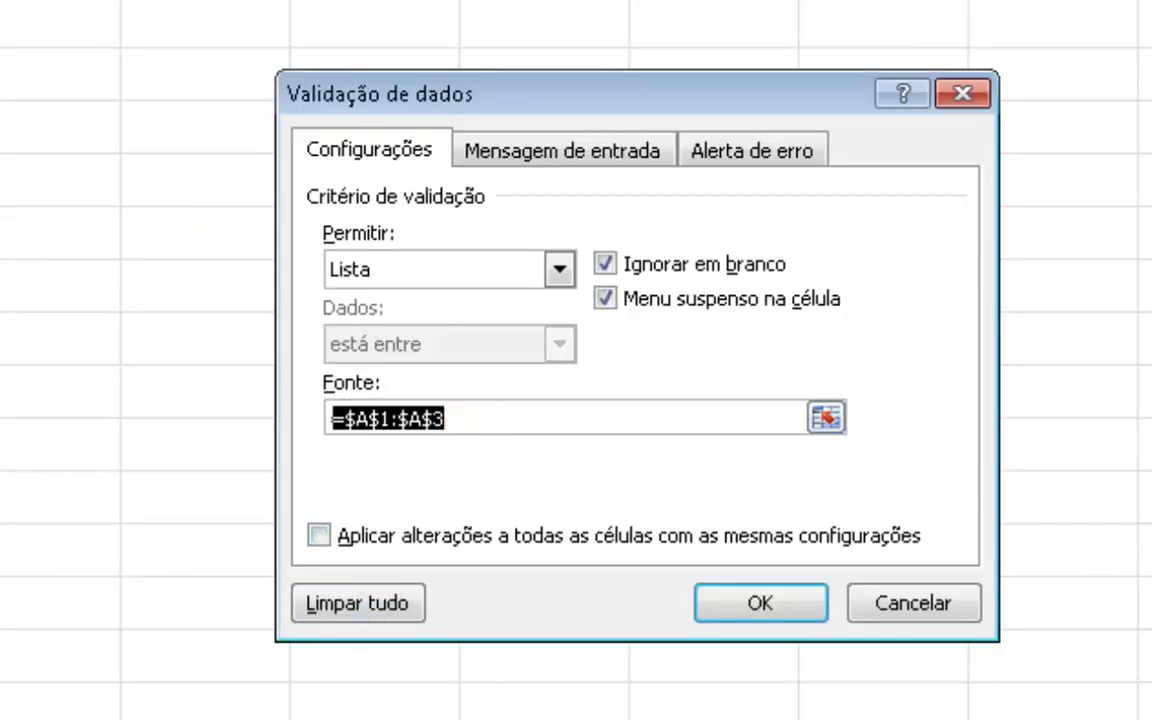
type("=DESLOC(")
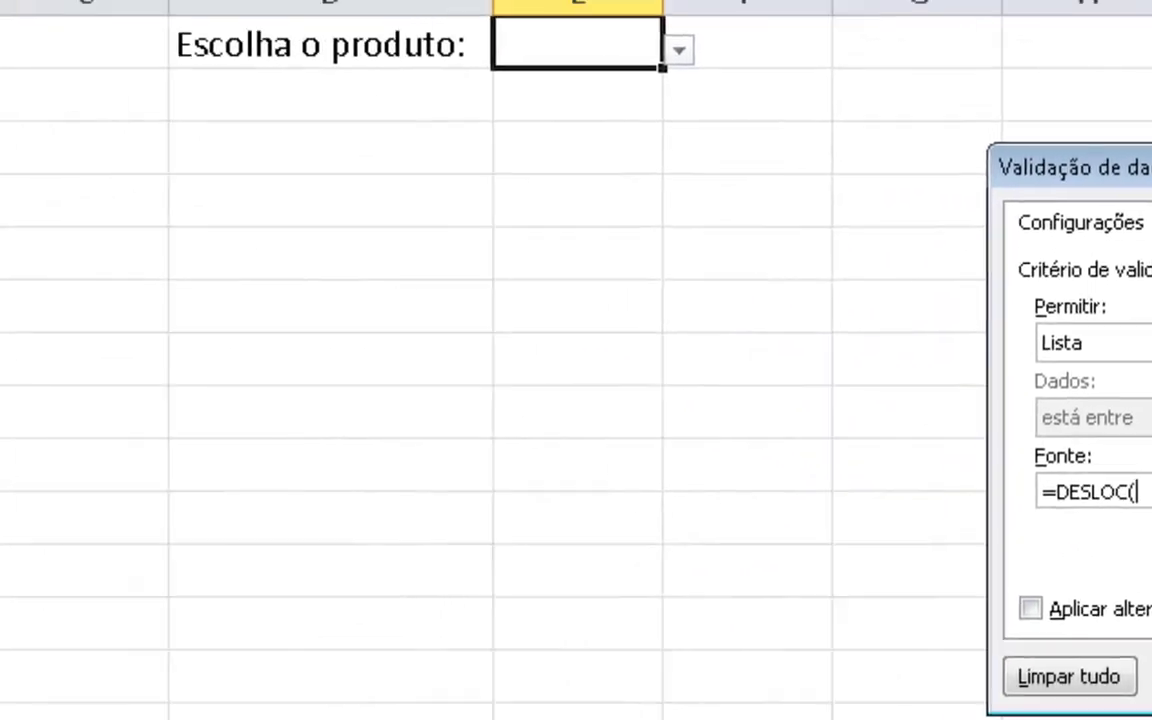
left_click(159, 92)
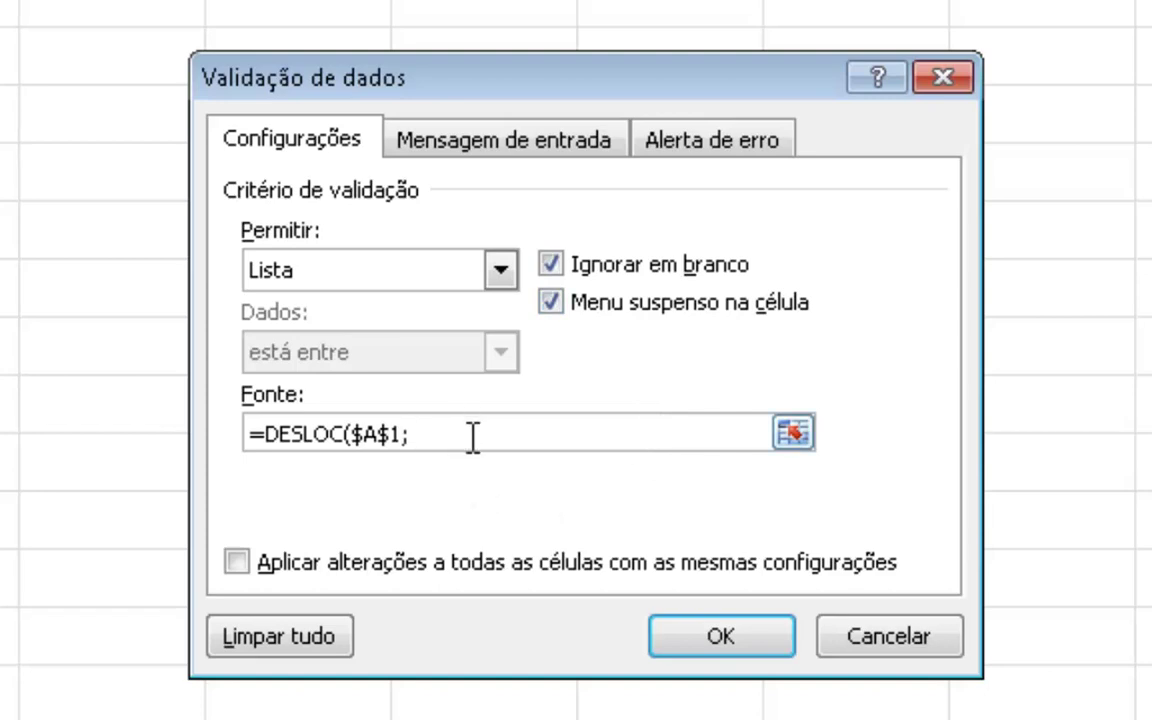
Add zero row and column offsets and begin CONT.VALORES( as the height argument.
type("0;")
type("0")
type(";")
left_click(481, 434)
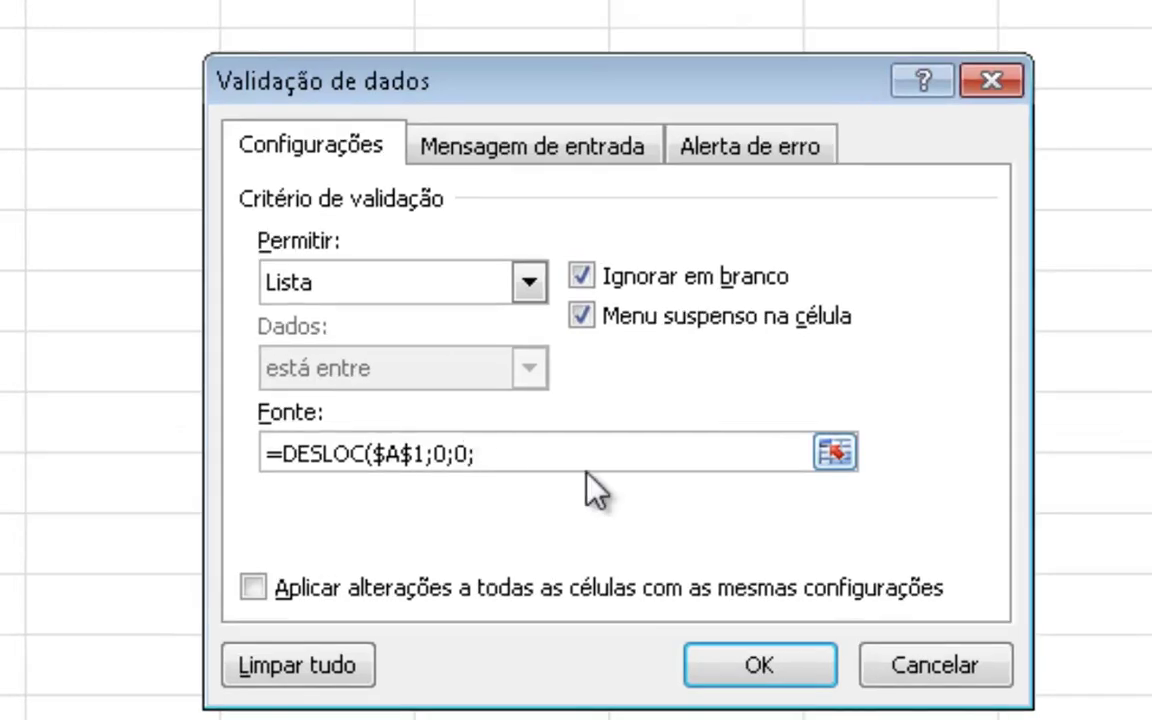
type("CONT")
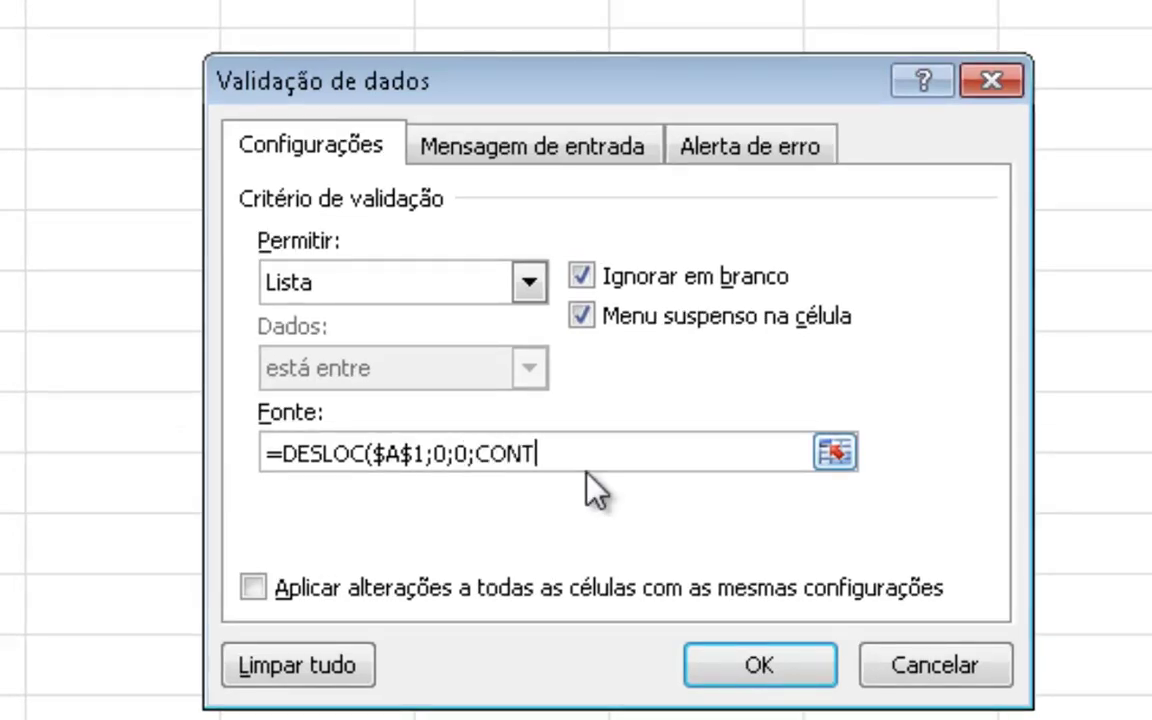
type(".VA")
type("LORES(")
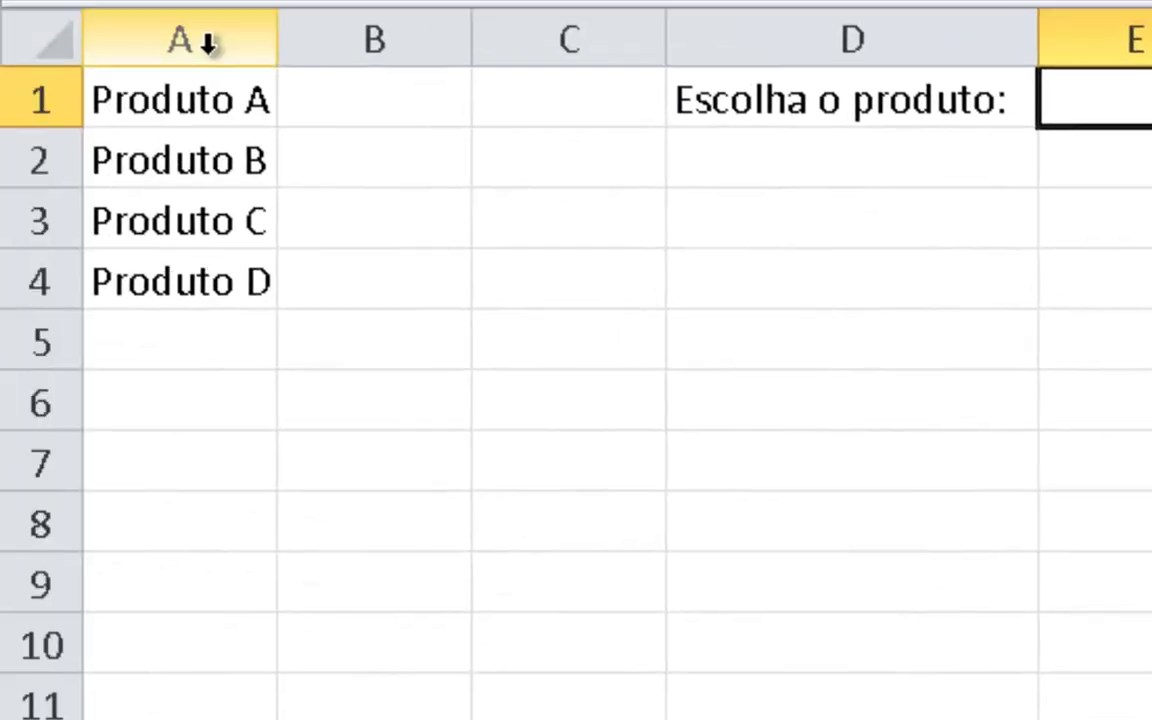
Complete the source as =DESLOC($A$1;0;0;CONT.VALORES($A:$A);1) and confirm the validation.
left_click(205, 42)
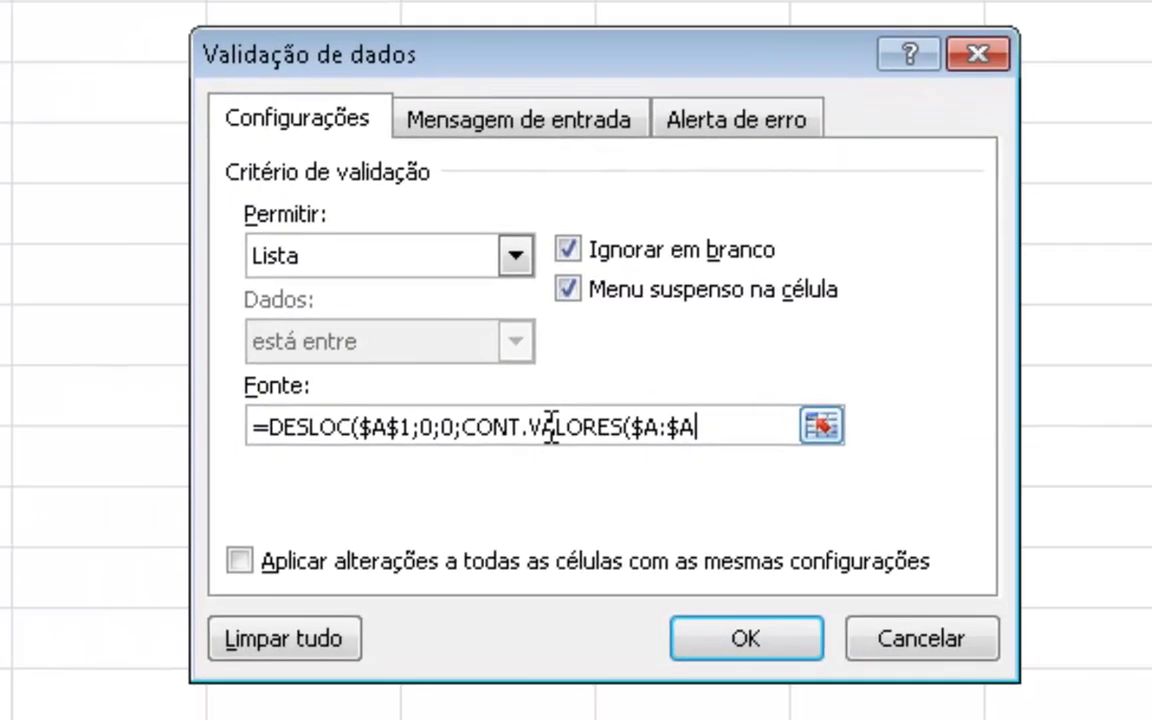
type(")")
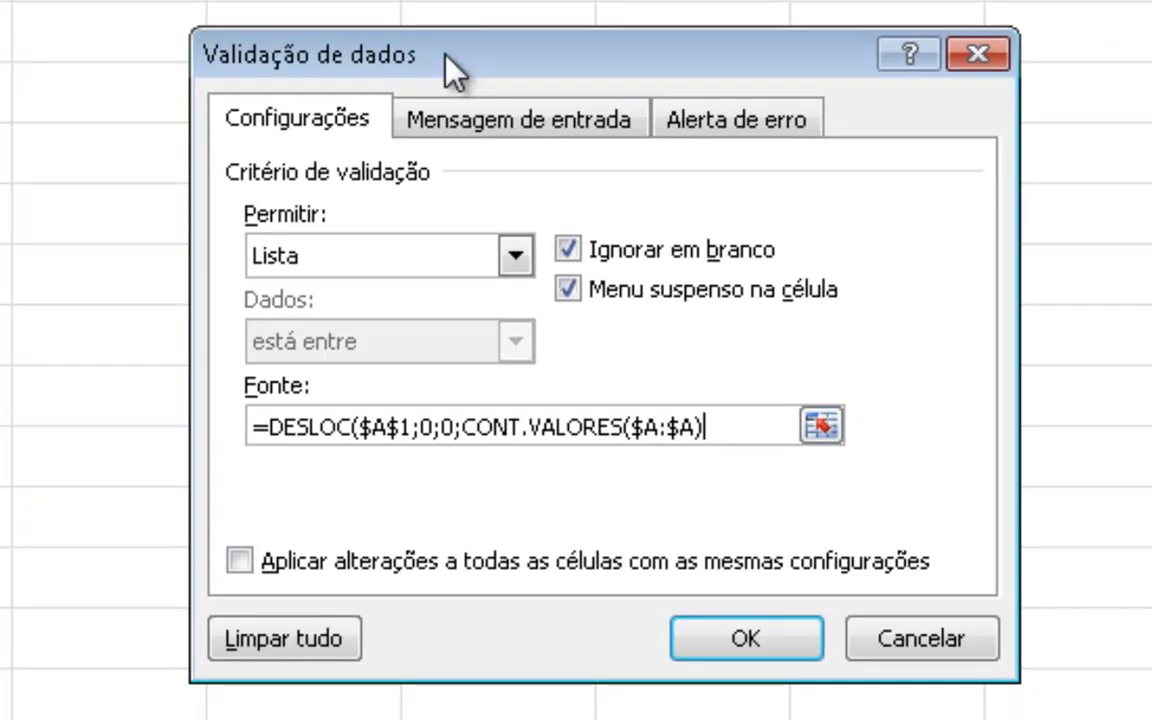
type(";")
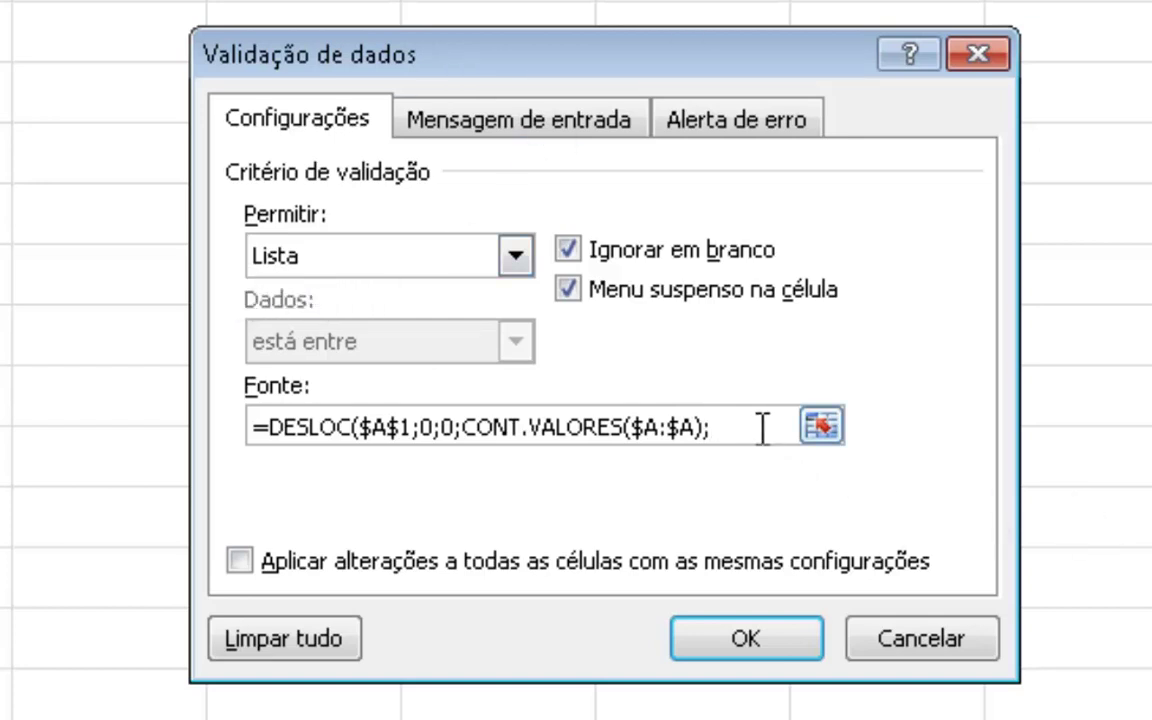
type("1")
type(")")
left_click_drag(254, 427, 606, 452)
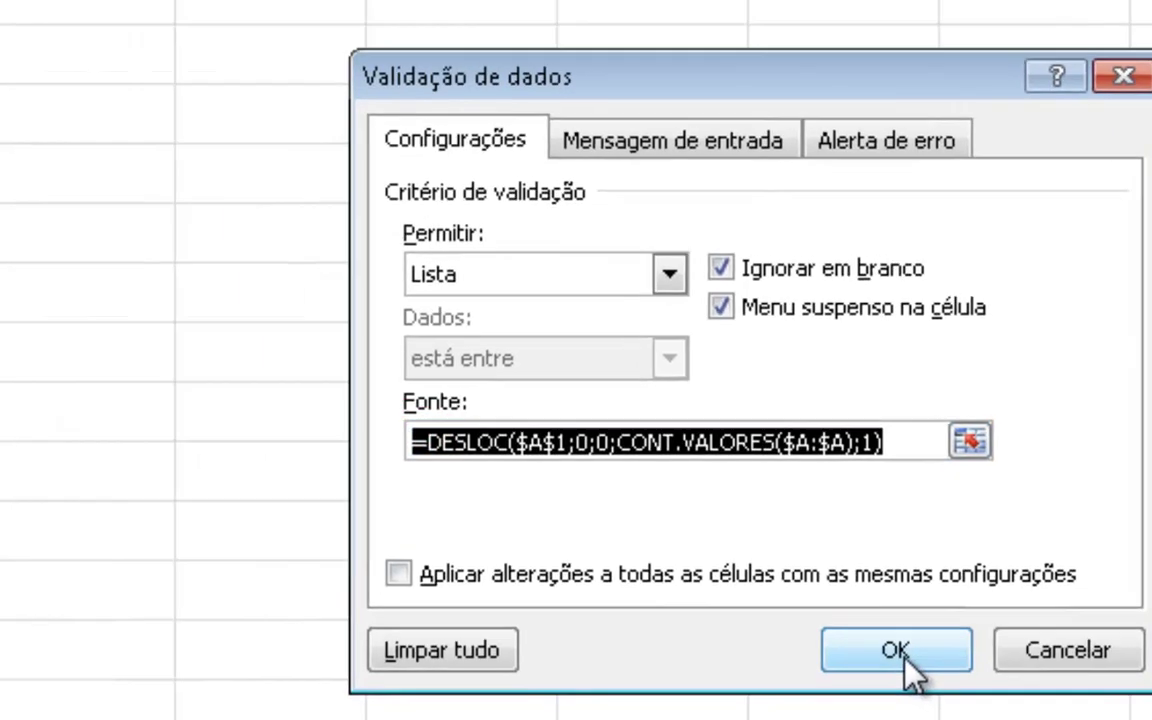
left_click(746, 642)
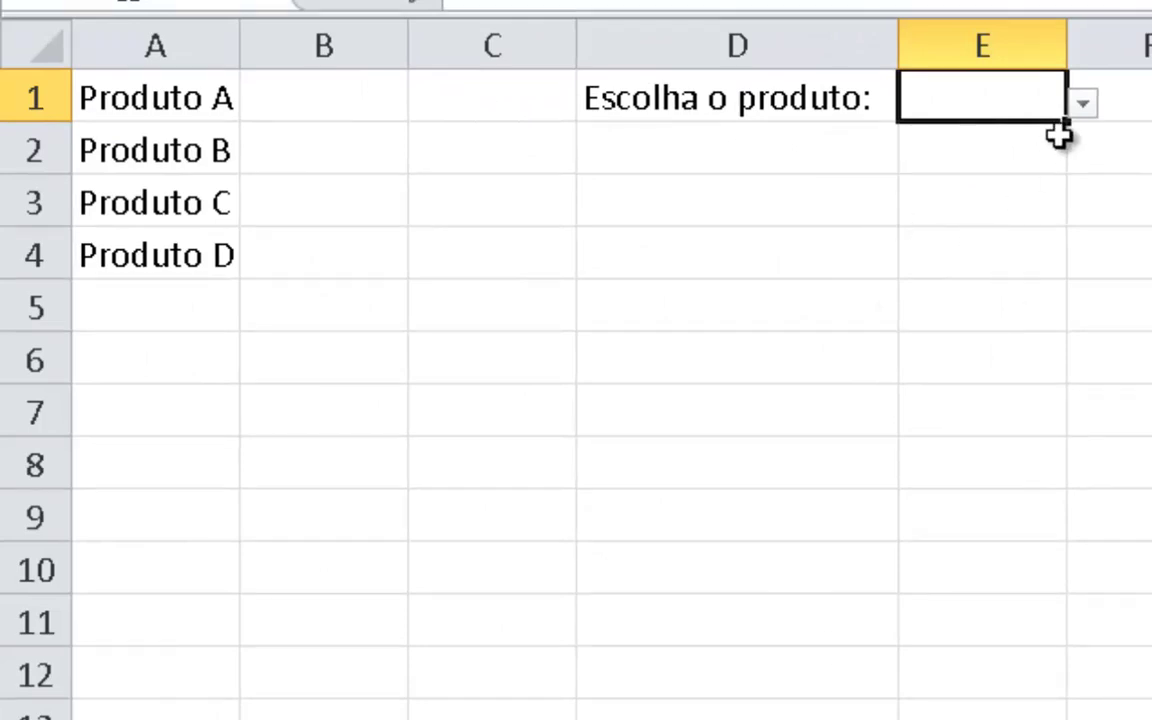
Check E1's list, then add Produto E in A5 by copying and editing Produto D.
left_click(1086, 106)
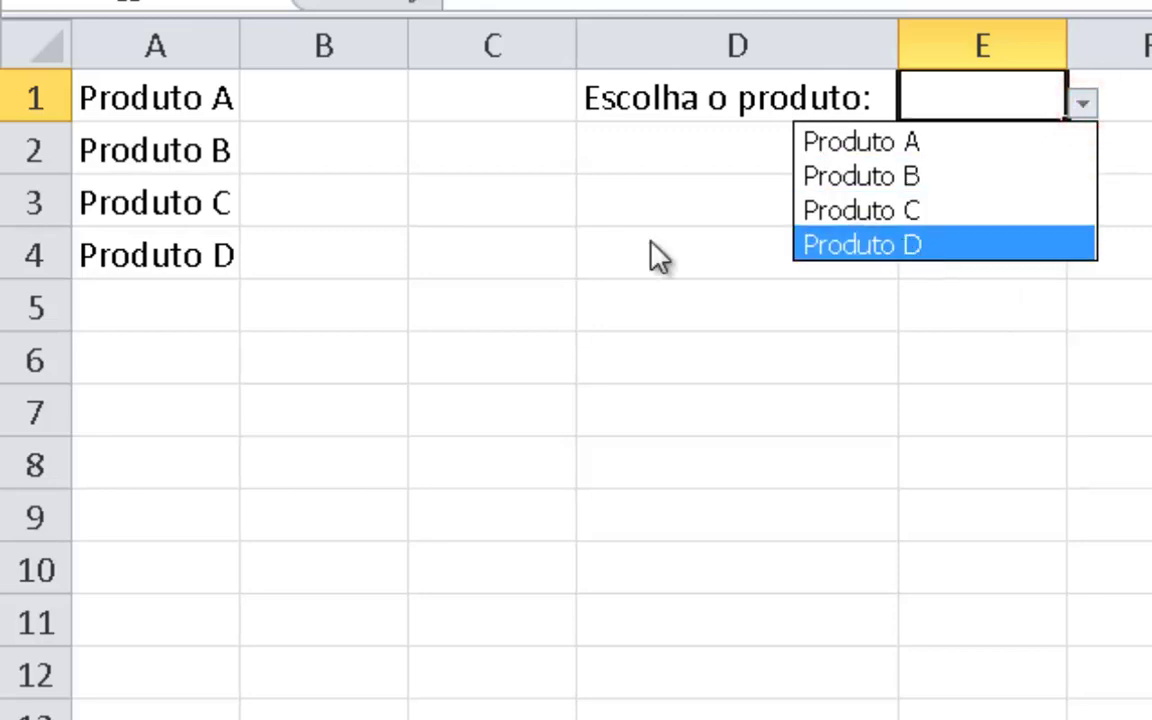
left_click(178, 237)
left_click(190, 237)
key("ctrl+c")
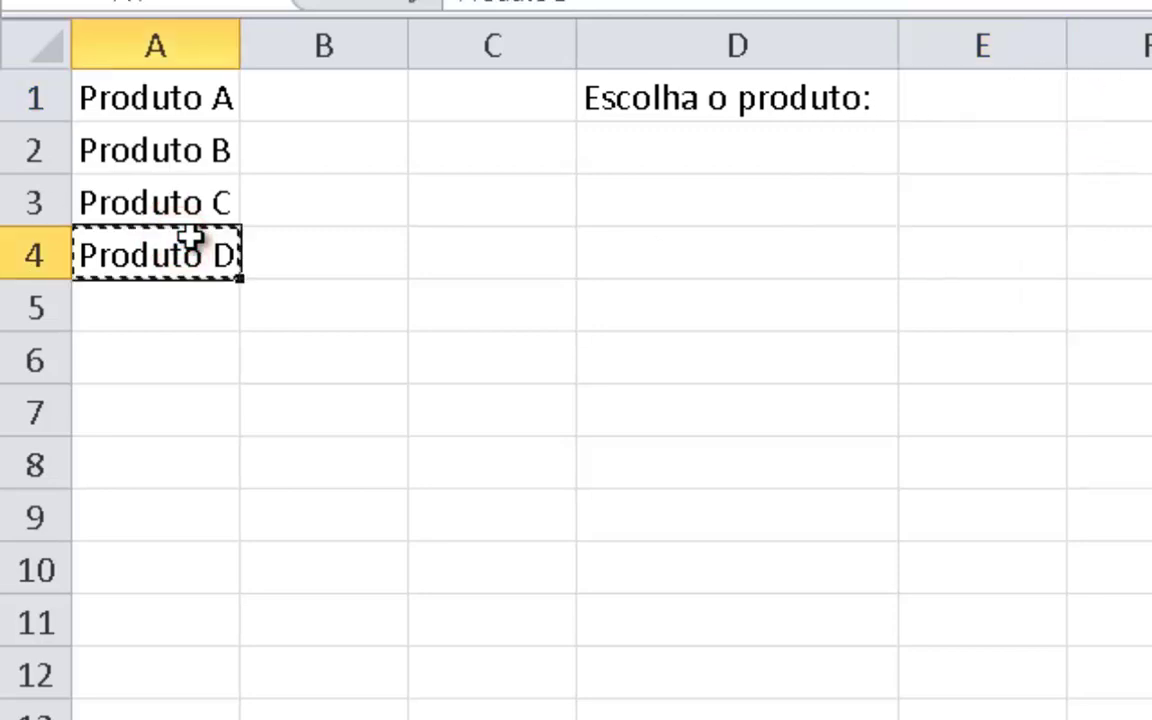
key("ctrl+v")
key("Down")
key("ctrl+v")
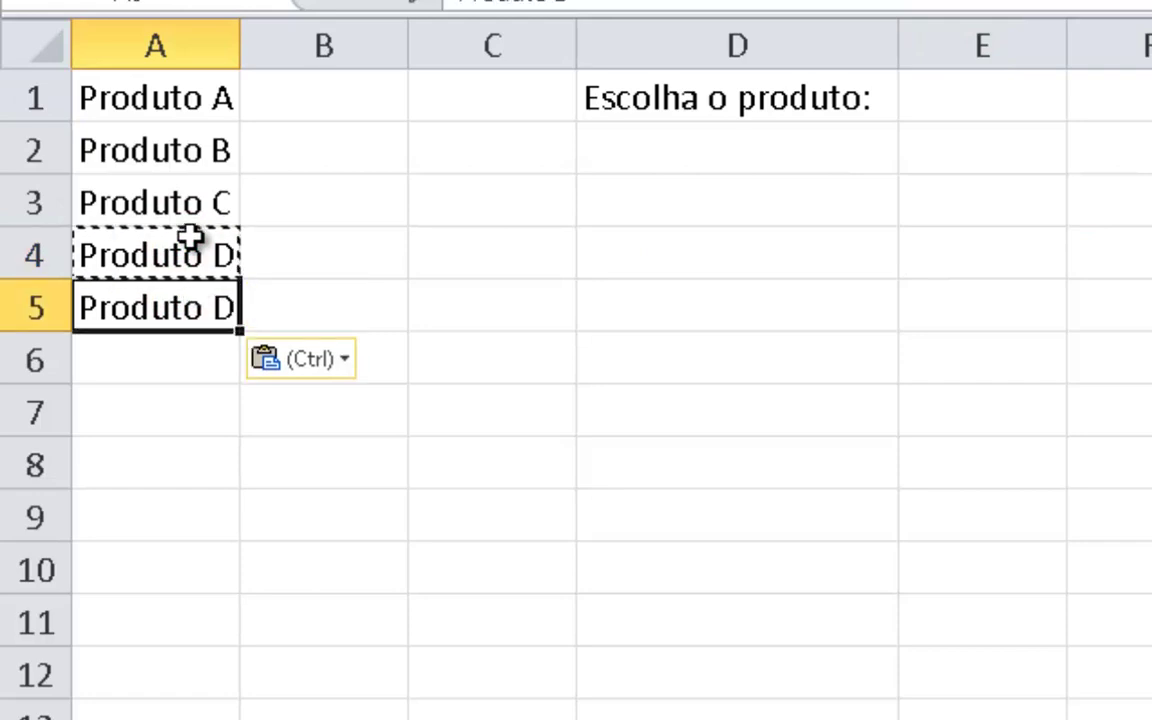
key("F2")
key("BackSpace")
type("E")
key("Return")
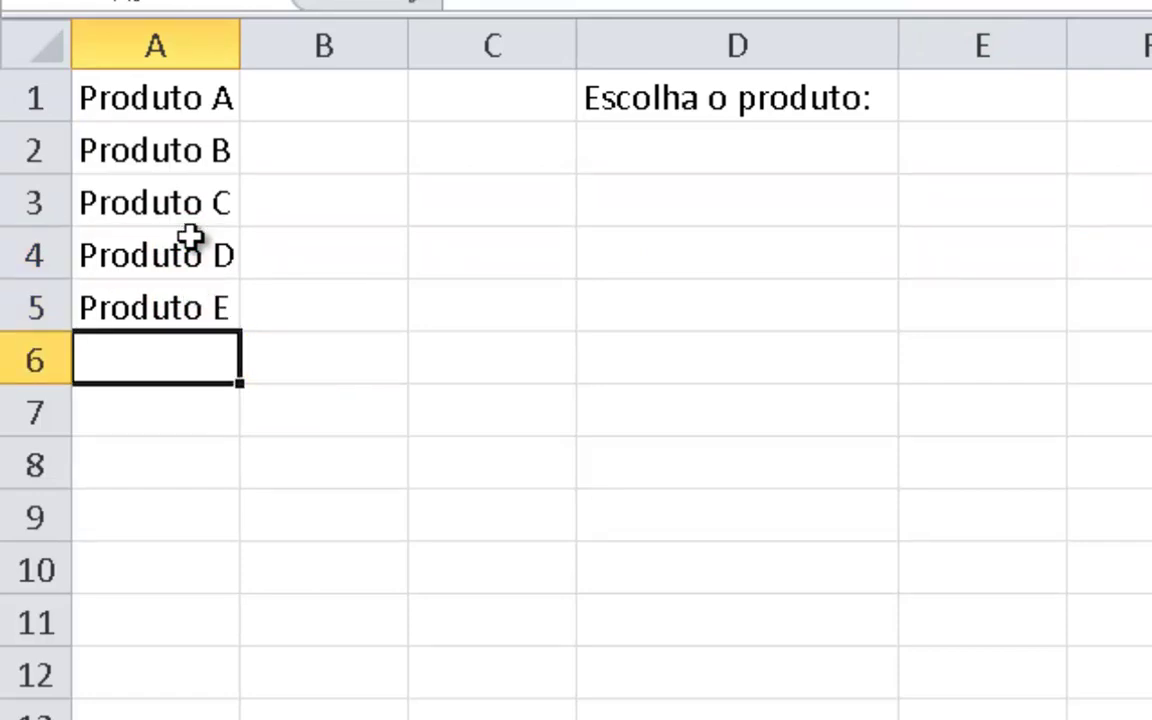
Add Produto F in A6 and Produto G in A7 the same way.
key("Up")
key("ctrl+c")
key("Down")
key("ctrl+v")
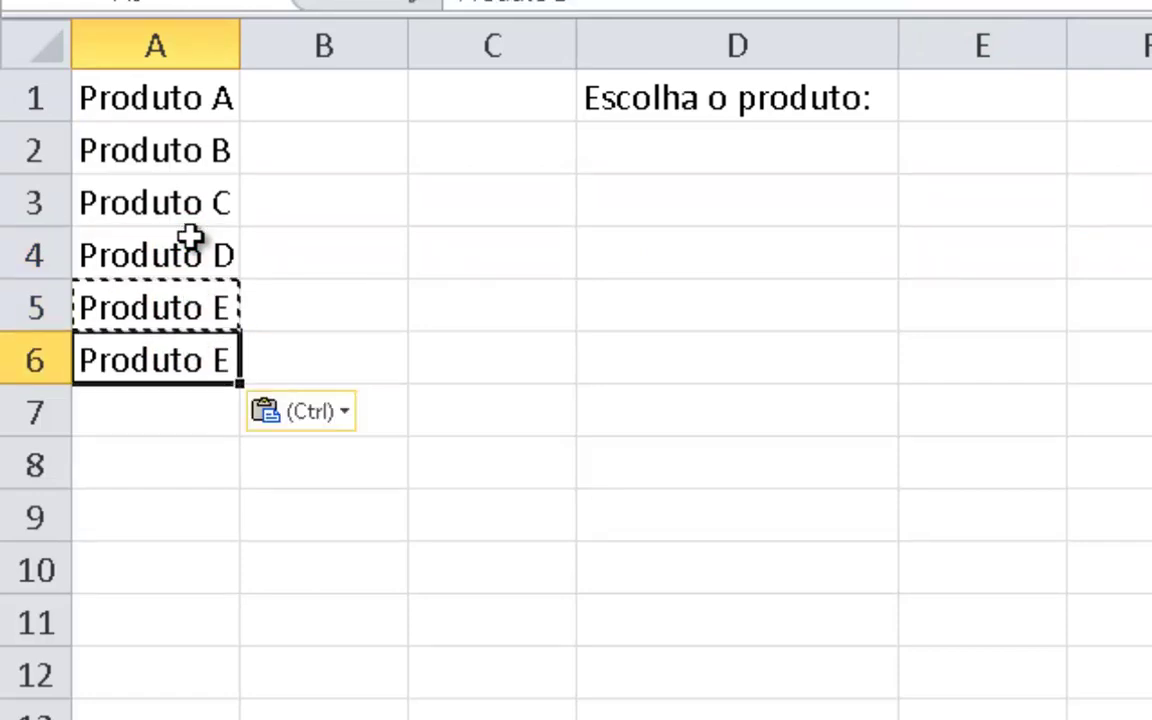
key("F2")
key("BackSpace")
type("F")
key("Return")
key("Up")
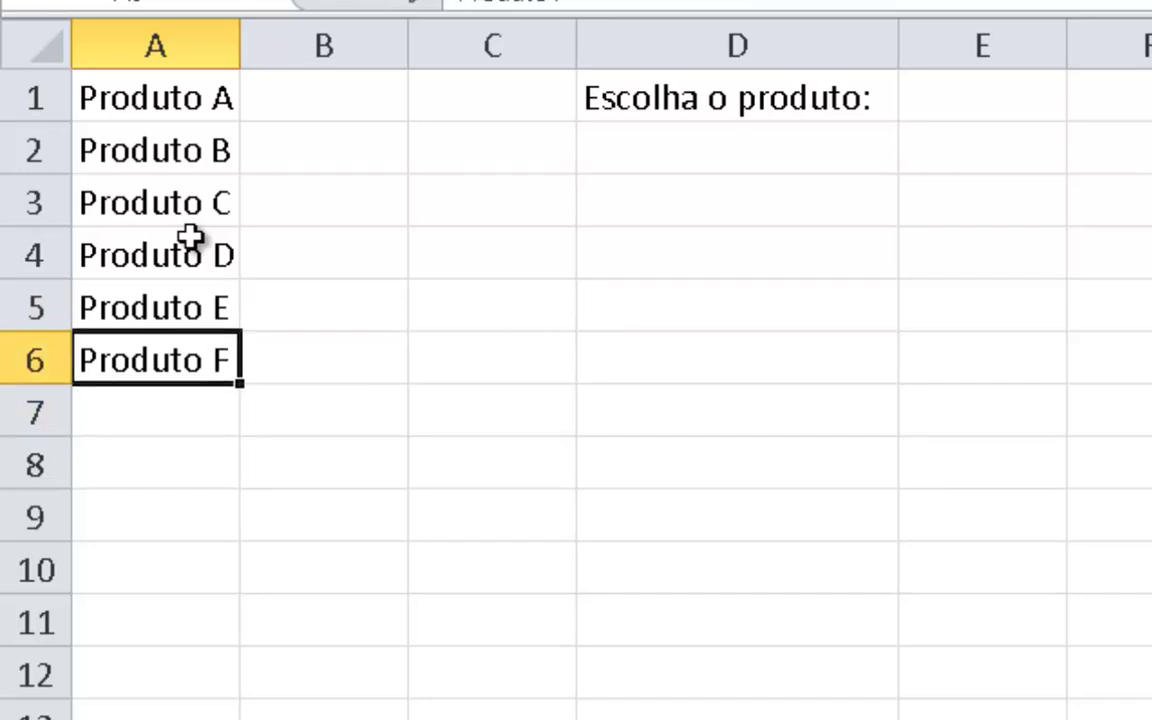
key("ctrl+c")
key("Down")
key("ctrl+v")
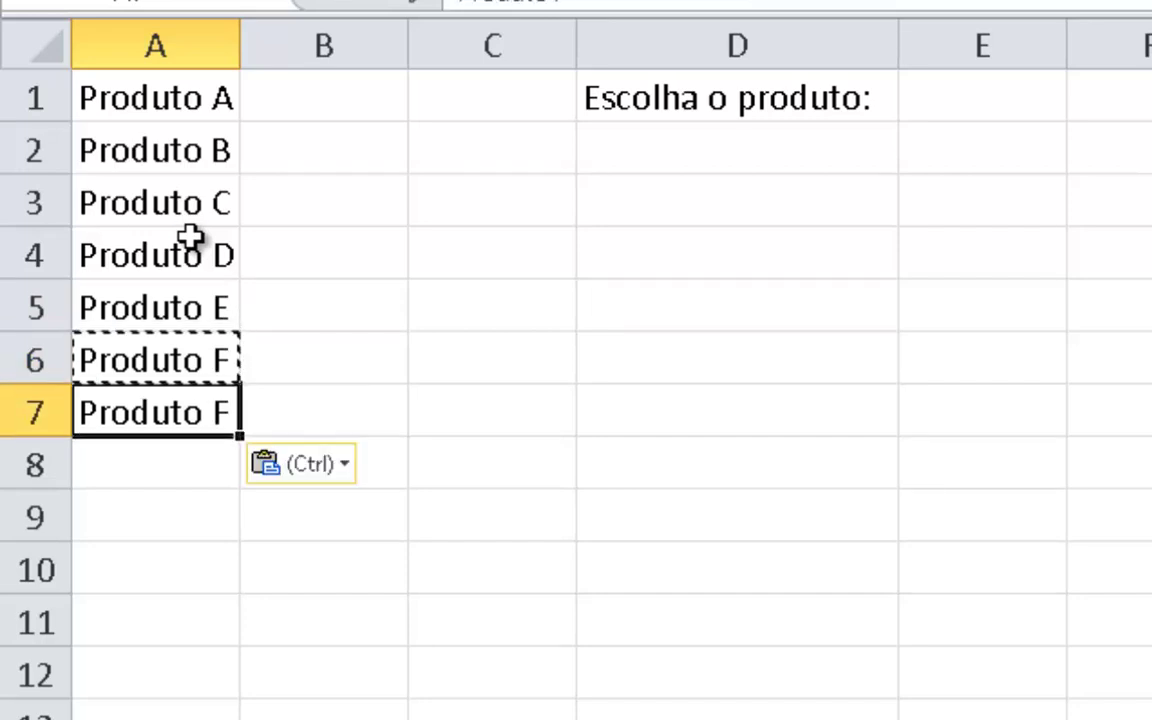
key("F2")
key("BackSpace")
type("G")
key("Return")
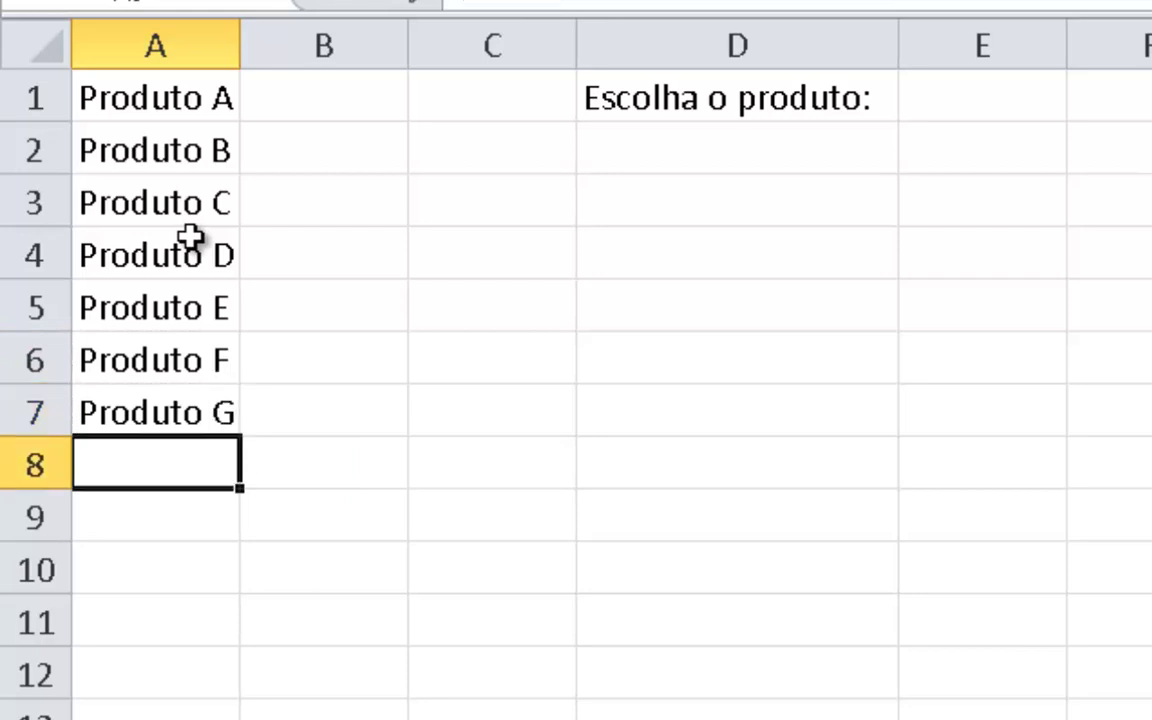
key("Up")
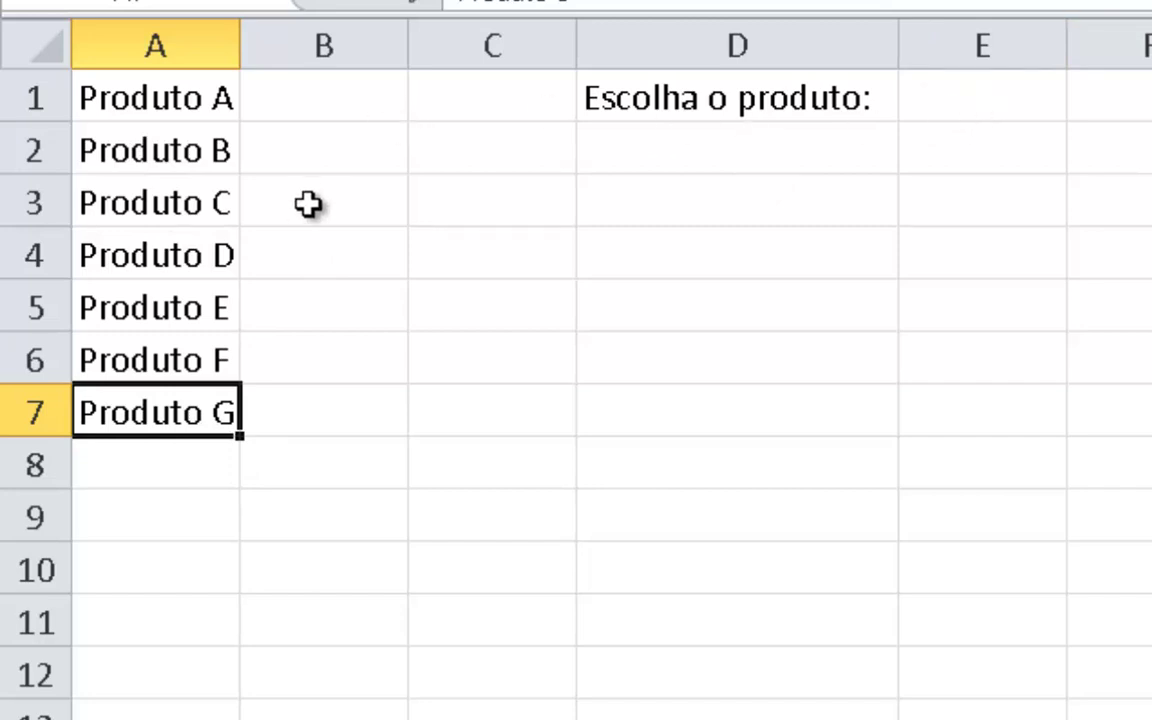
Verify E1's dropdown shows Produto G, then delete it from A7 and recheck.
left_click(1048, 114)
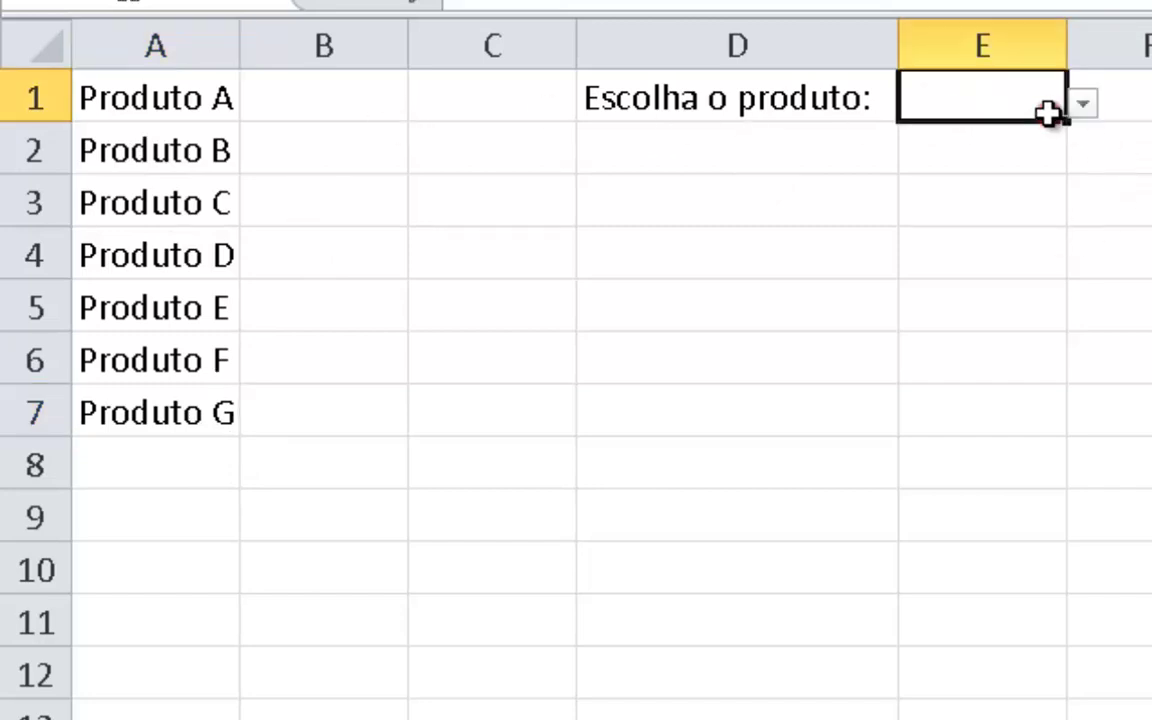
left_click(1083, 101)
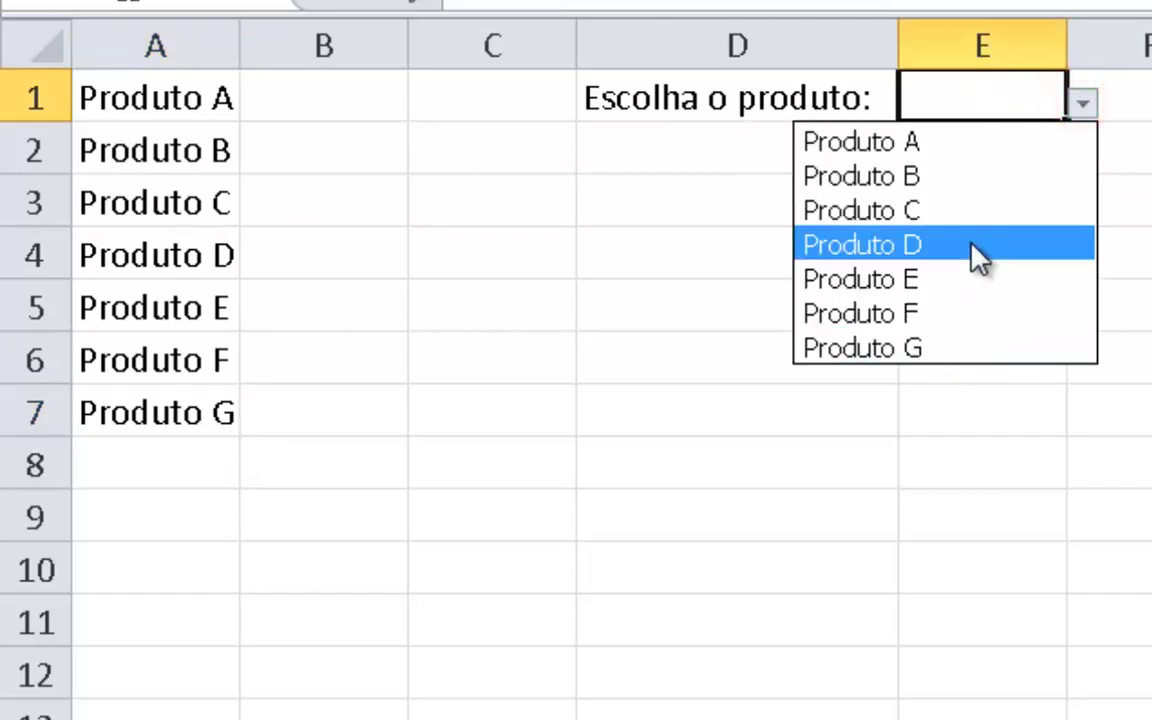
left_click(157, 410)
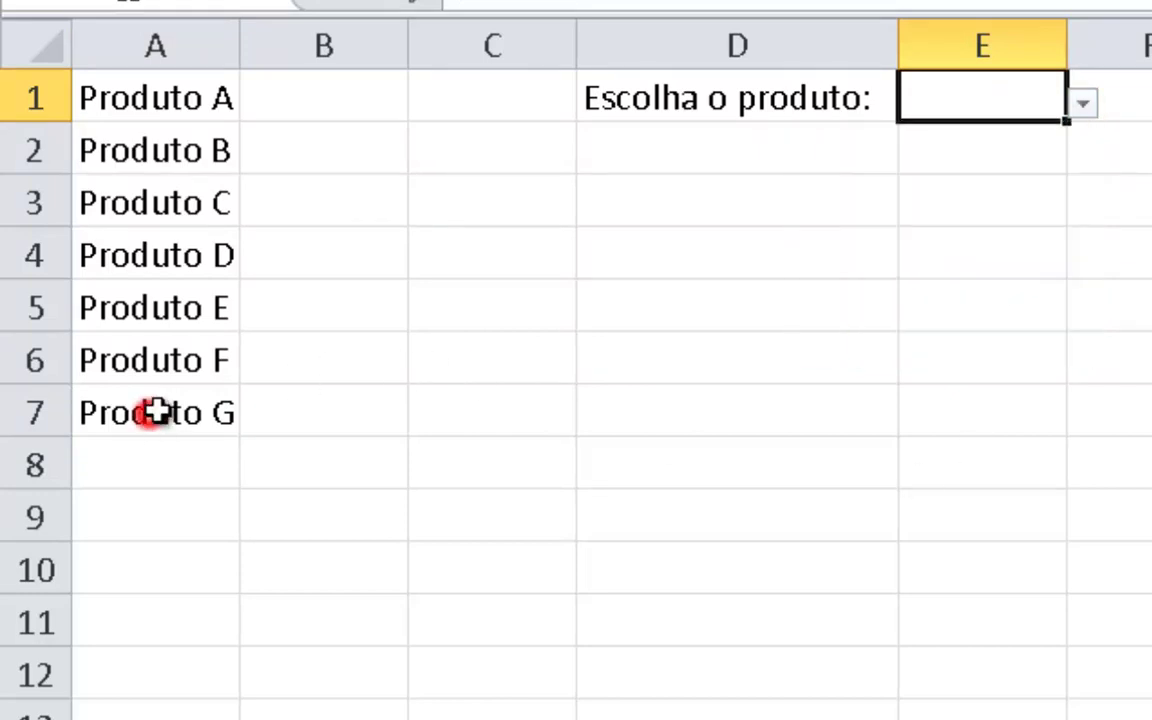
left_click(157, 411)
key("Delete")
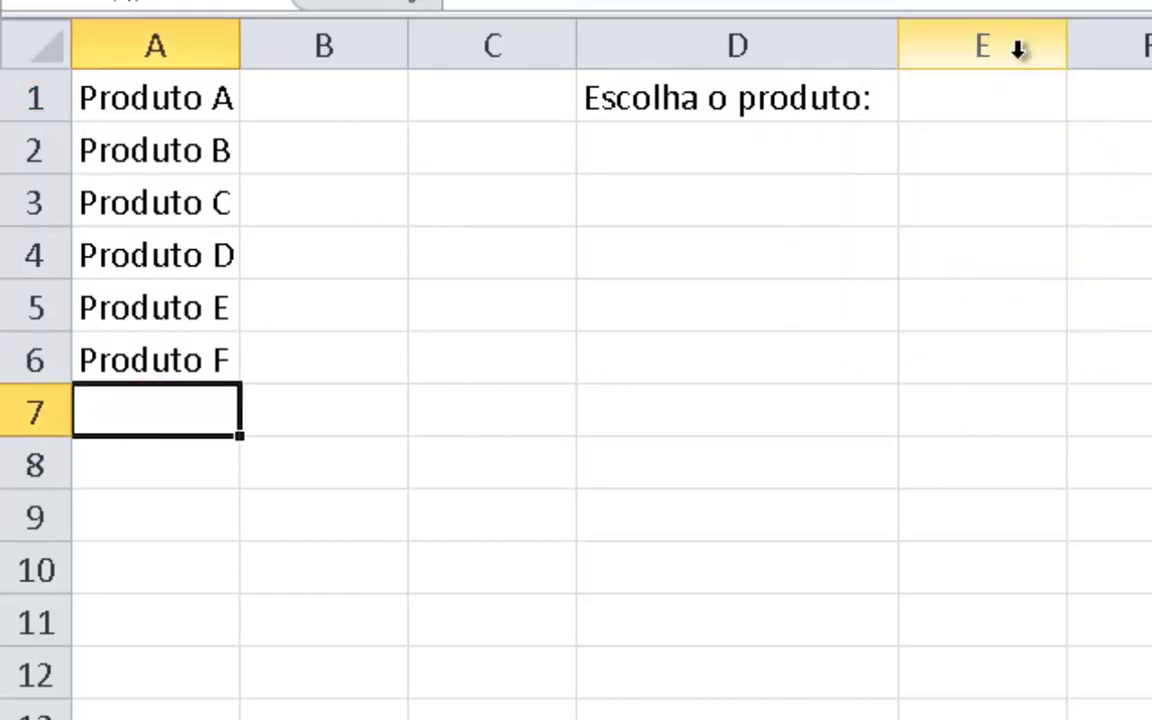
left_click(1015, 95)
left_click(1083, 103)
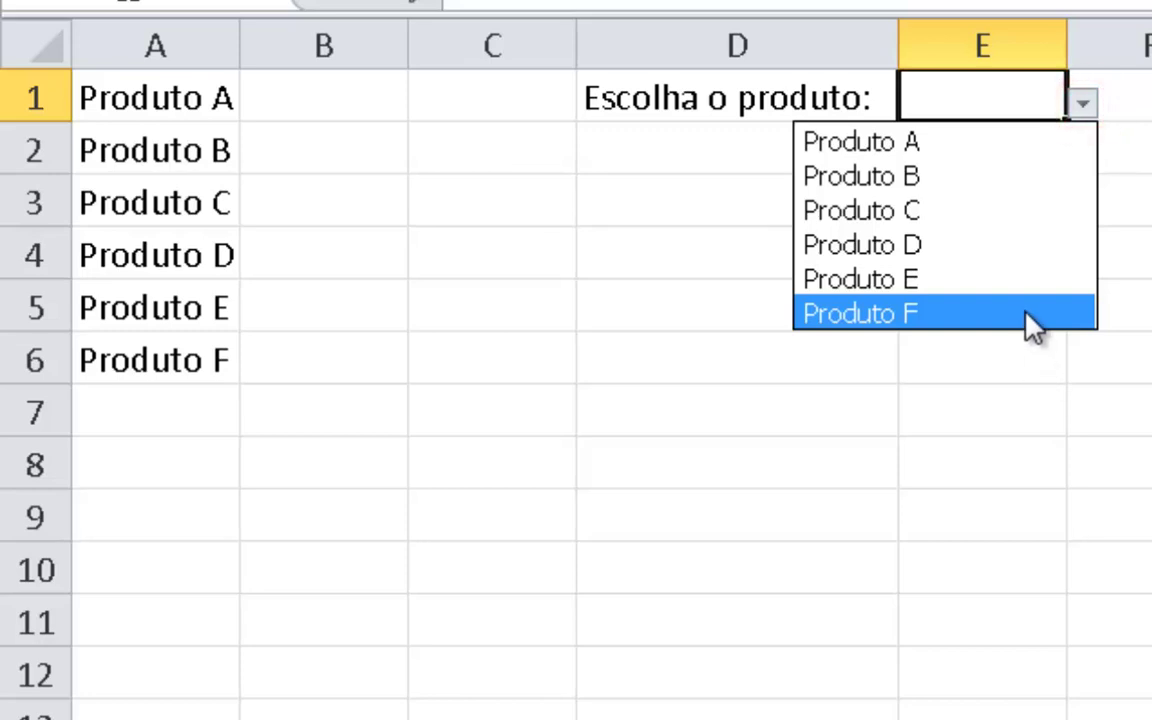
Clear Produto D from A4 and check how the gap affects E1's list.
left_click(195, 258)
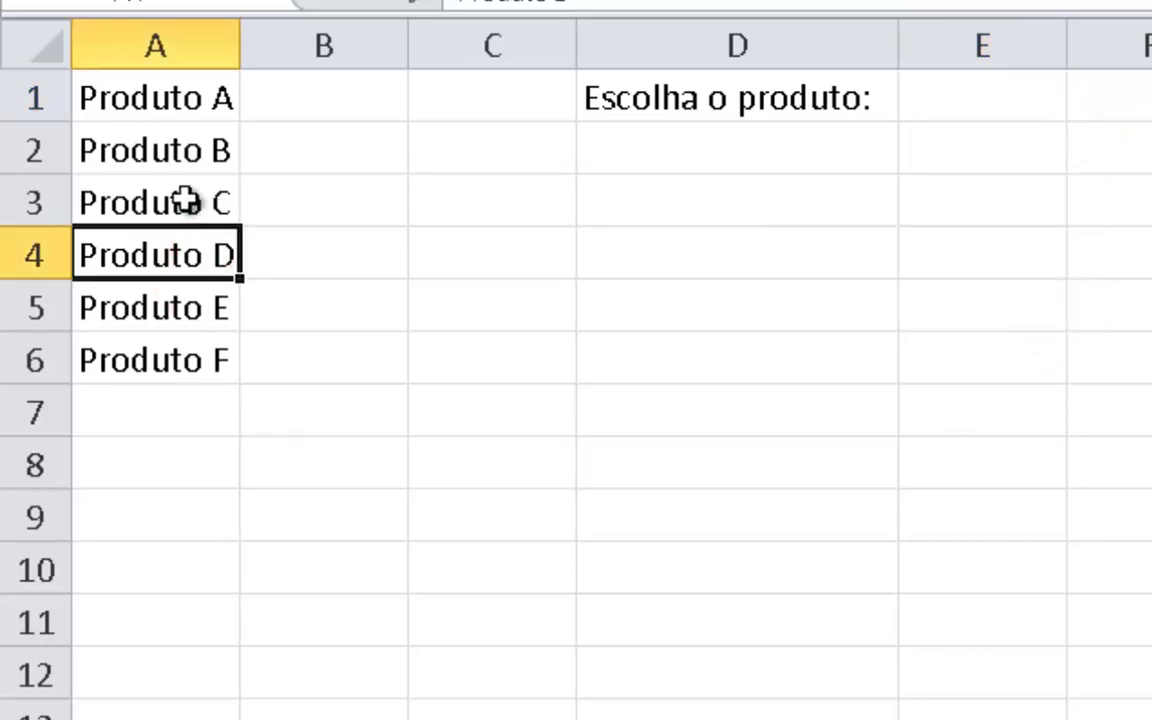
key("Delete")
left_click(950, 100)
left_click(1083, 103)
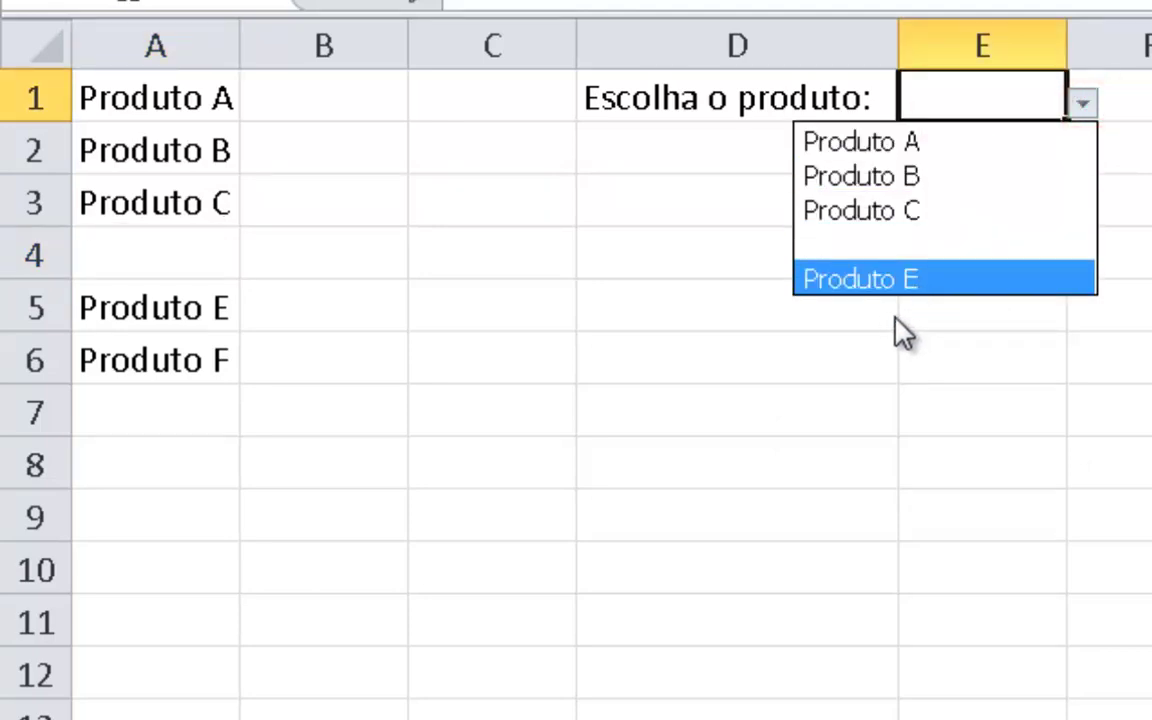
left_click(162, 247)
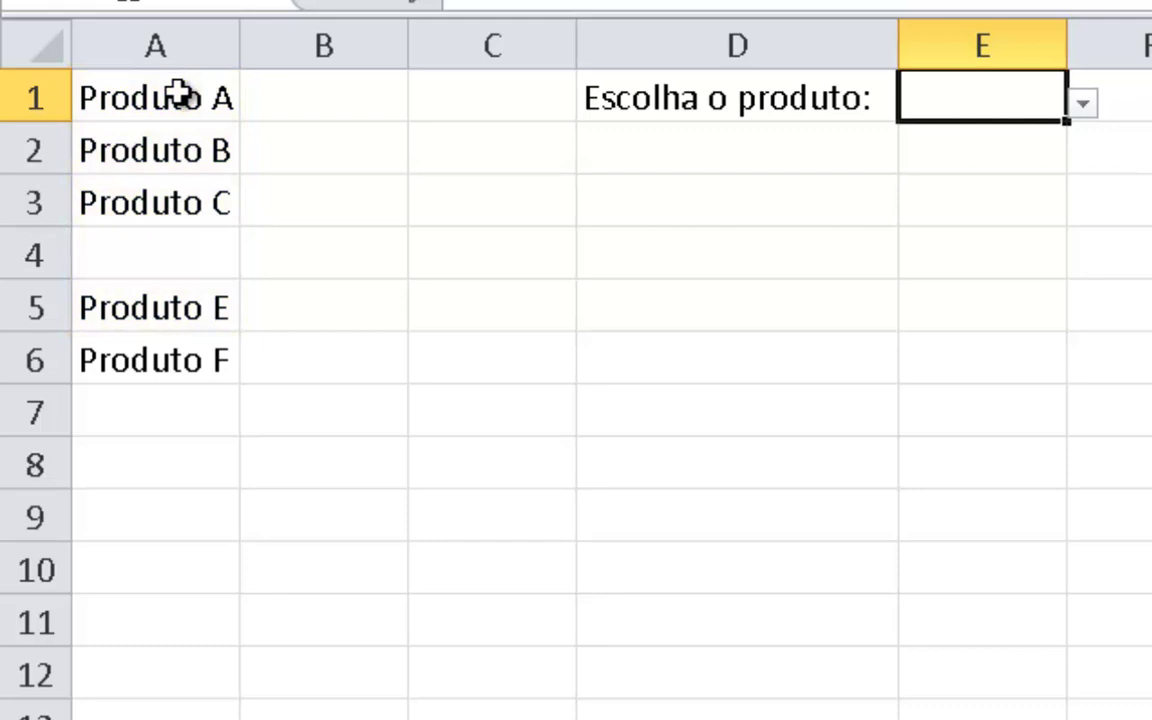
Undo to restore Produto D in A4 and confirm E1's dropdown lists all products.
left_click_drag(176, 96, 195, 304)
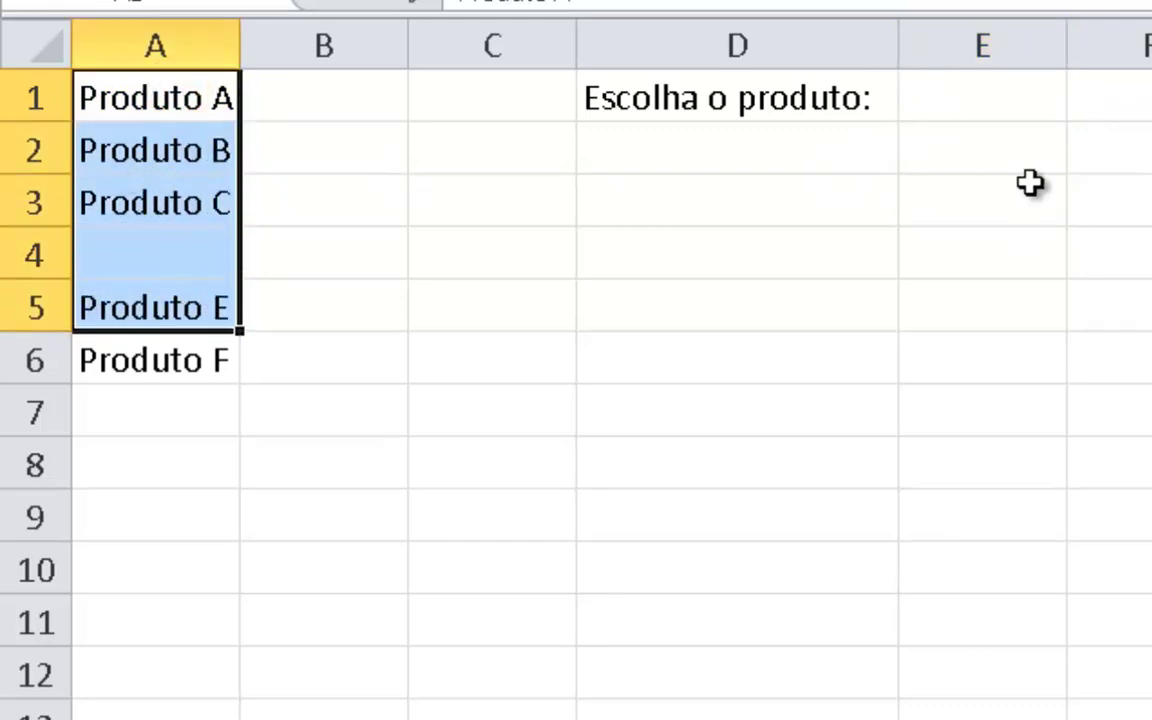
key("ctrl+z")
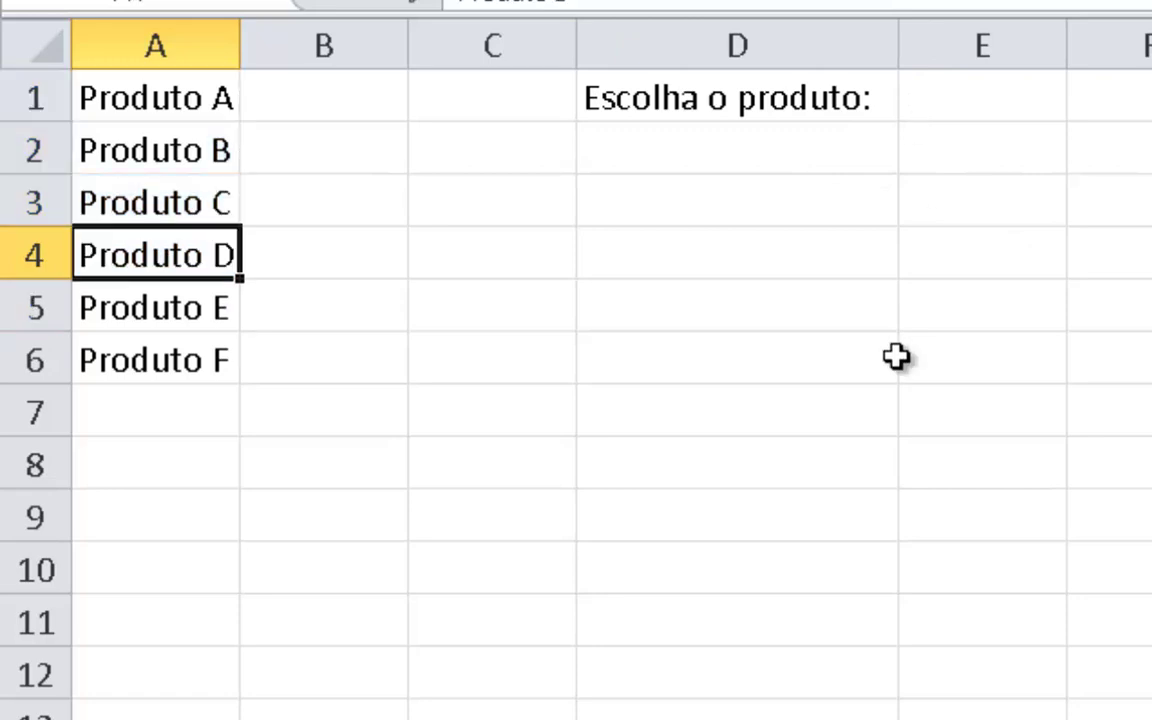
left_click(895, 355)
left_click(954, 105)
left_click(1080, 118)
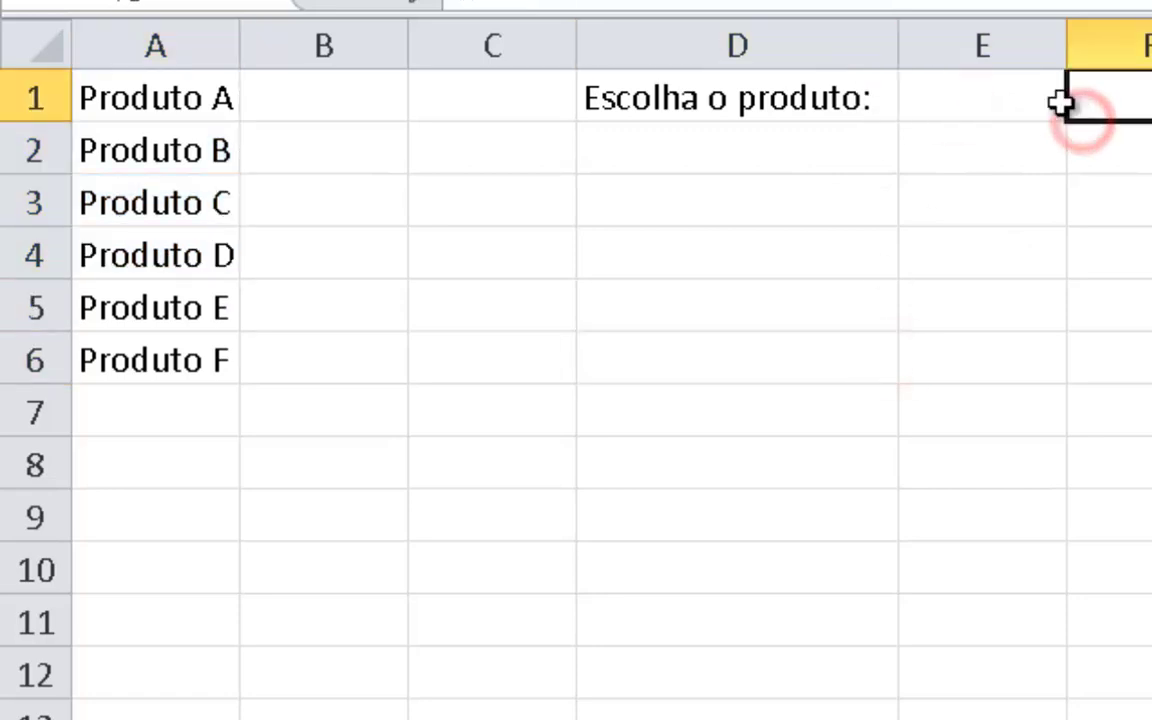
left_click(1049, 97)
left_click(1083, 103)
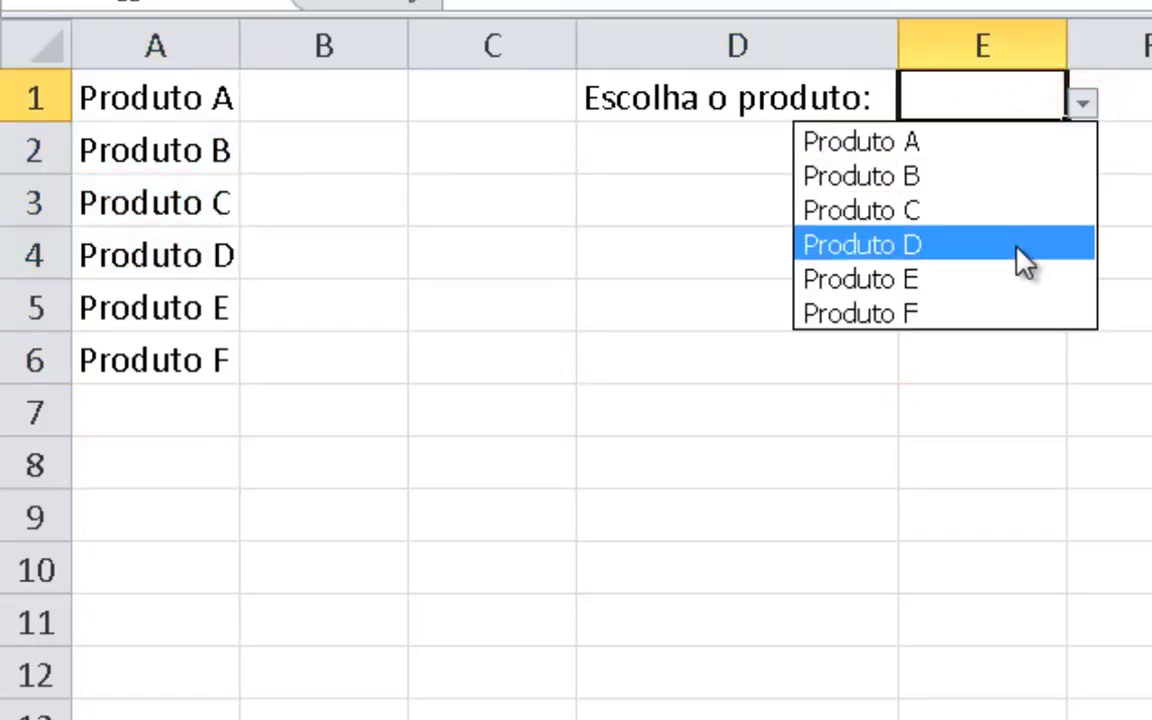
key("Escape")
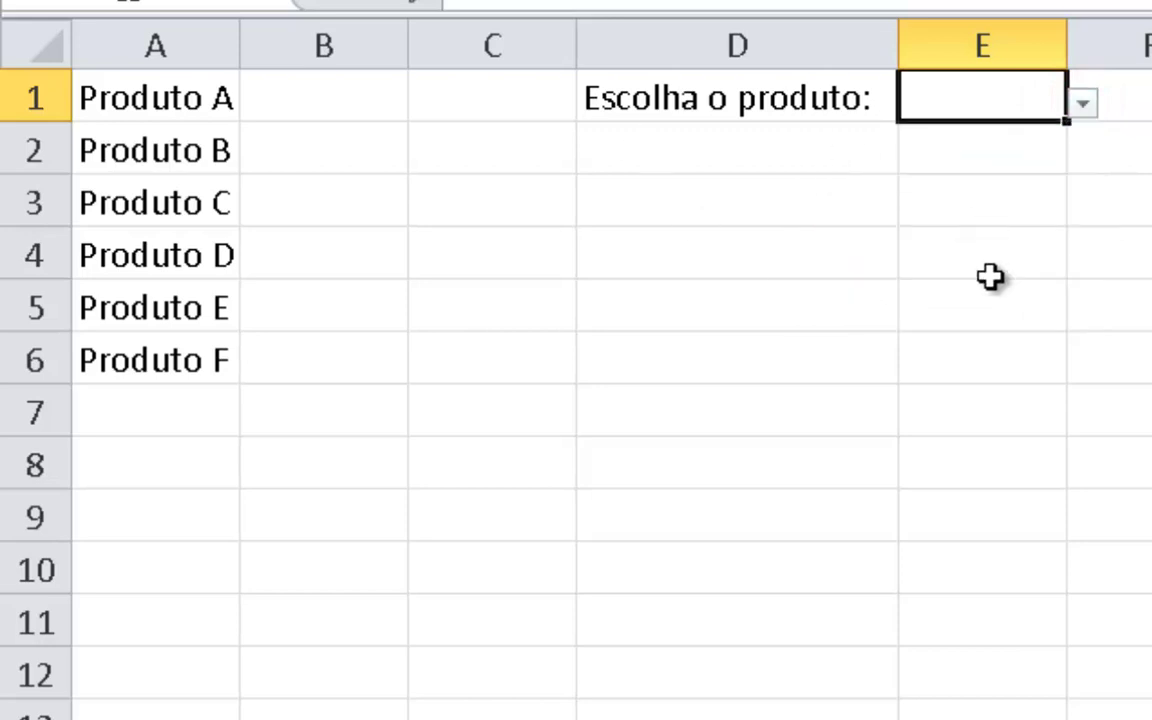
Start a =CONT.VALORES( formula in D5 and cancel it.
left_click(643, 306)
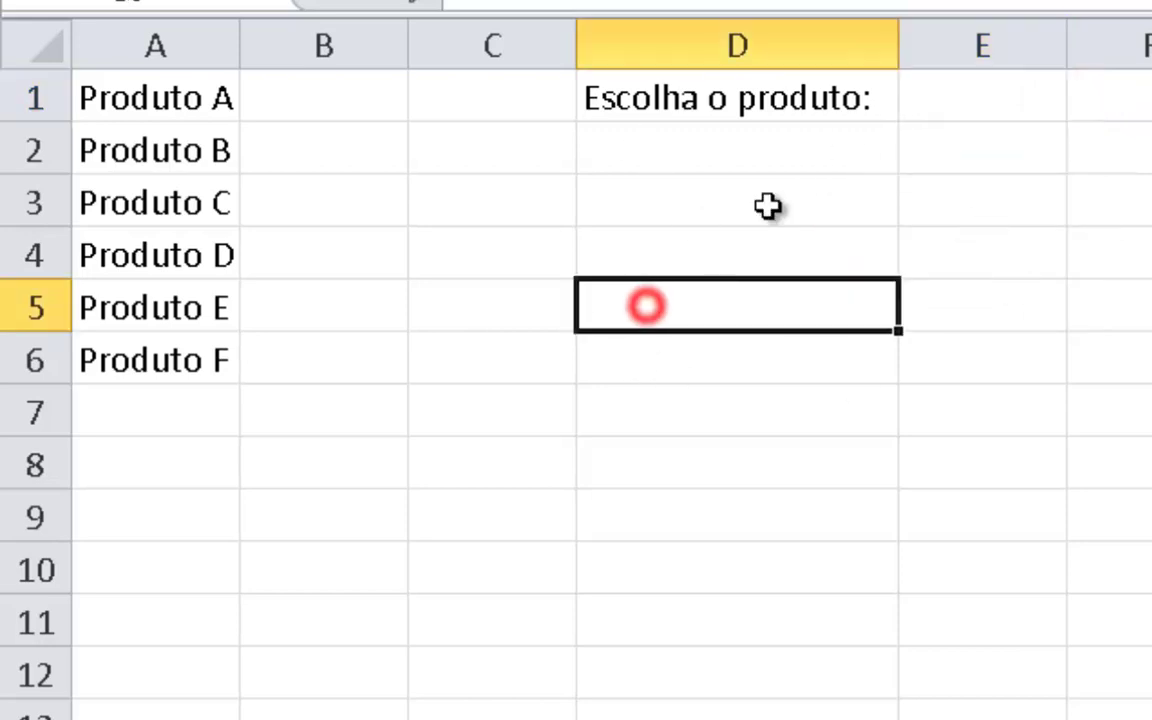
type("=CON")
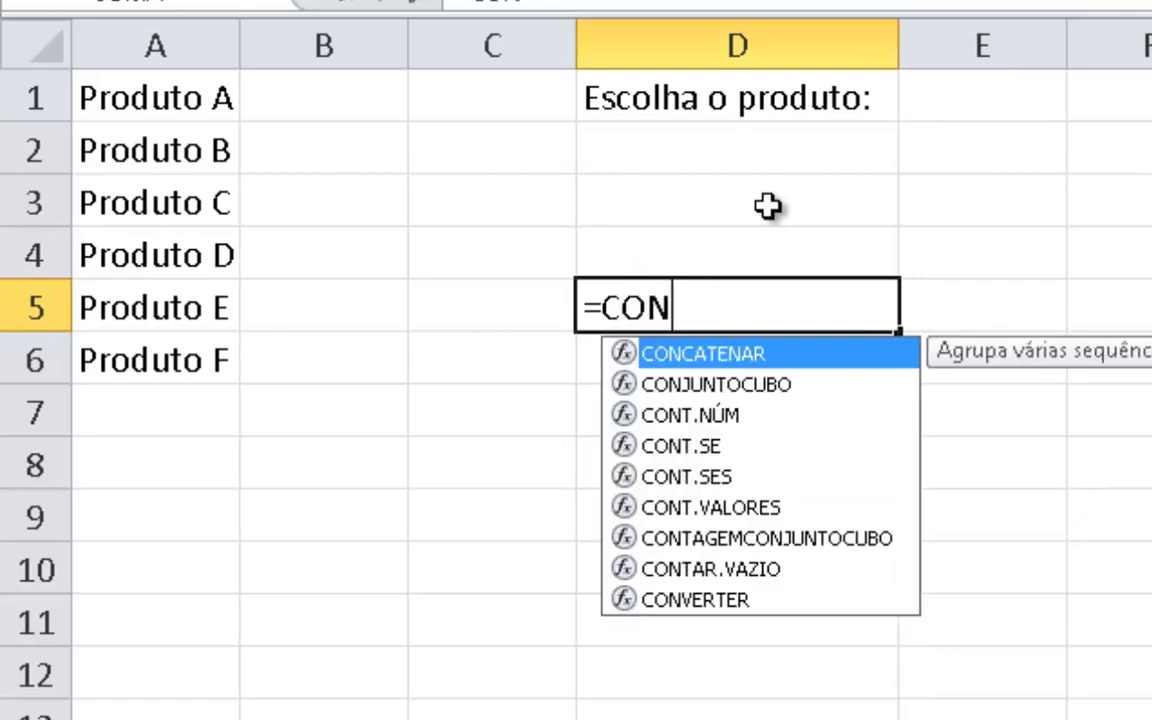
type("T.VALORES(")
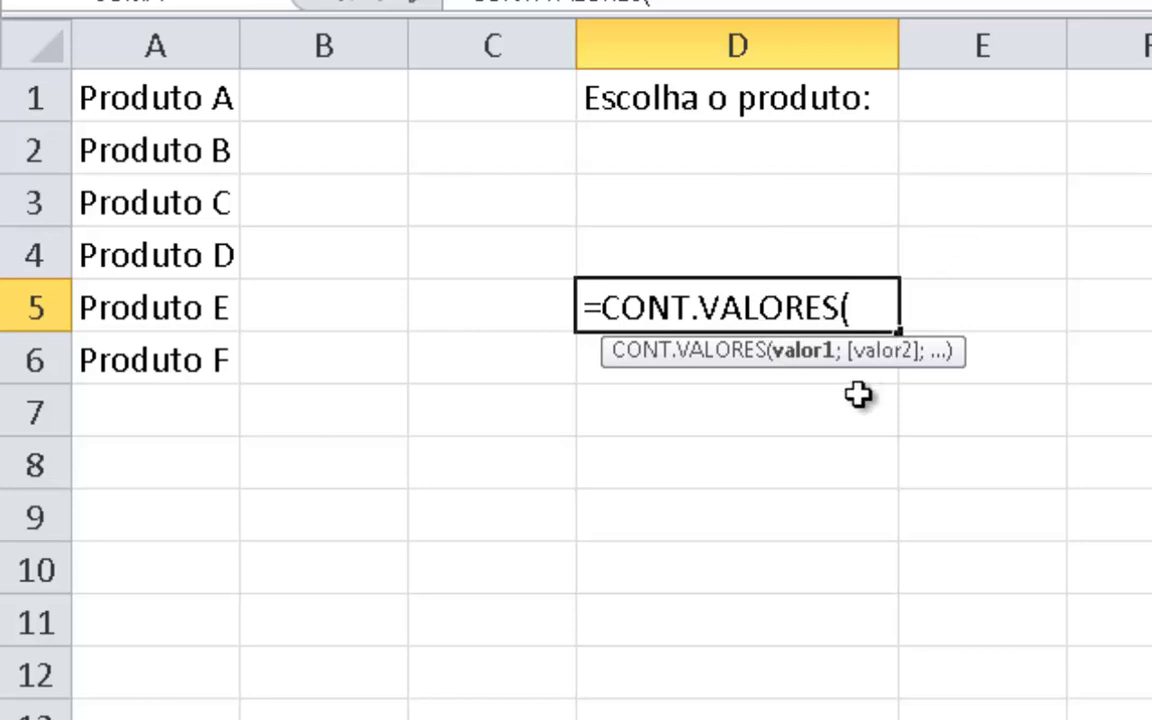
key("Escape")
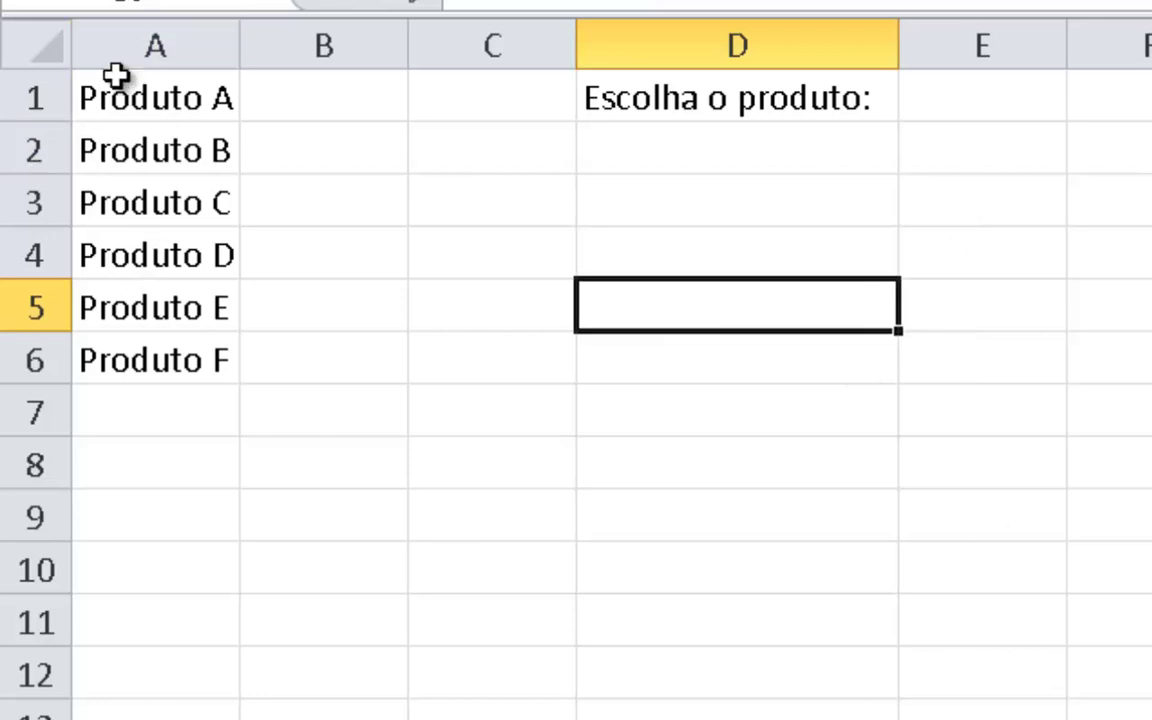
Enter Item 1, Item 2 and Item 3 in cells B1:B3.
left_click(319, 103)
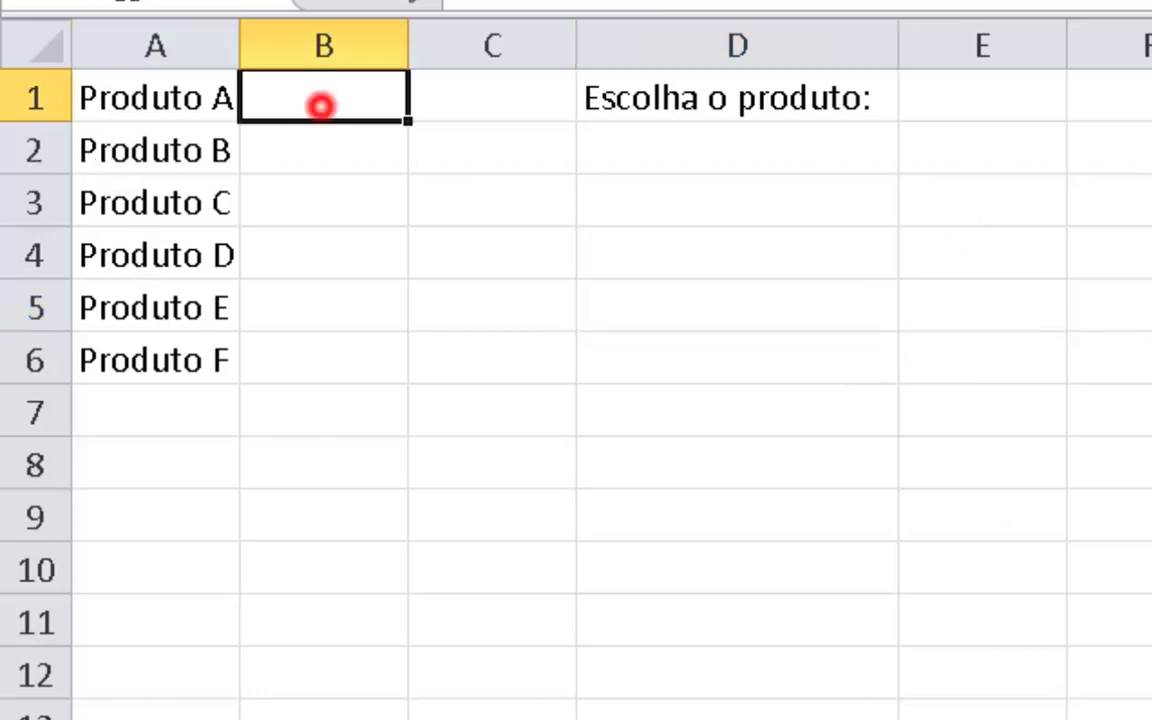
type("iTE")
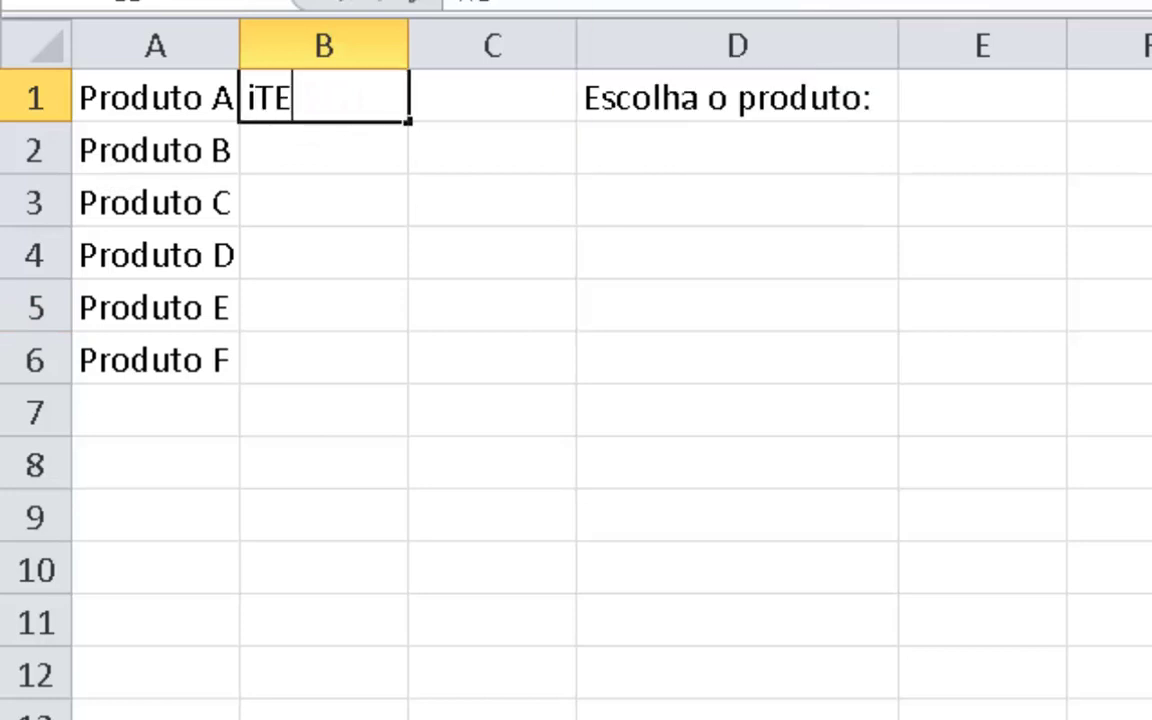
type("M")
key("BackSpace")
key("BackSpace")
key("BackSpace")
key("Caps_Lock")
type("Item 1")
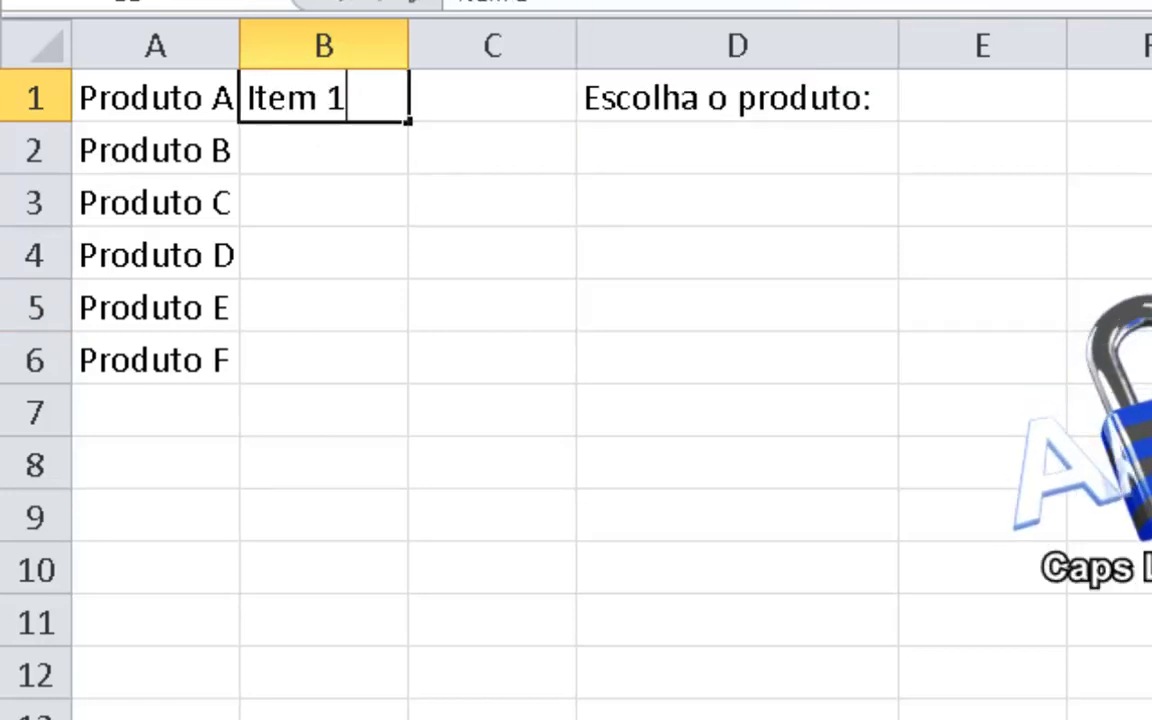
key("Return")
type("Item 2")
key("Return")
type("Item ")
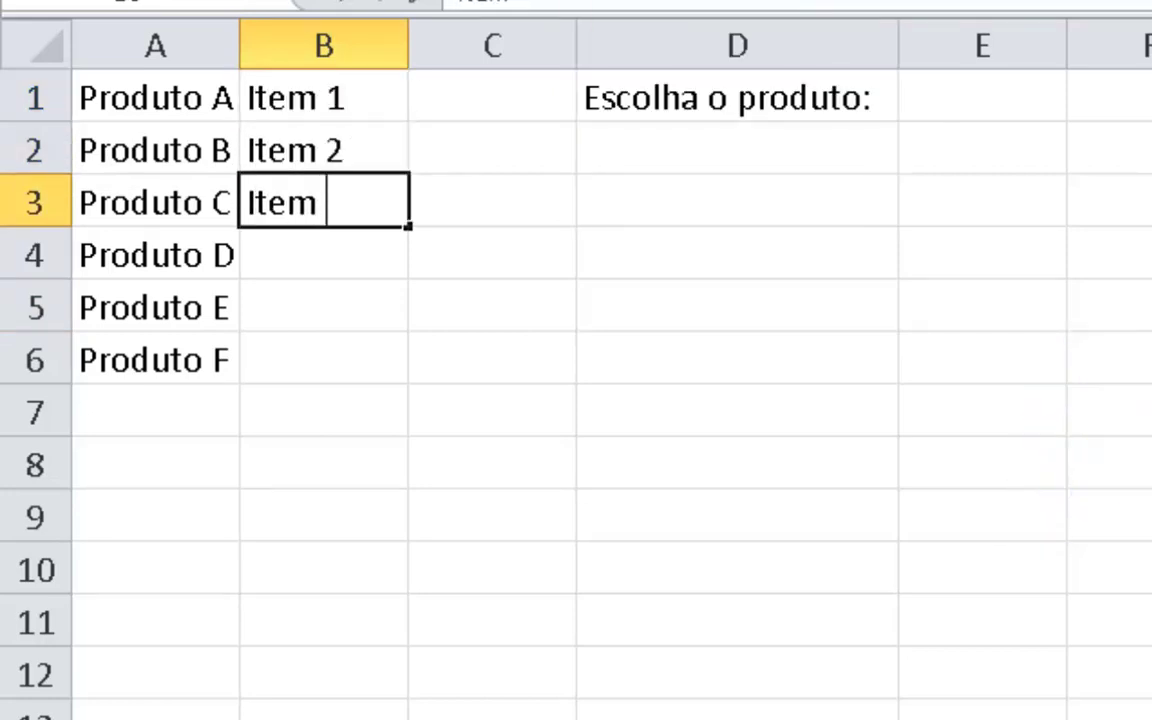
type("3")
key("Return")
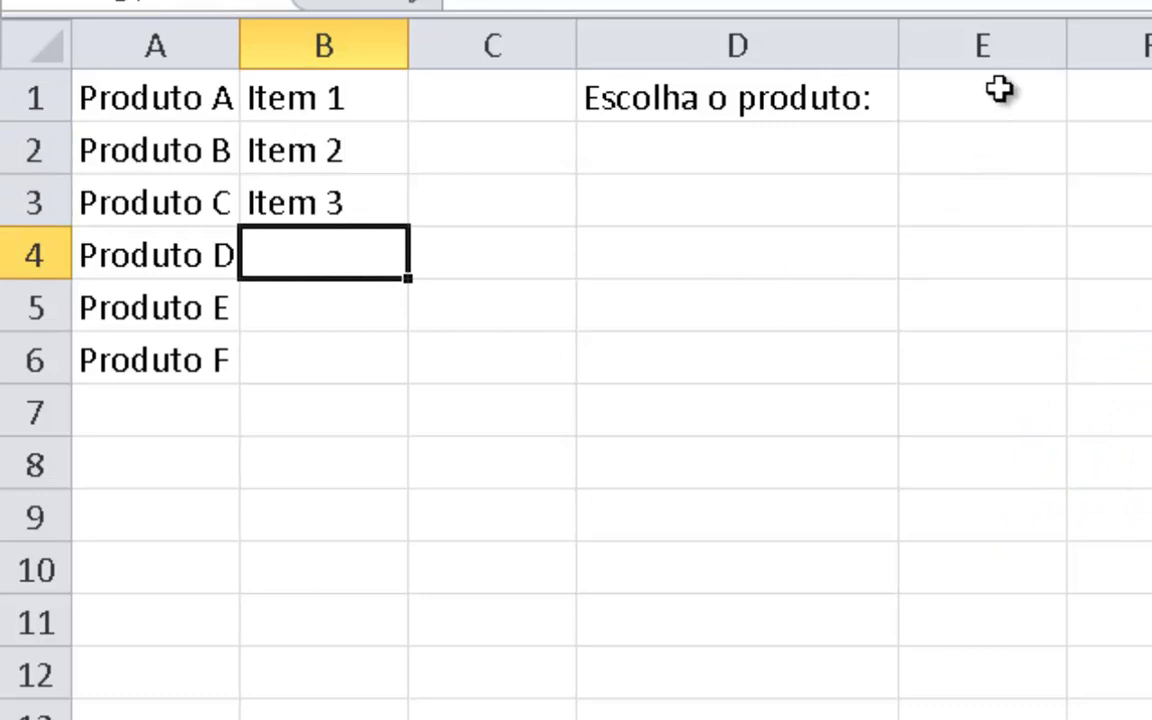
Check that E1's dropdown still lists only the products, then select column B.
left_click(998, 88)
left_click(1084, 103)
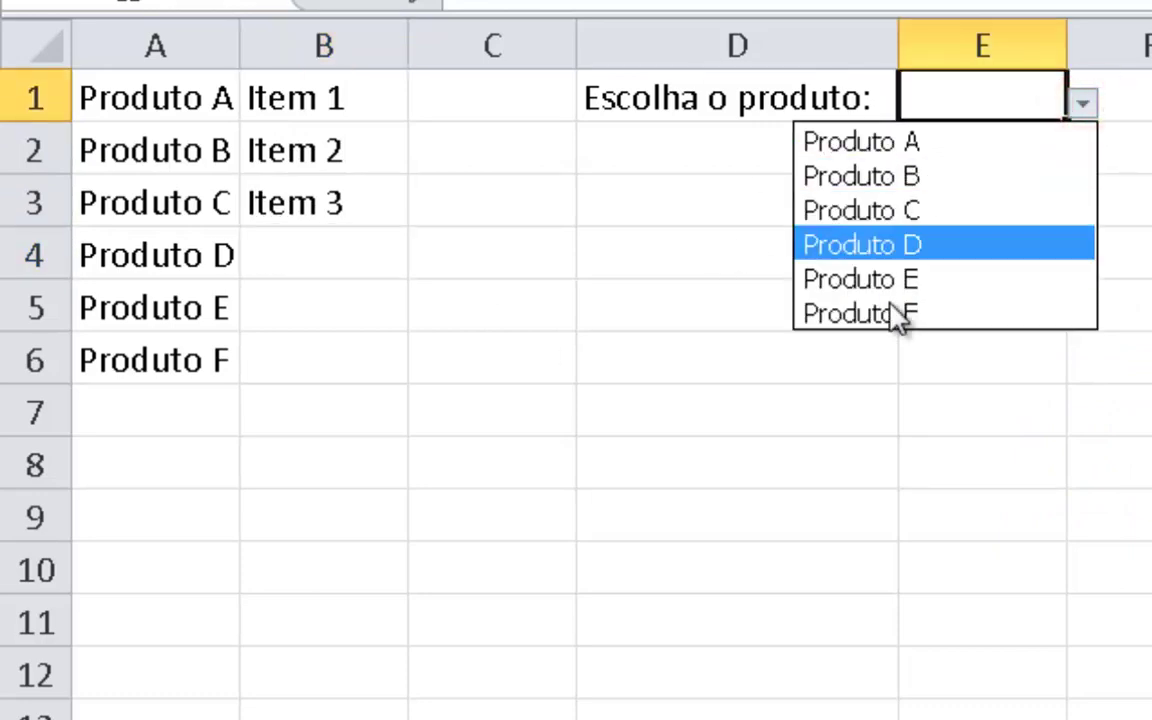
key("Escape")
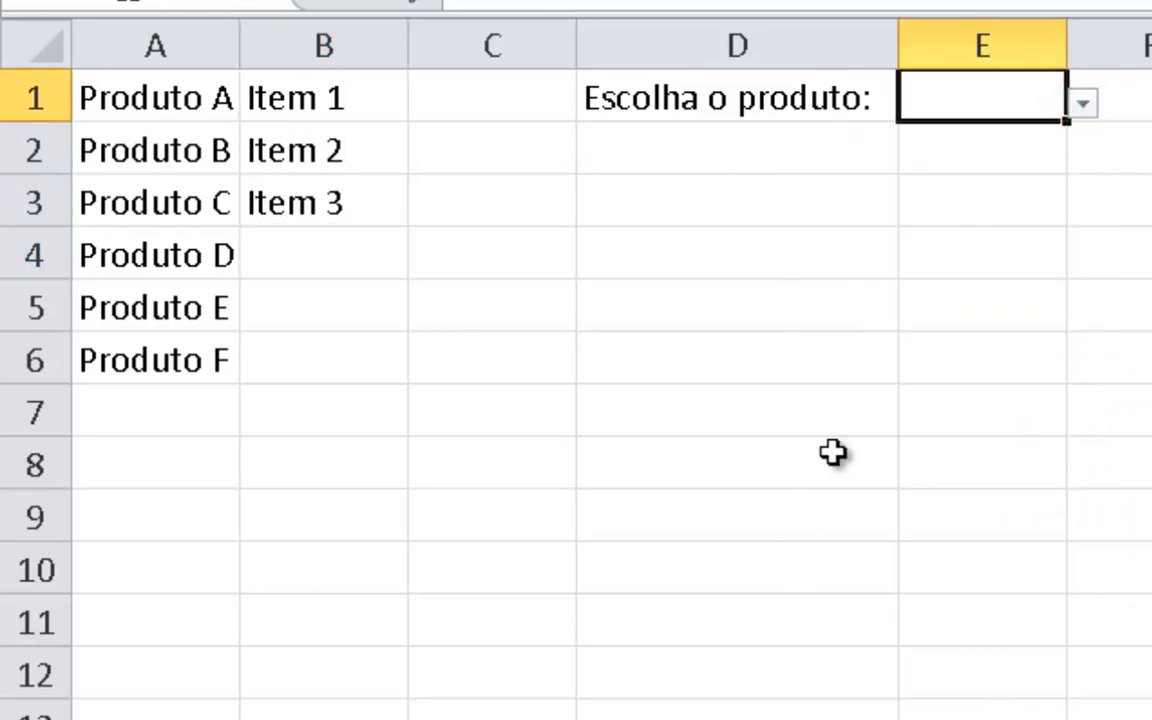
left_click(833, 452)
left_click(368, 46)
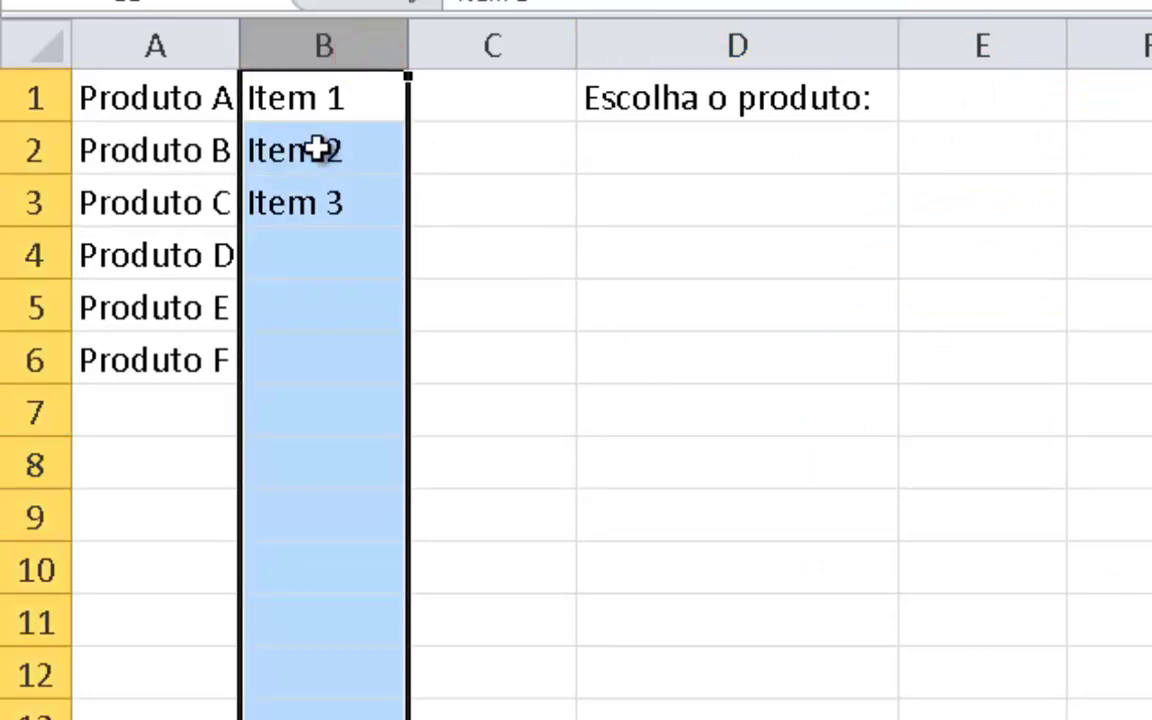
Name column B 'itens' through the Name Box.
left_click(221, 22)
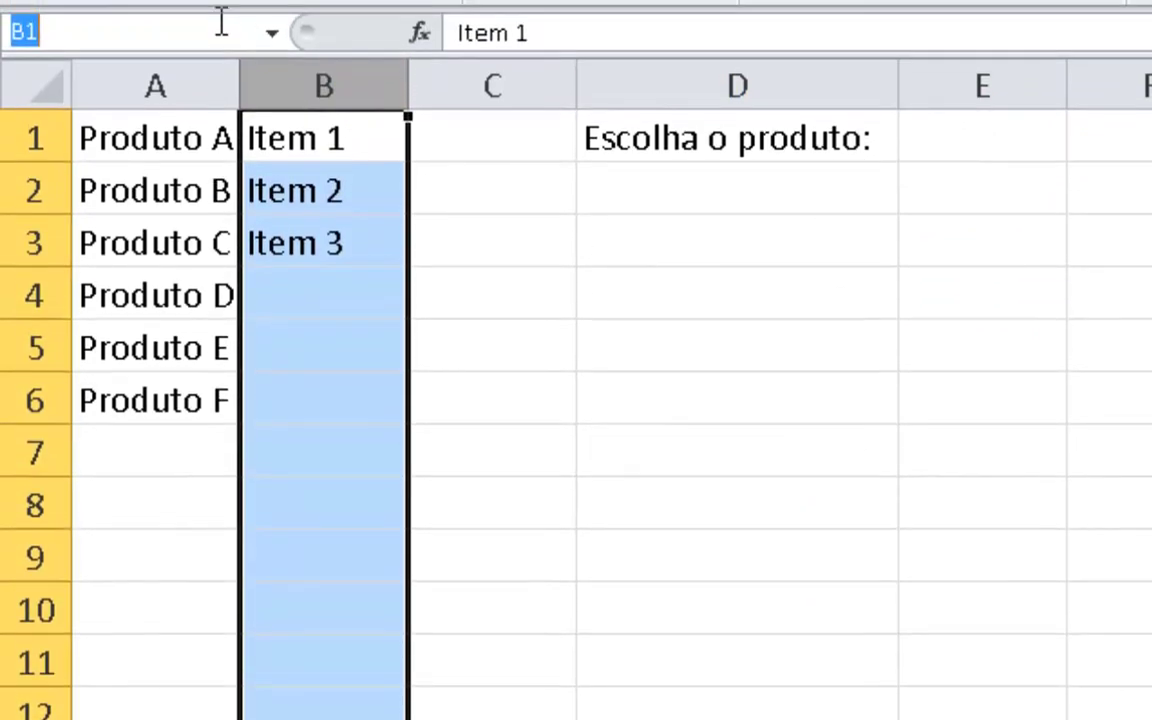
type("itens")
key("Return")
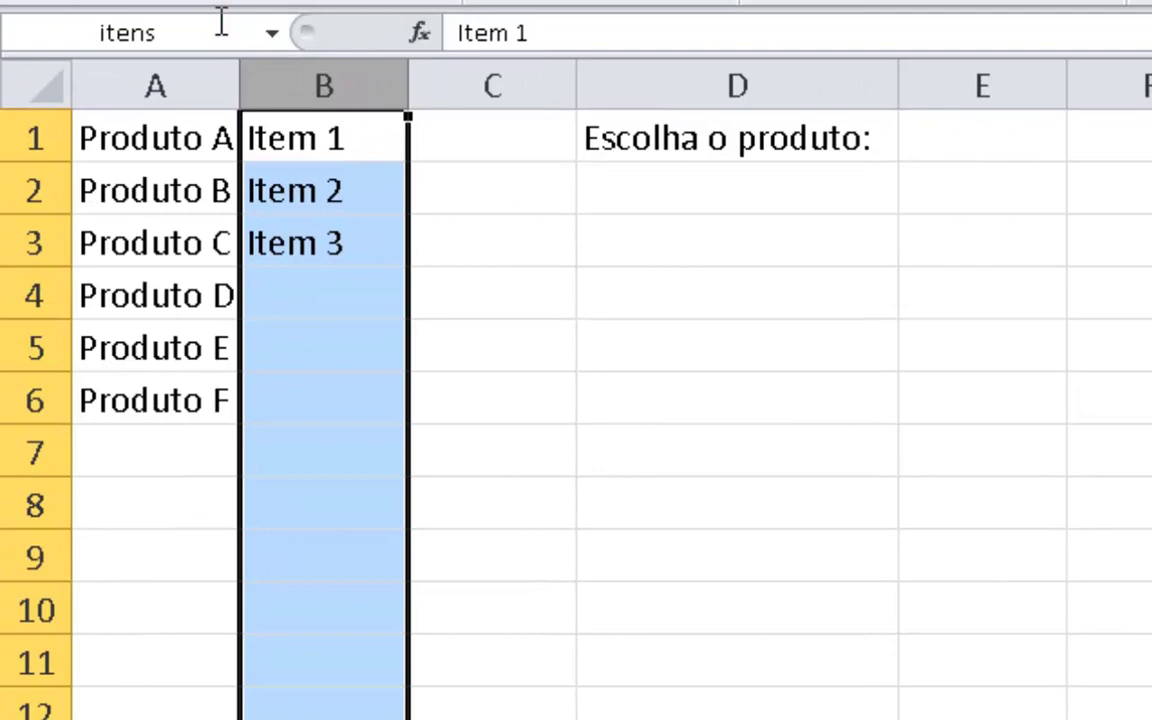
left_click(675, 365)
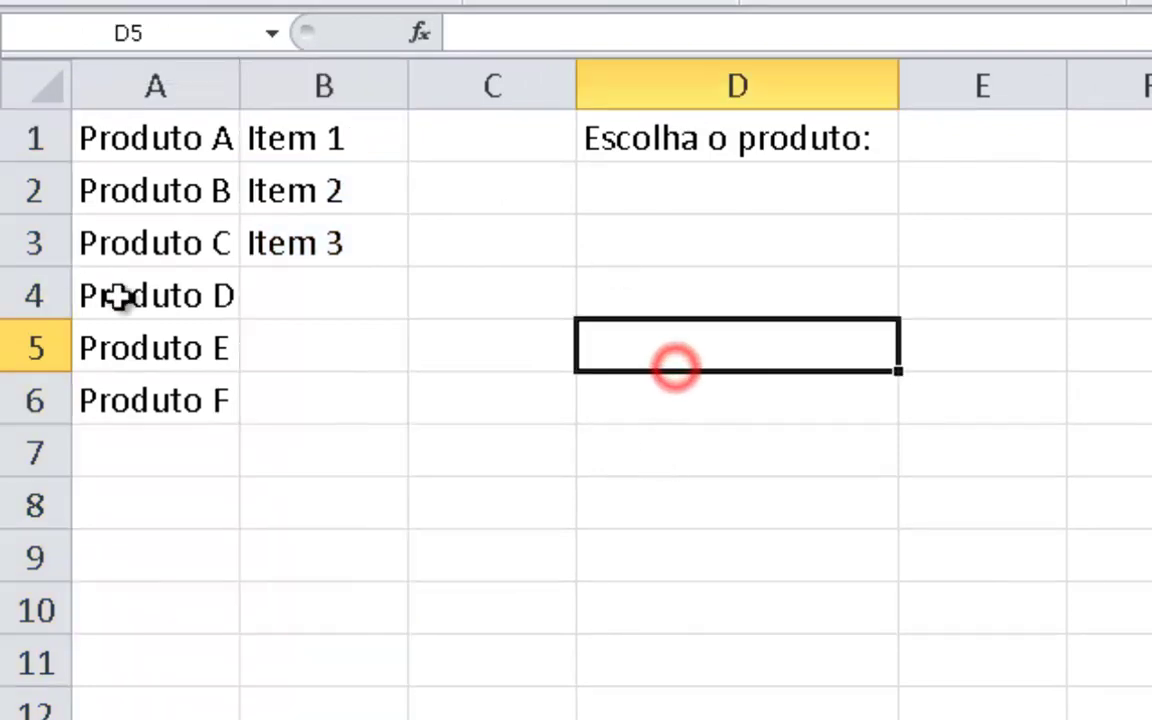
left_click(330, 312)
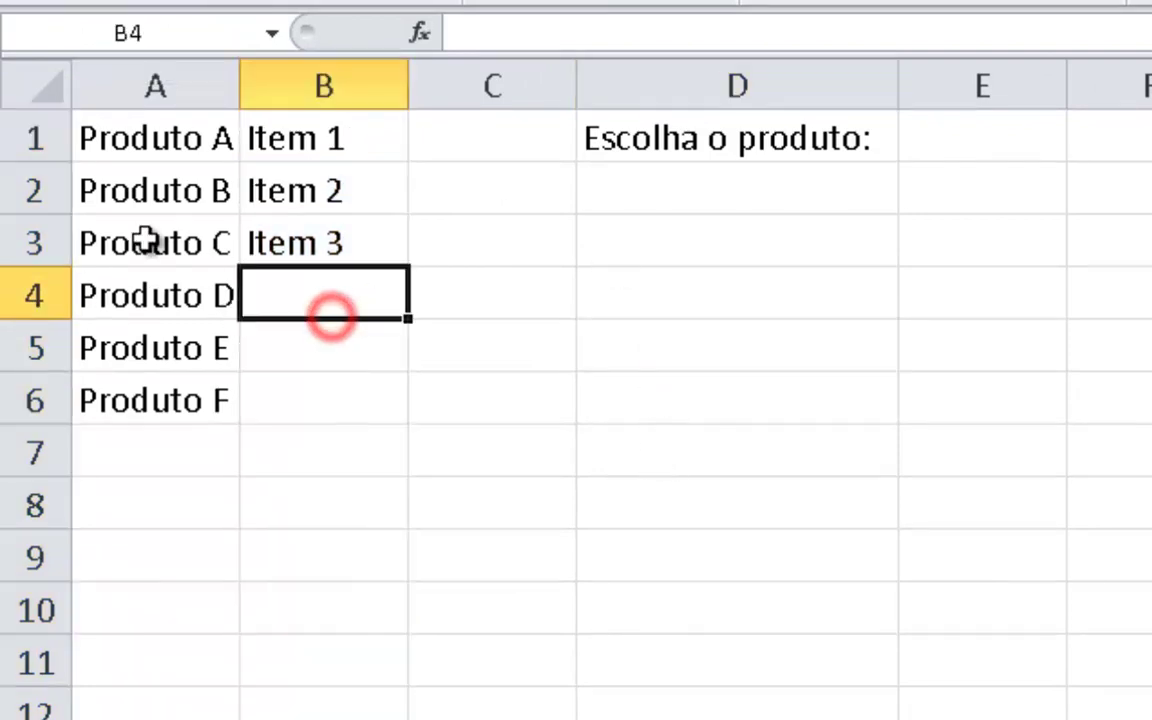
Begin rewriting the itens reference as =DESLOC( from B1, then cancel the edit.
left_click(180, 33)
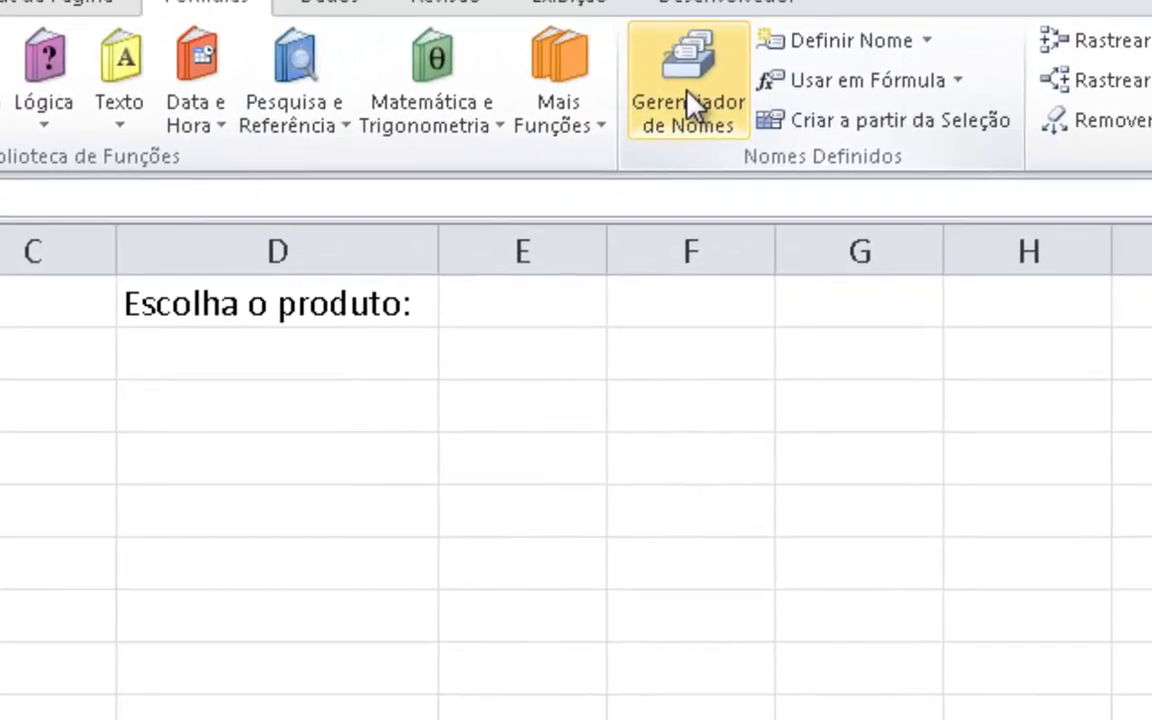
left_click(571, 116)
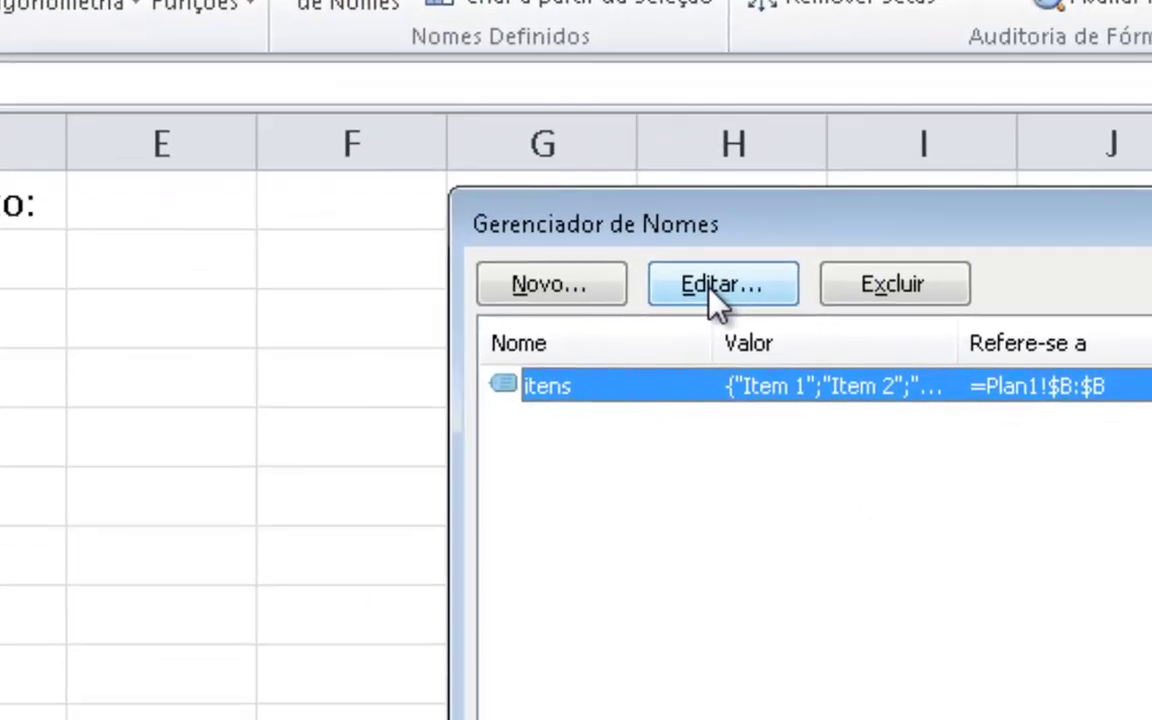
left_click(896, 424)
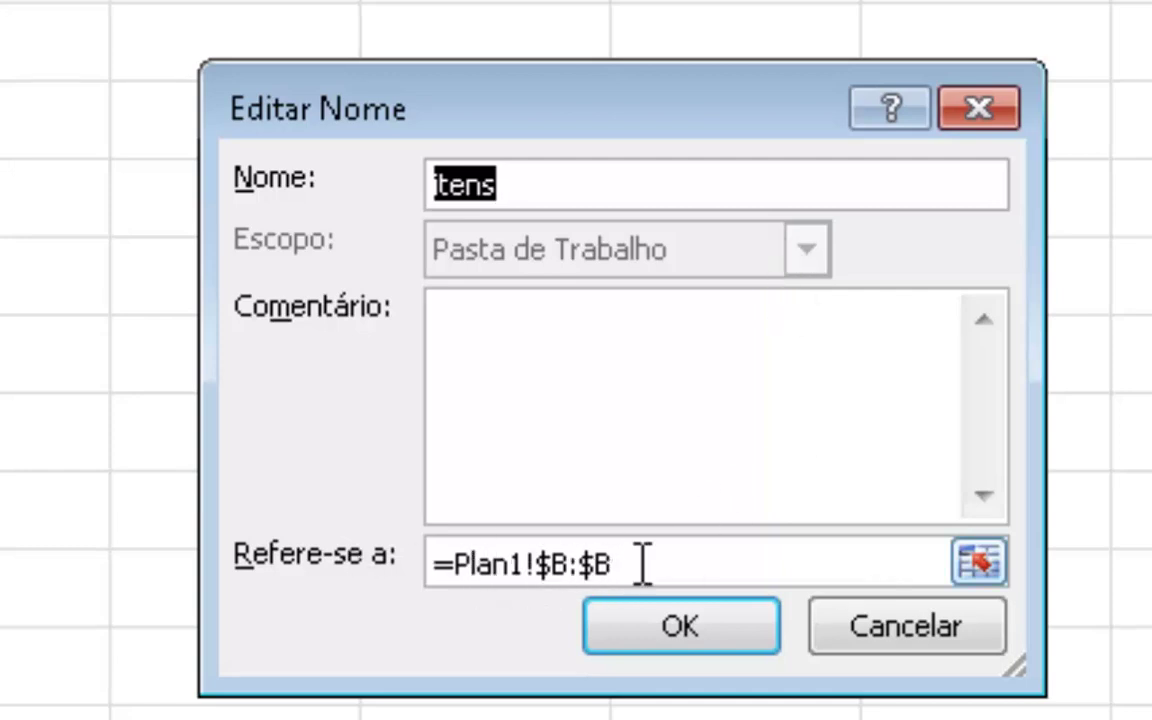
left_click_drag(635, 563, 458, 563)
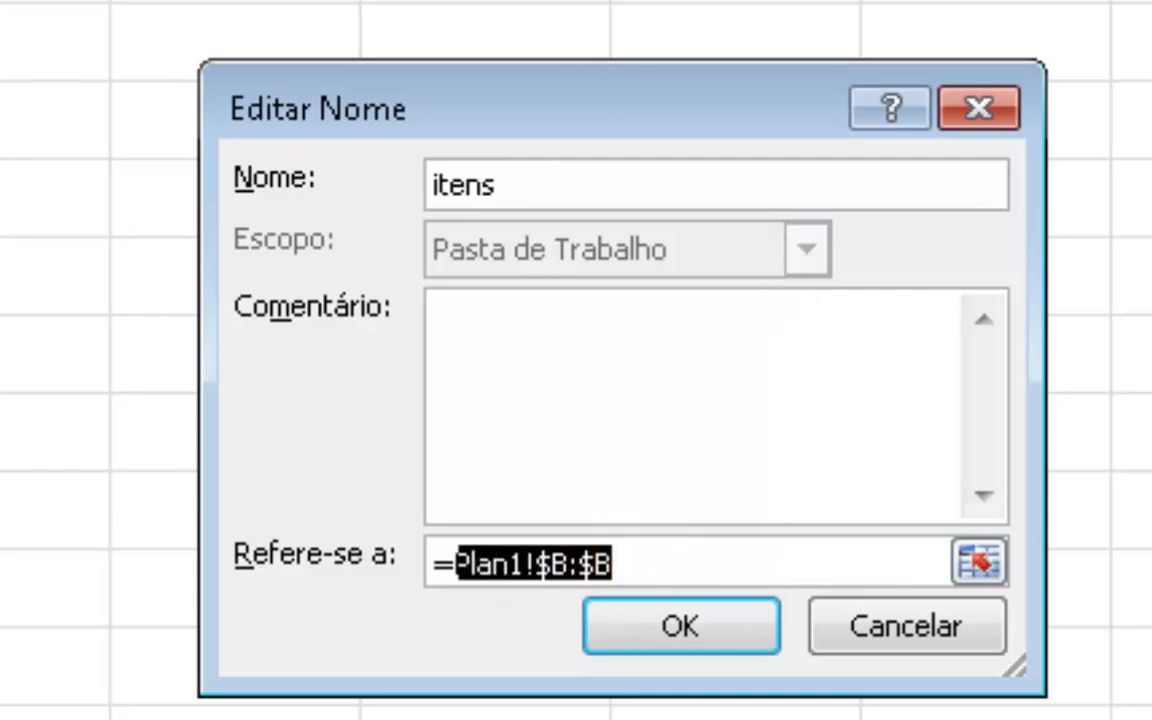
type("desloc(")
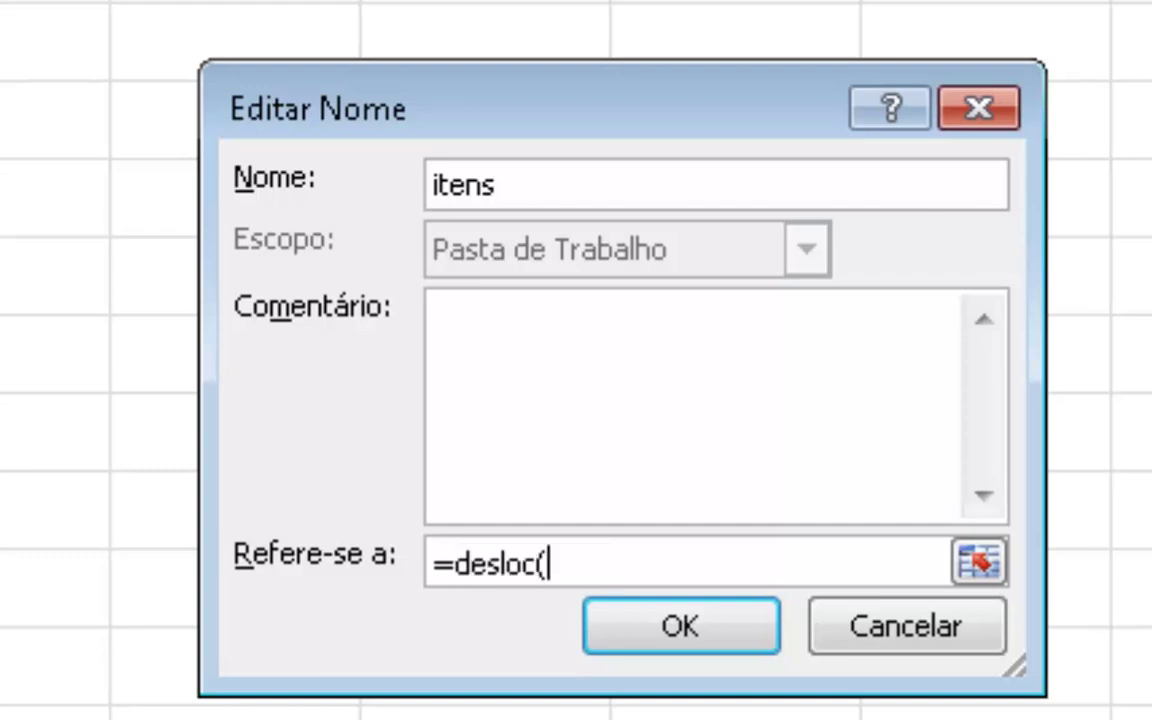
left_click_drag(548, 113, 985, 193)
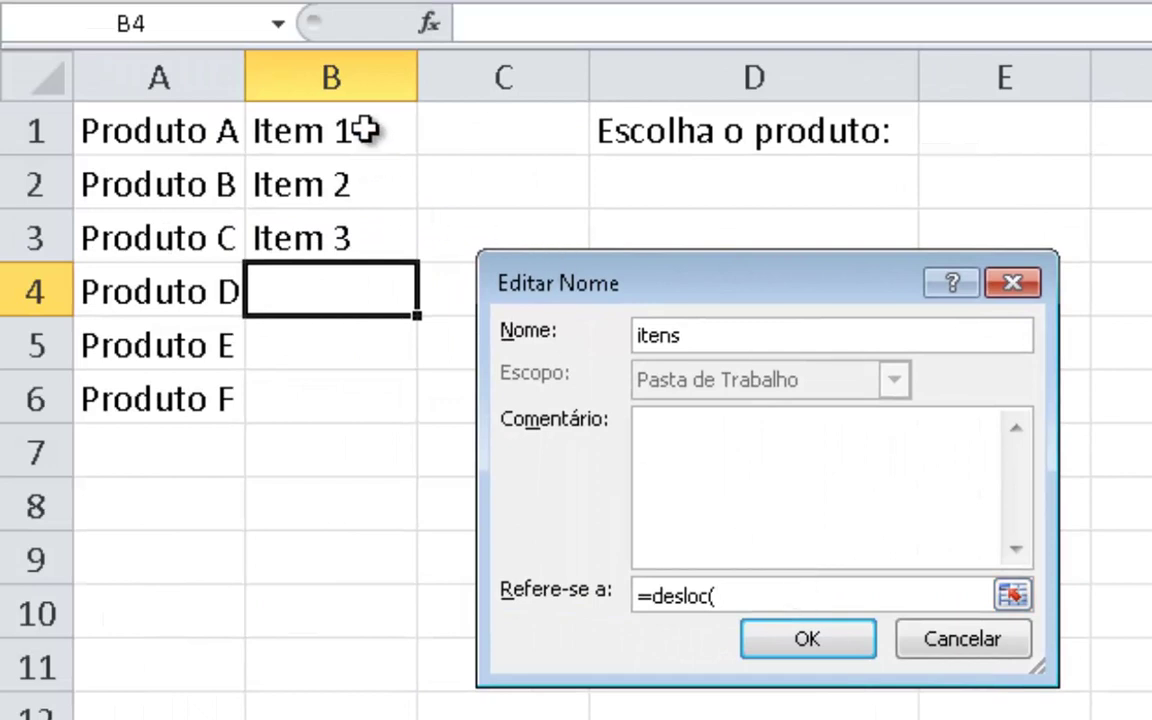
left_click(366, 130)
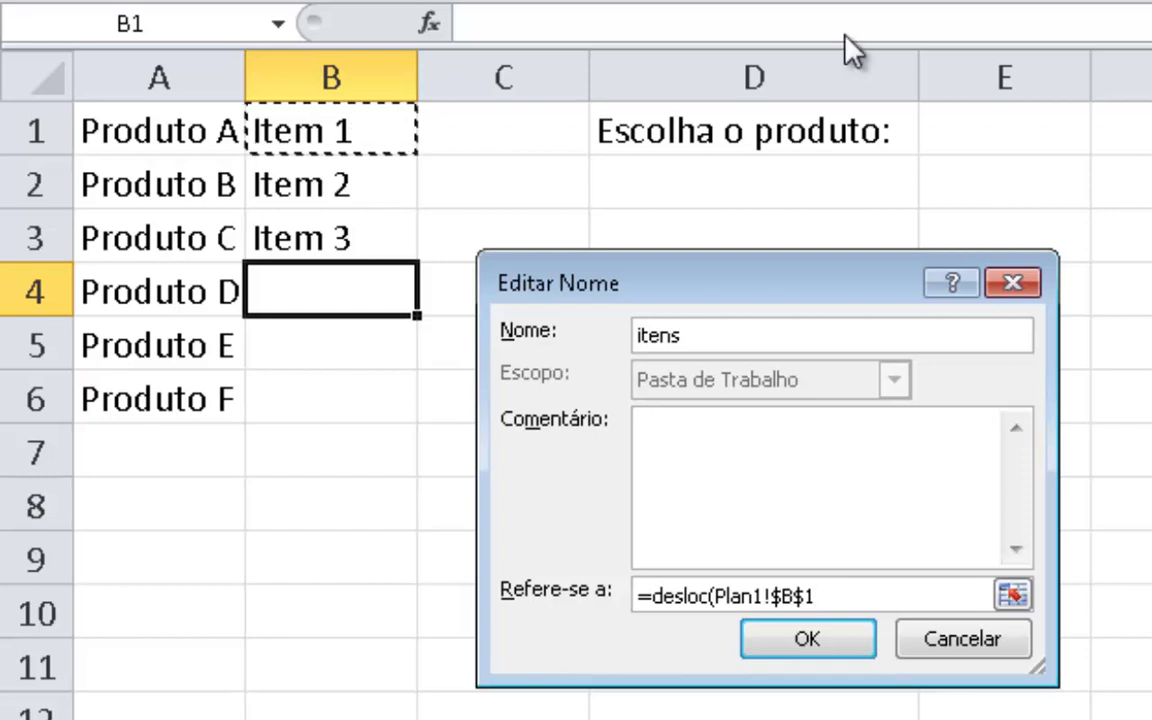
key("Escape")
key("Escape")
Copy Item 1–3 from column B and paste them one row lower into B2:B4.
left_click(313, 113)
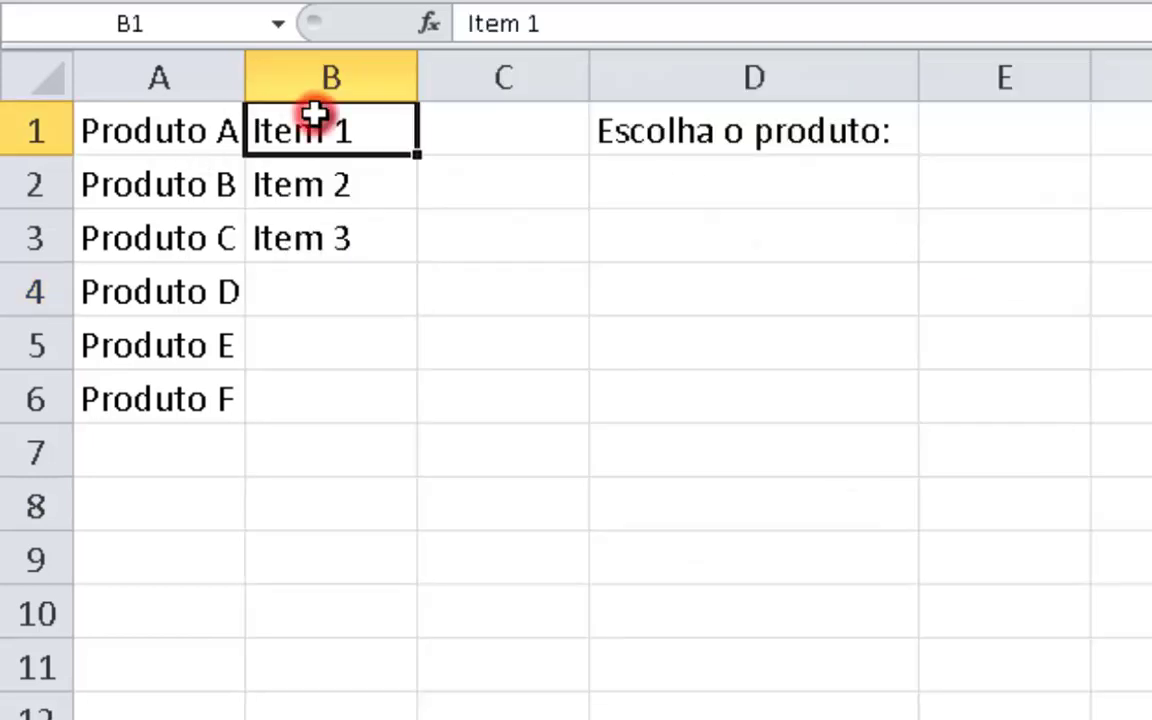
type("TI")
key("Escape")
key("Caps_Lock")
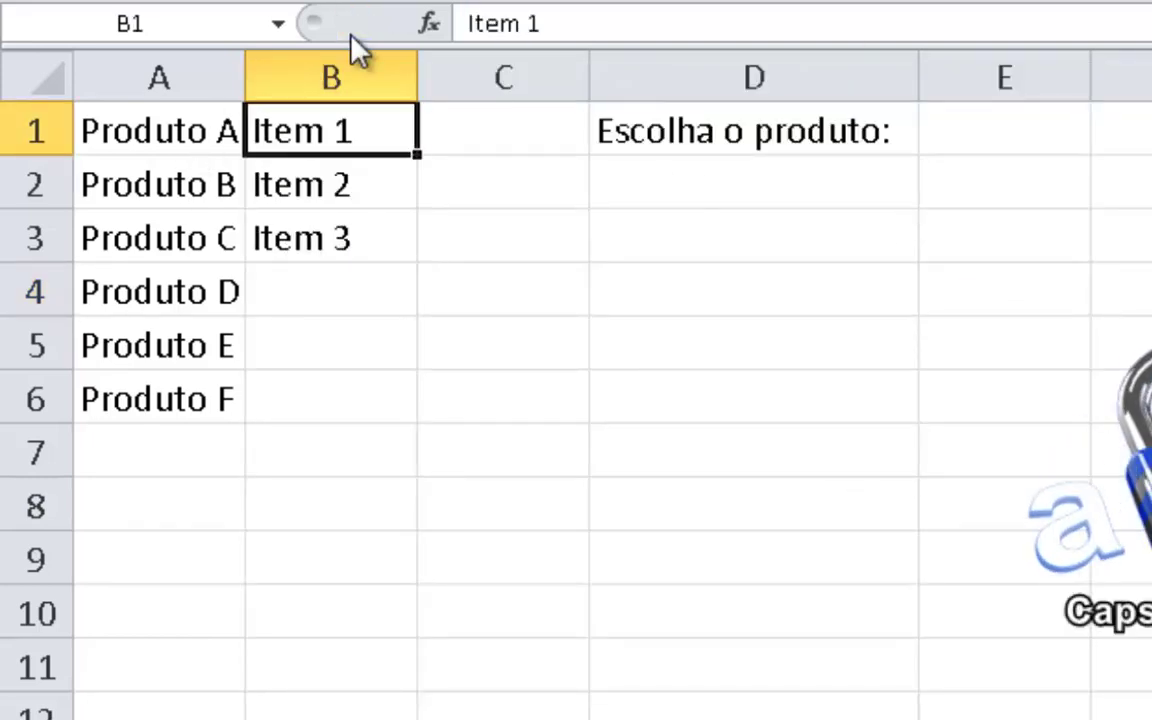
key("shift+Down")
key("shift+Down")
key("shift+Down")
key("shift+Up")
key("shift+Down")
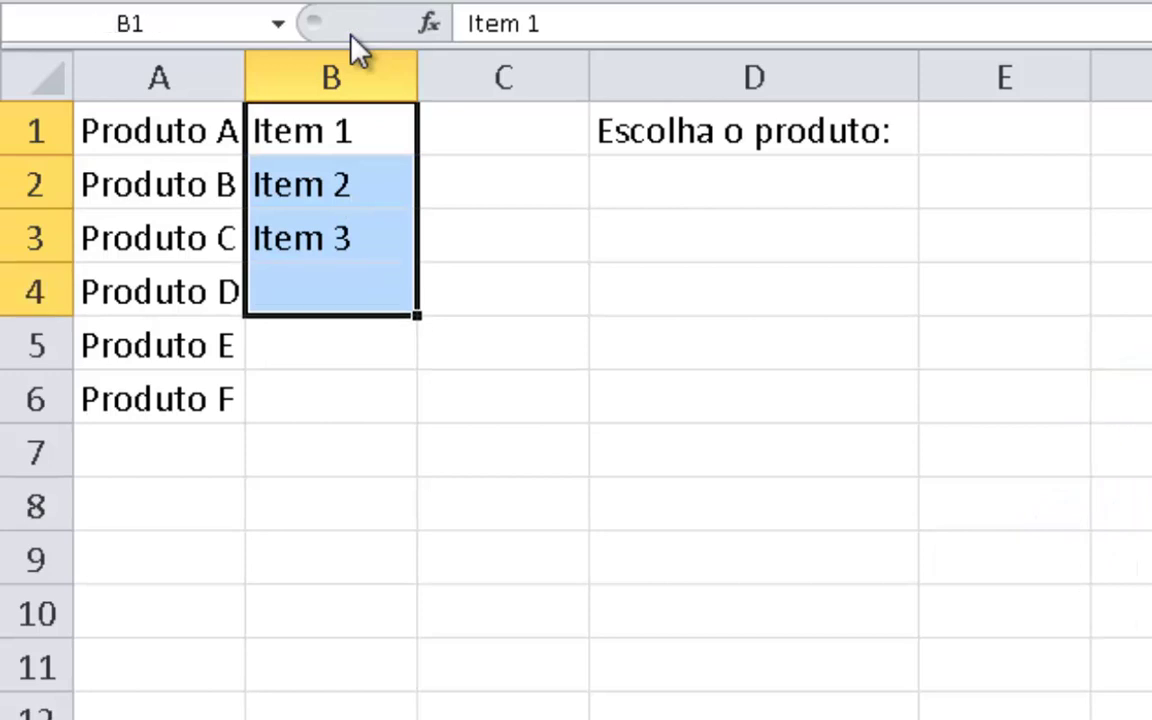
key("ctrl+c")
key("Down")
key("ctrl+v")
key("Up")
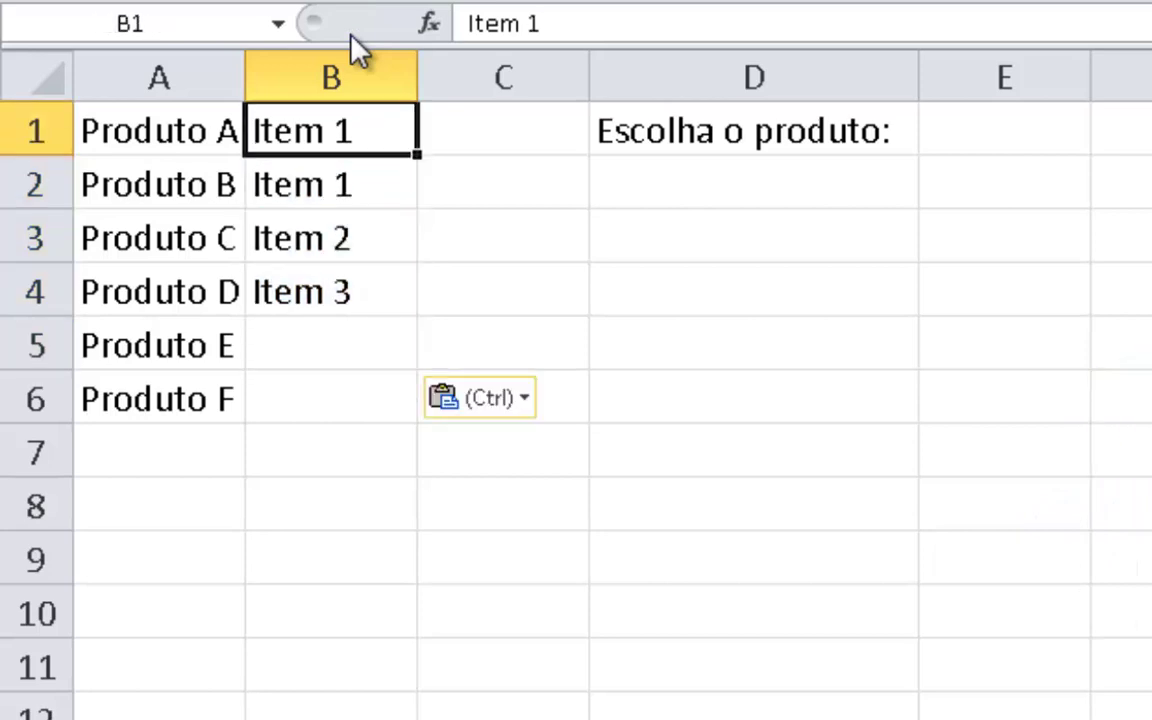
Enter the header ITENS ESTOQUE in B1 and autofit column B's width.
type("PRO")
key("BackSpace")
key("BackSpace")
key("BackSpace")
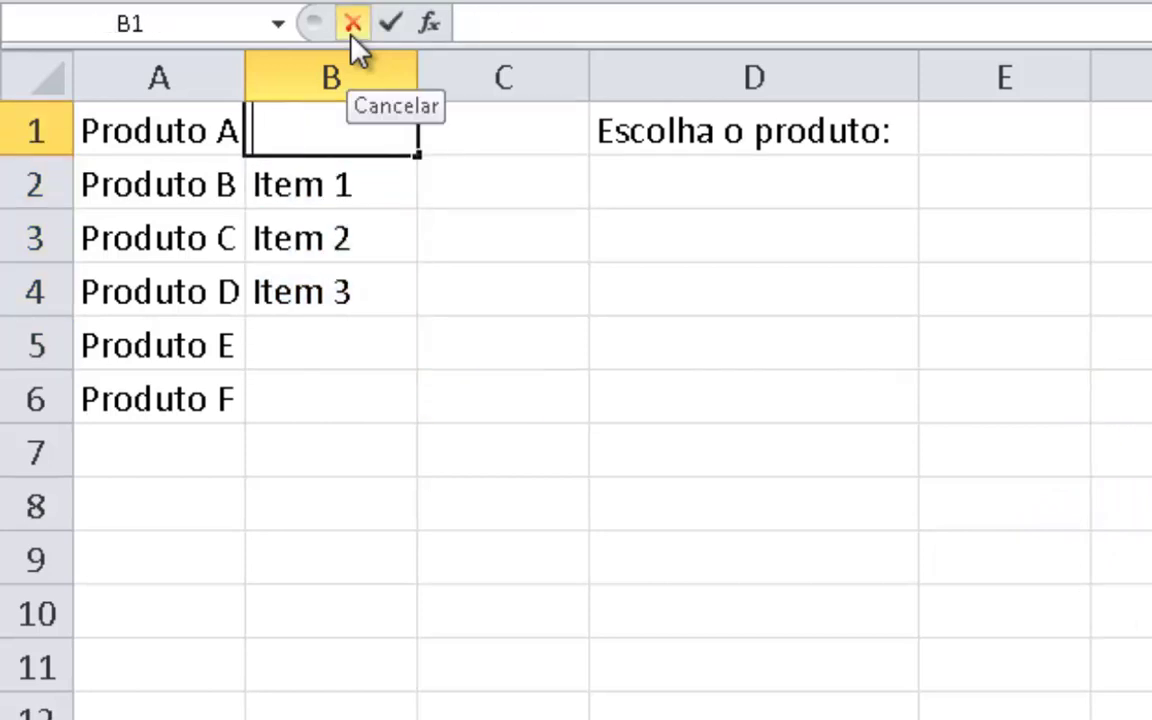
type("iTENS")
key("BackSpace")
key("BackSpace")
key("BackSpace")
key("BackSpace")
key("BackSpace")
type("ITEN")
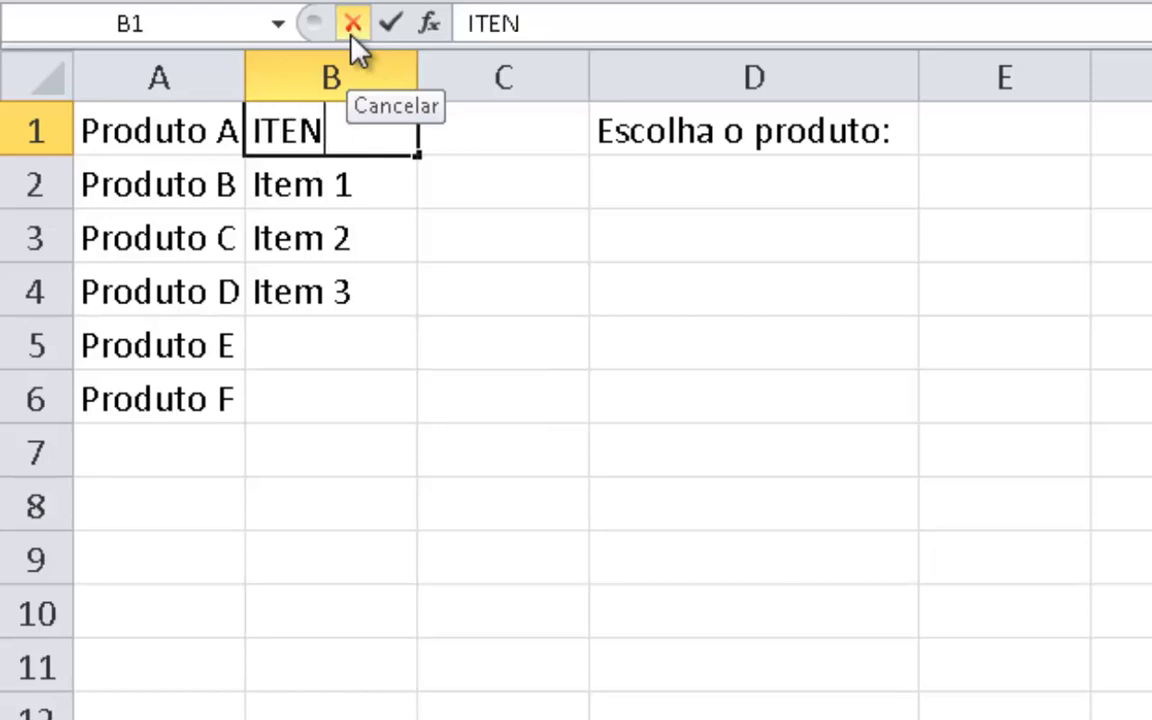
type("S ESTOQ")
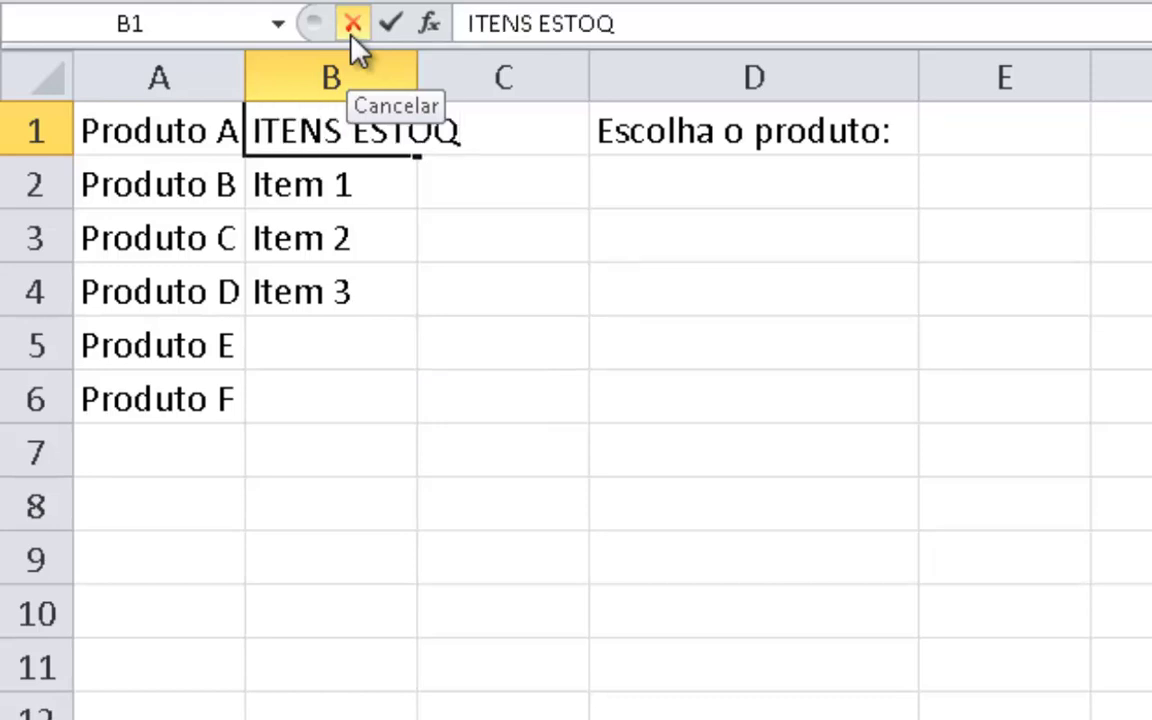
type("UE")
key("Return")
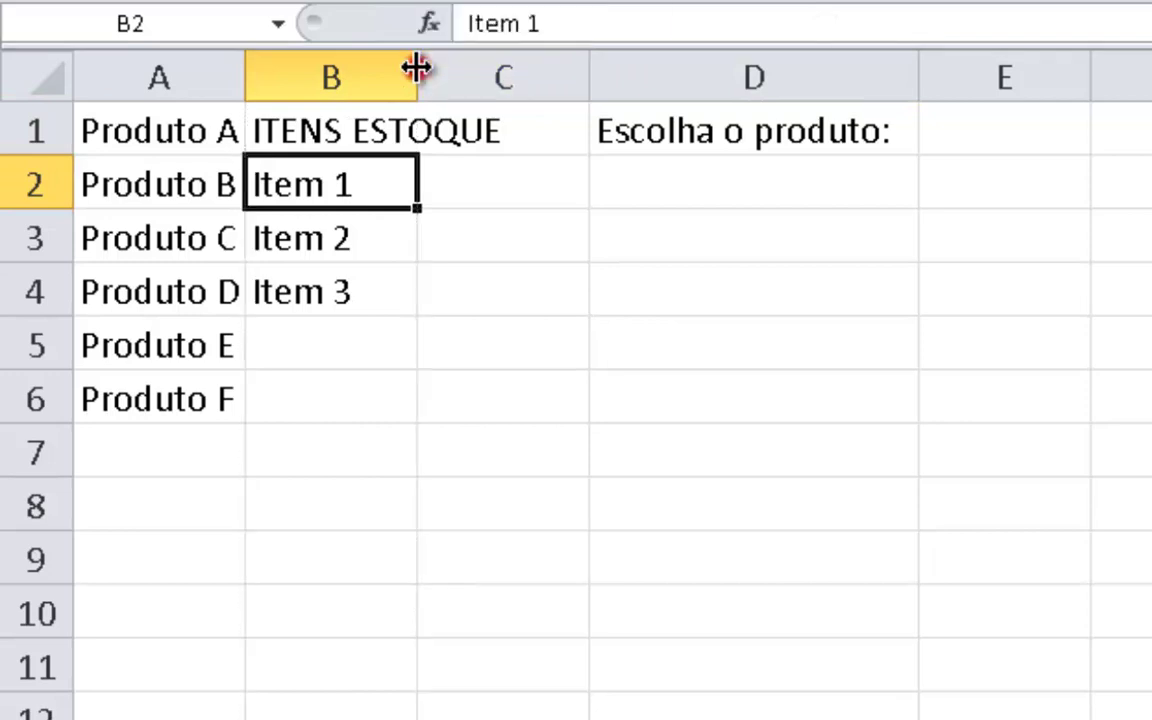
double_click(417, 69)
left_click(1110, 203)
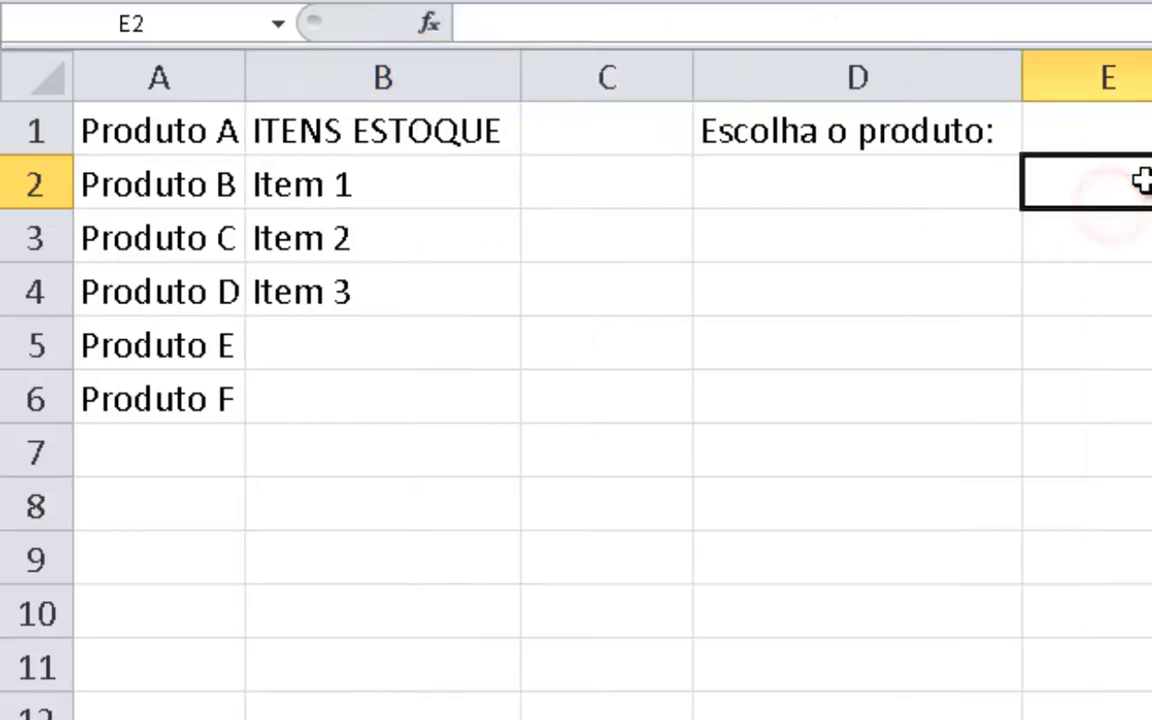
left_click(370, 110)
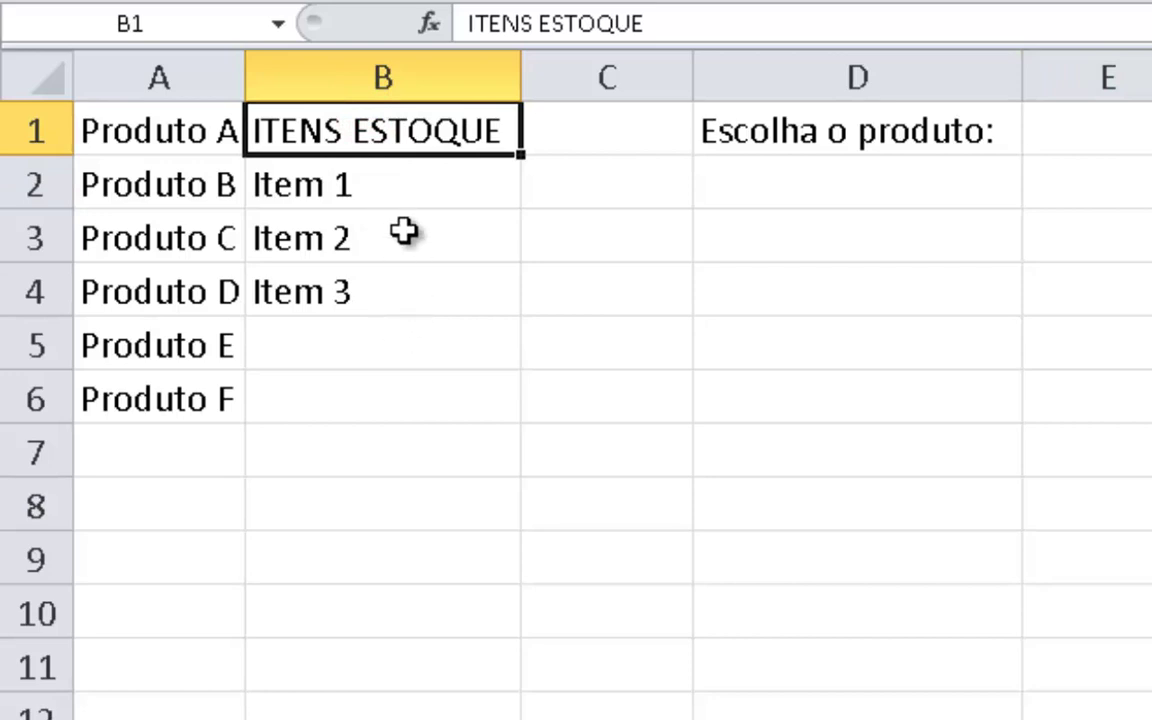
Add the label 'Itens em estoque:' in D2, beneath 'Escolha o produto:'.
left_click(908, 199)
type("I")
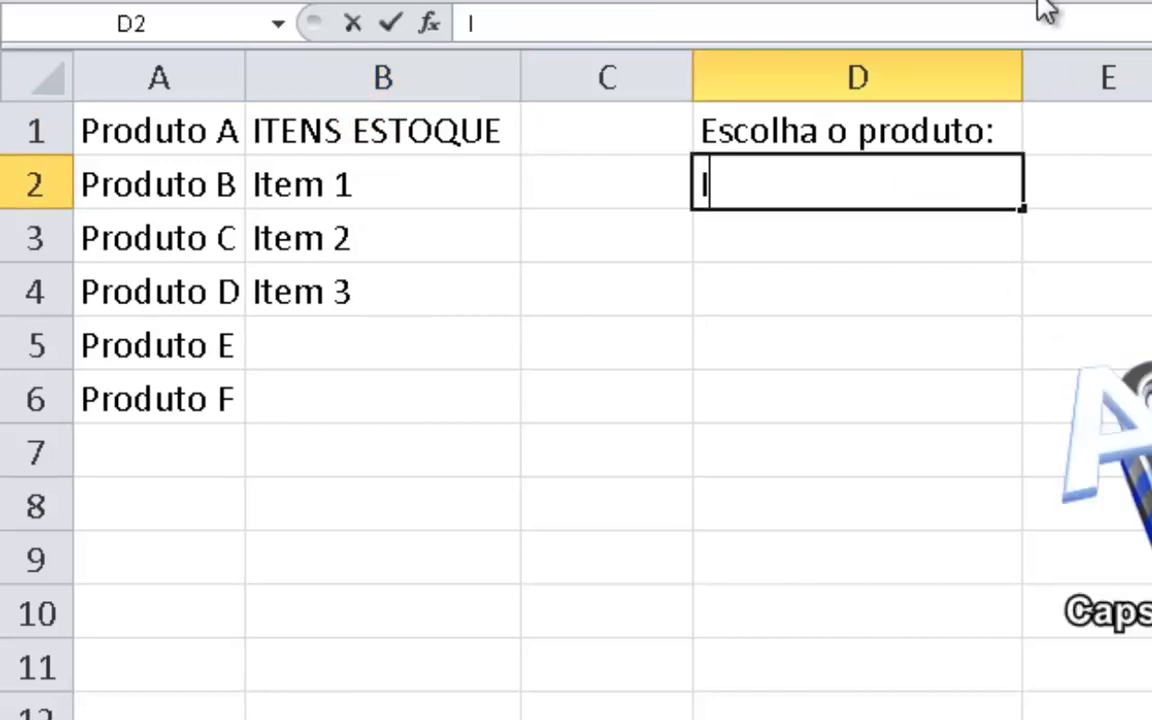
type("tens em estoq")
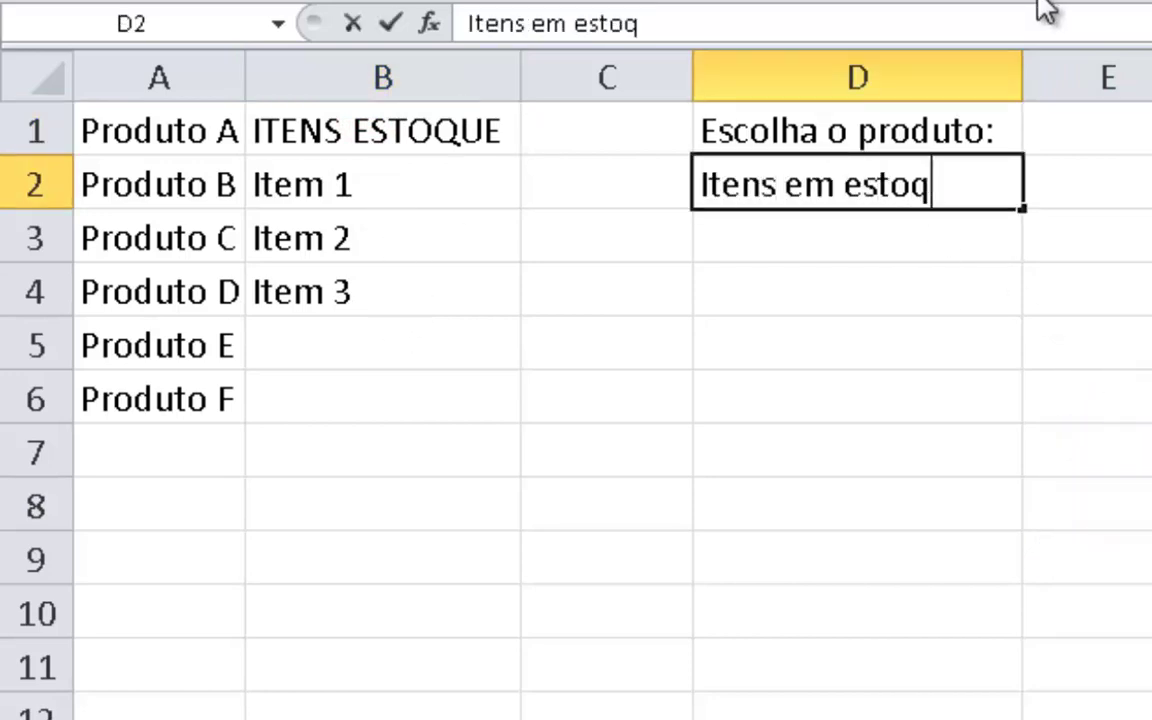
type("ue:")
key("Return")
key("Right")
key("Up")
key("Up")
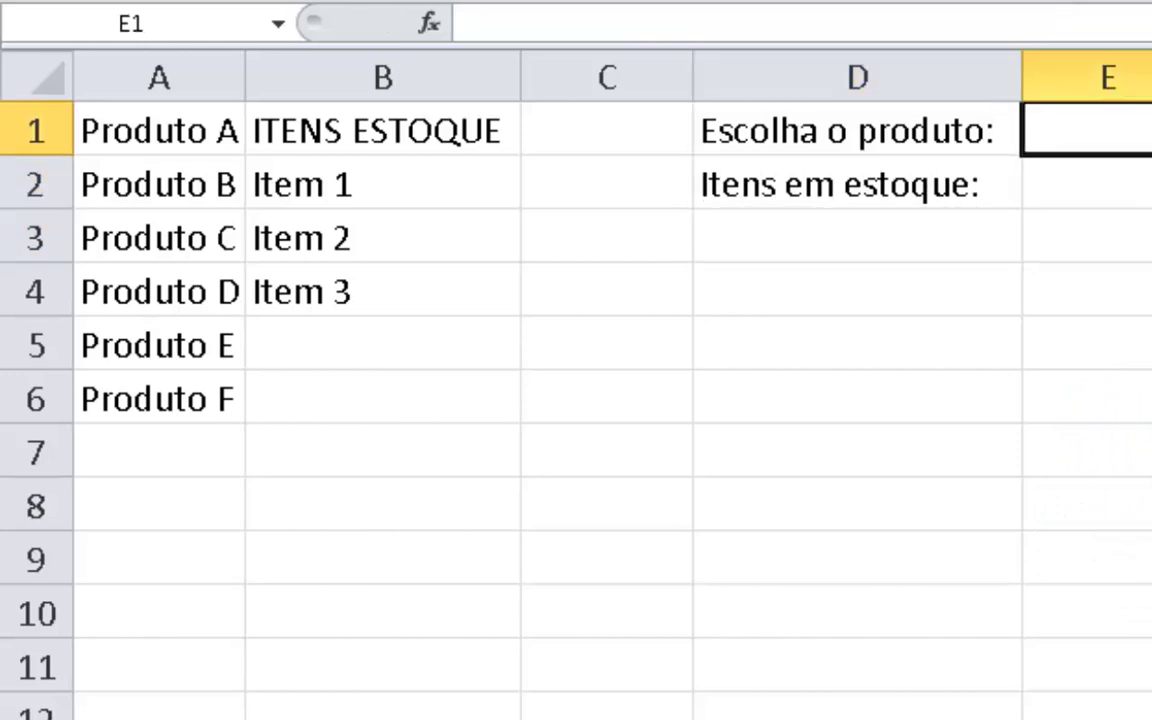
left_click(1064, 185)
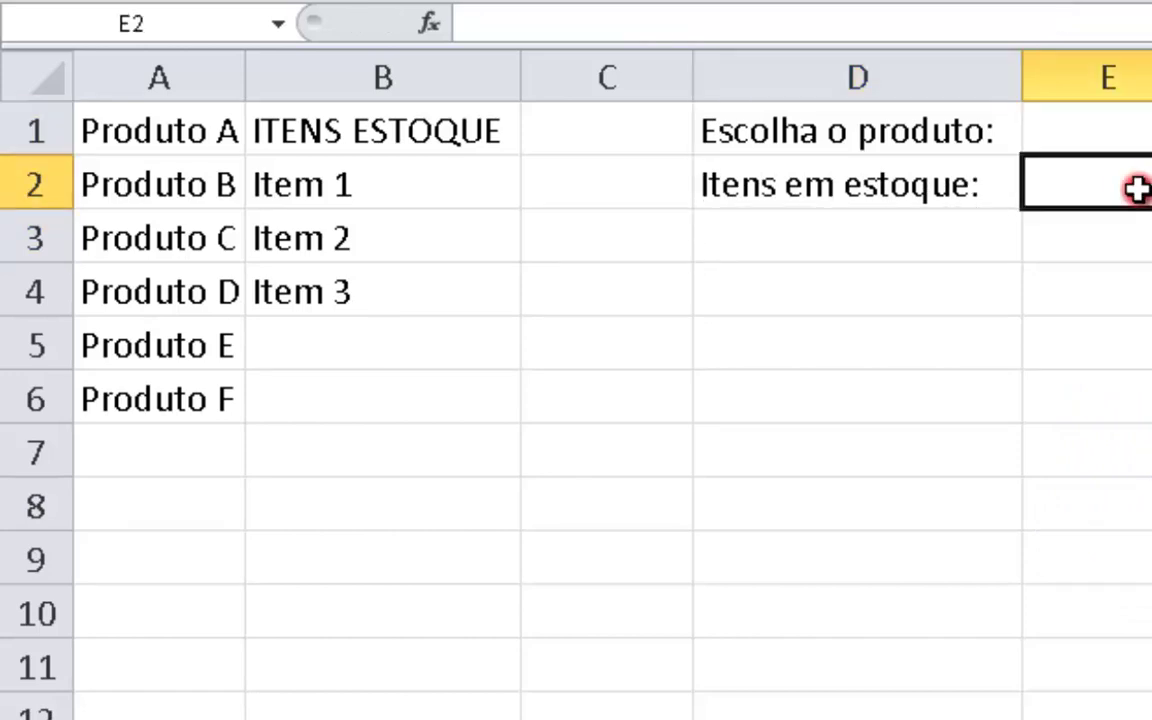
left_click(398, 84)
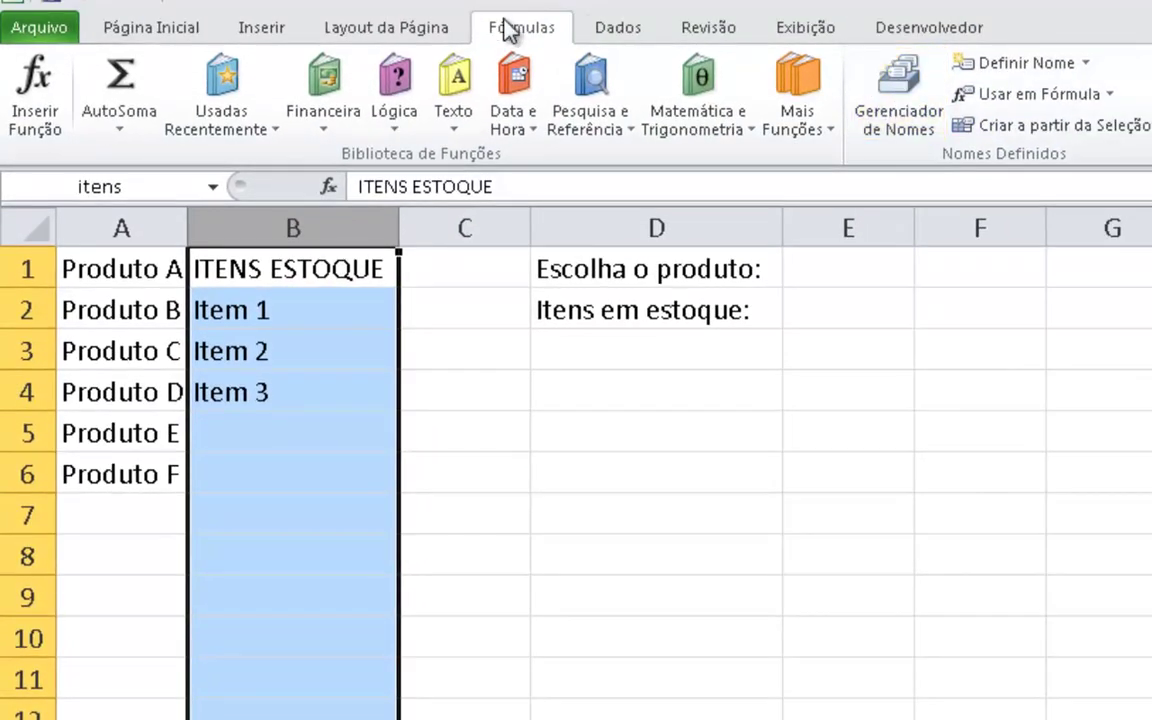
Redefine itens as =DESLOC(Plan1!$B$2;0;0;CONT.VALORES(Plan1!$B:$B);1) in the Name Manager.
left_click(898, 95)
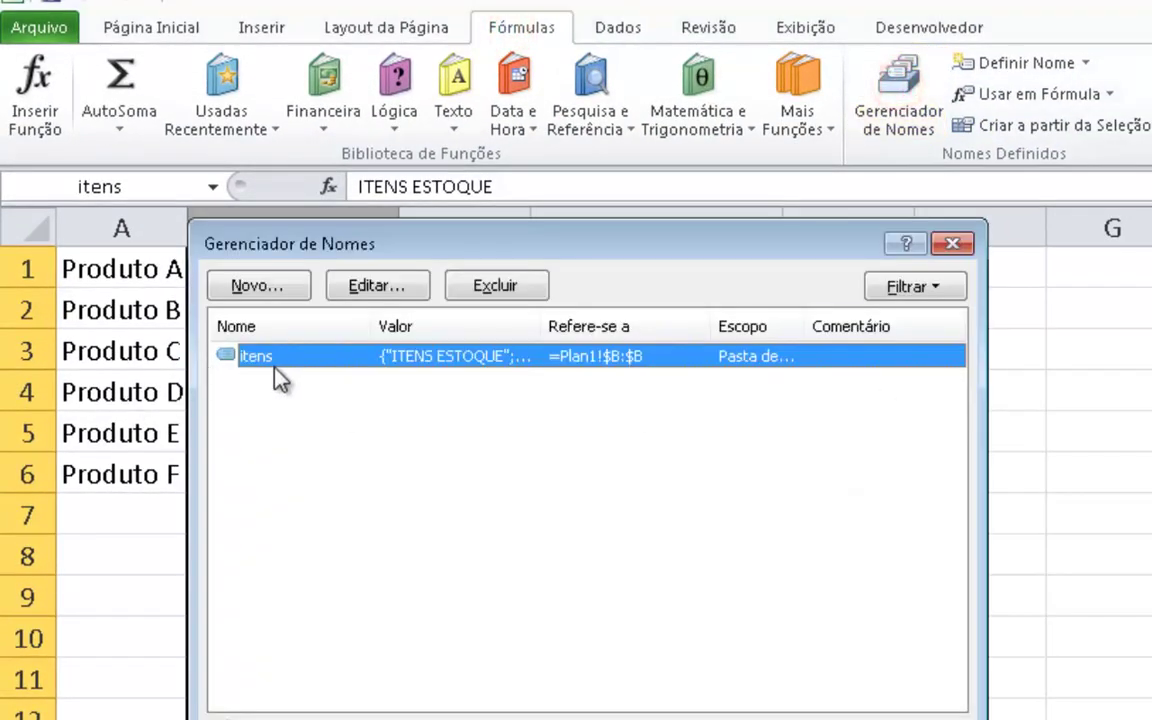
left_click(372, 287)
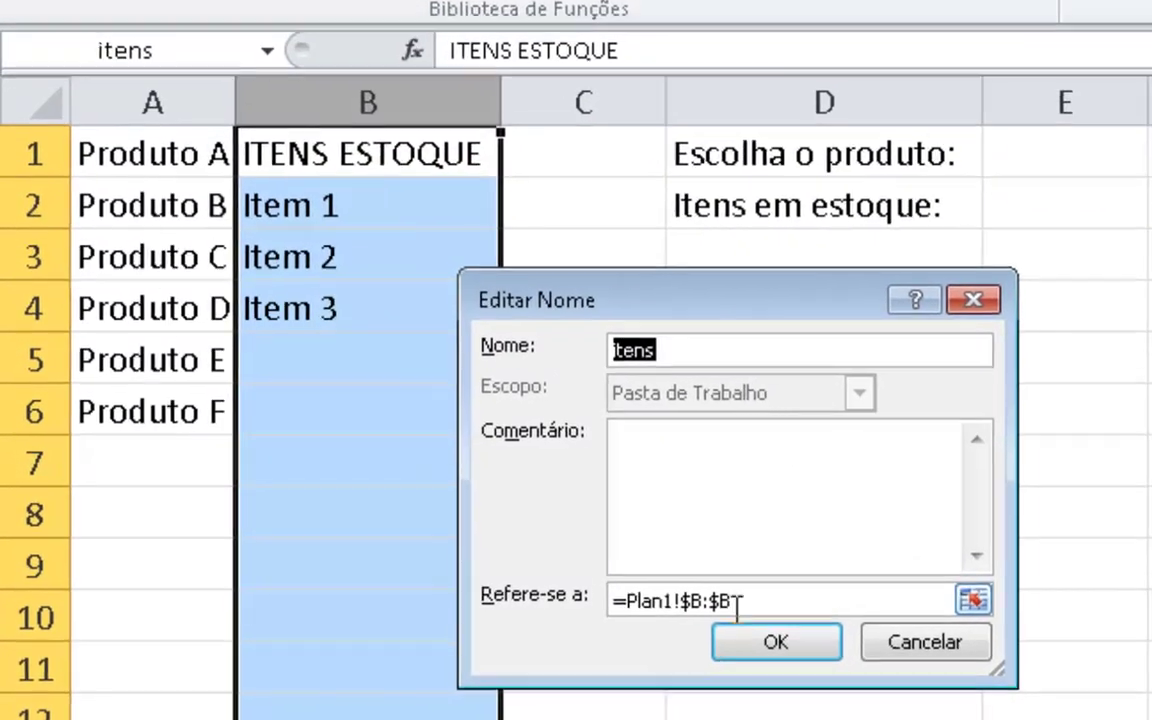
left_click_drag(742, 600, 612, 600)
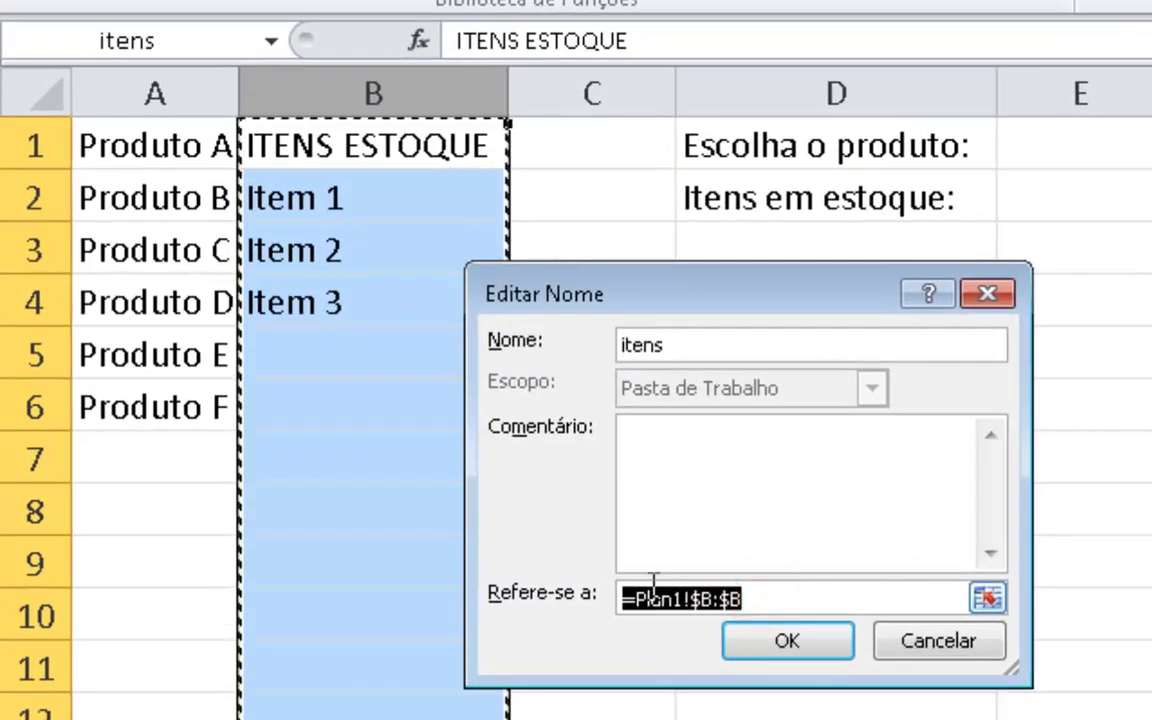
type("=desclo")
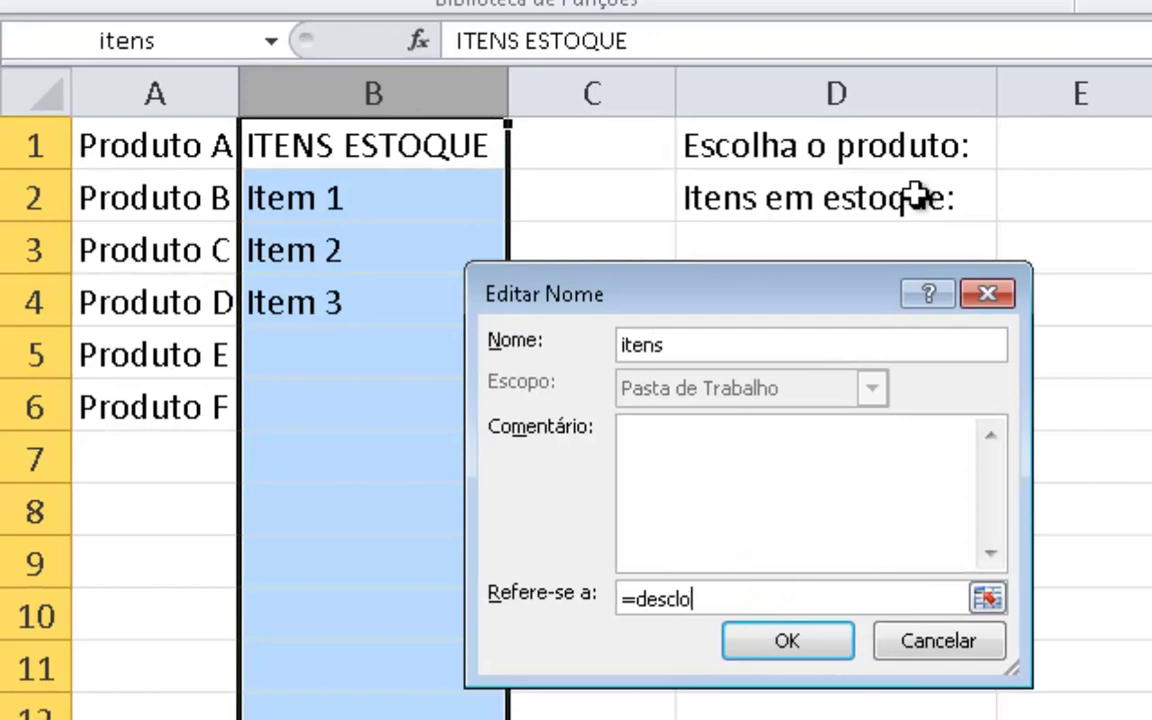
key("BackSpace")
key("BackSpace")
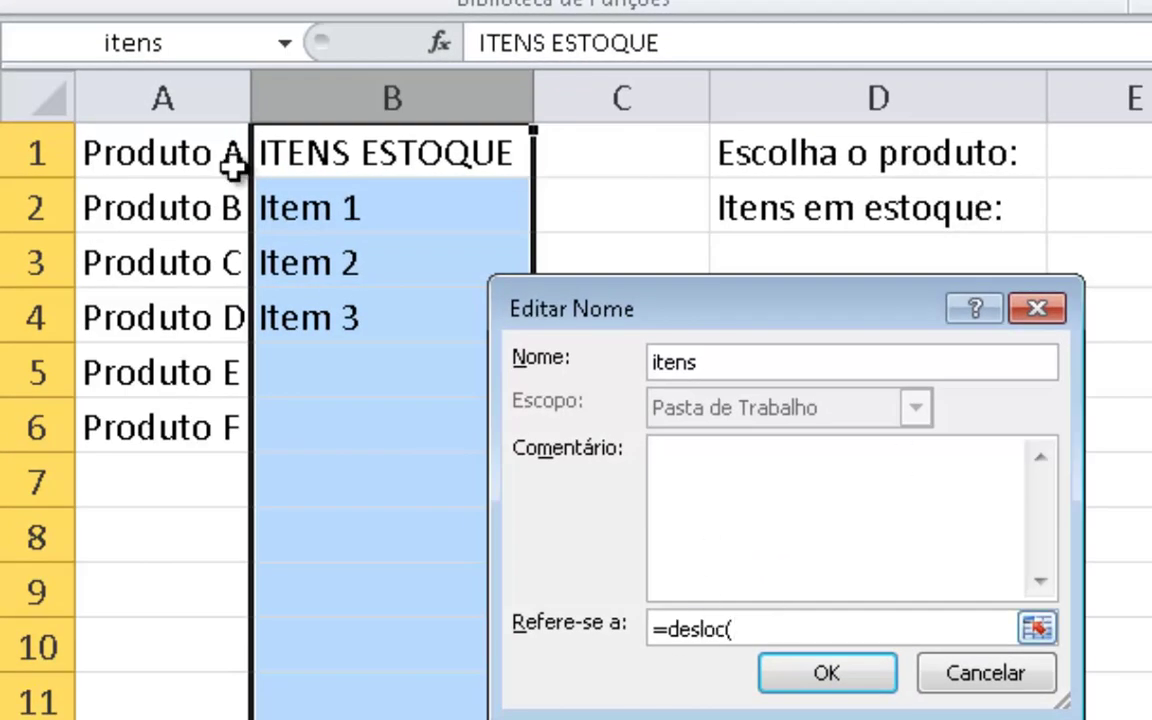
left_click(372, 197)
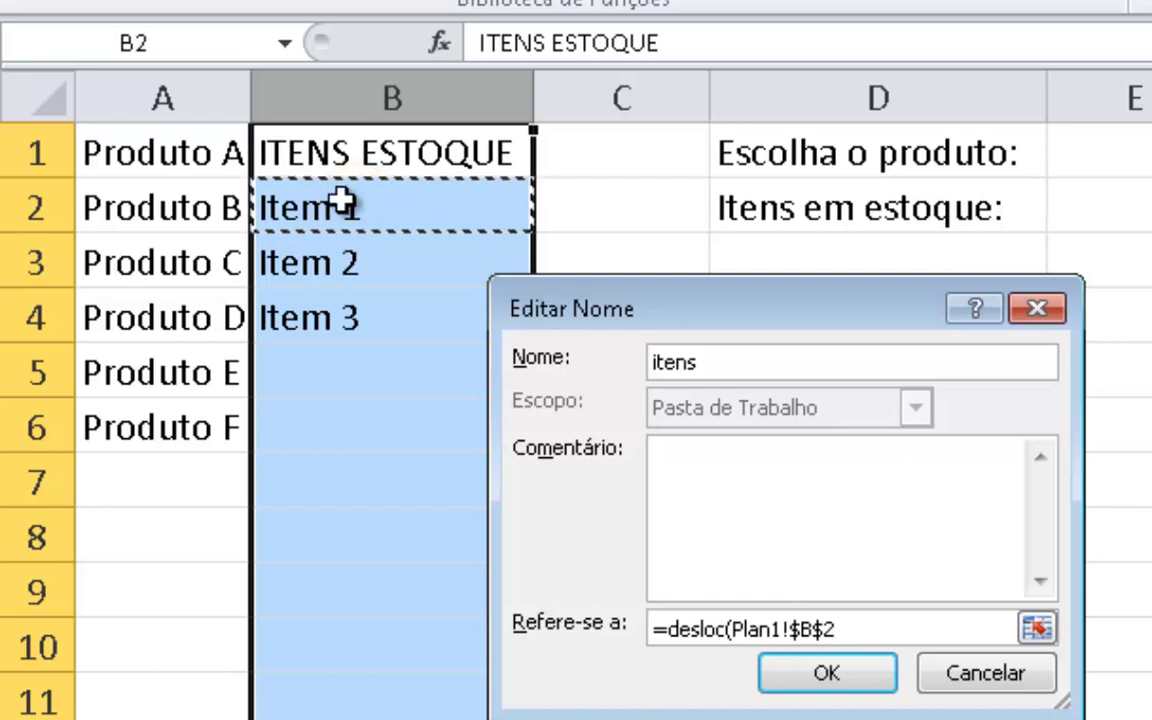
type(";0;0;cont.valores(")
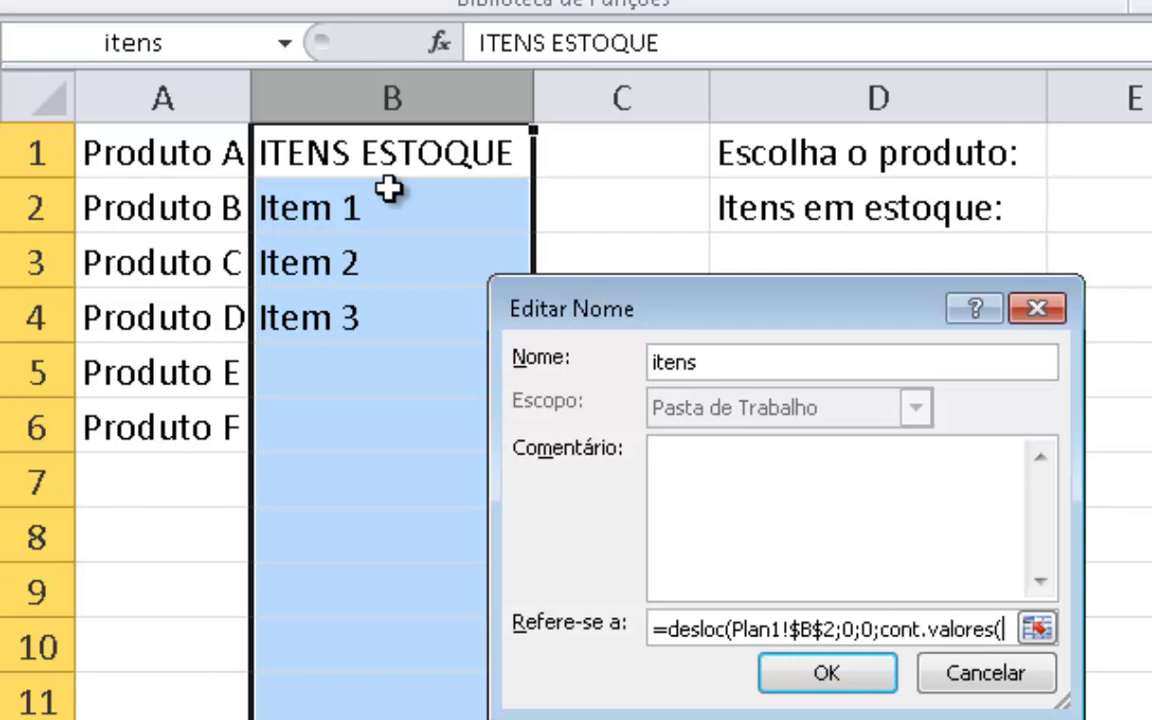
left_click(442, 103)
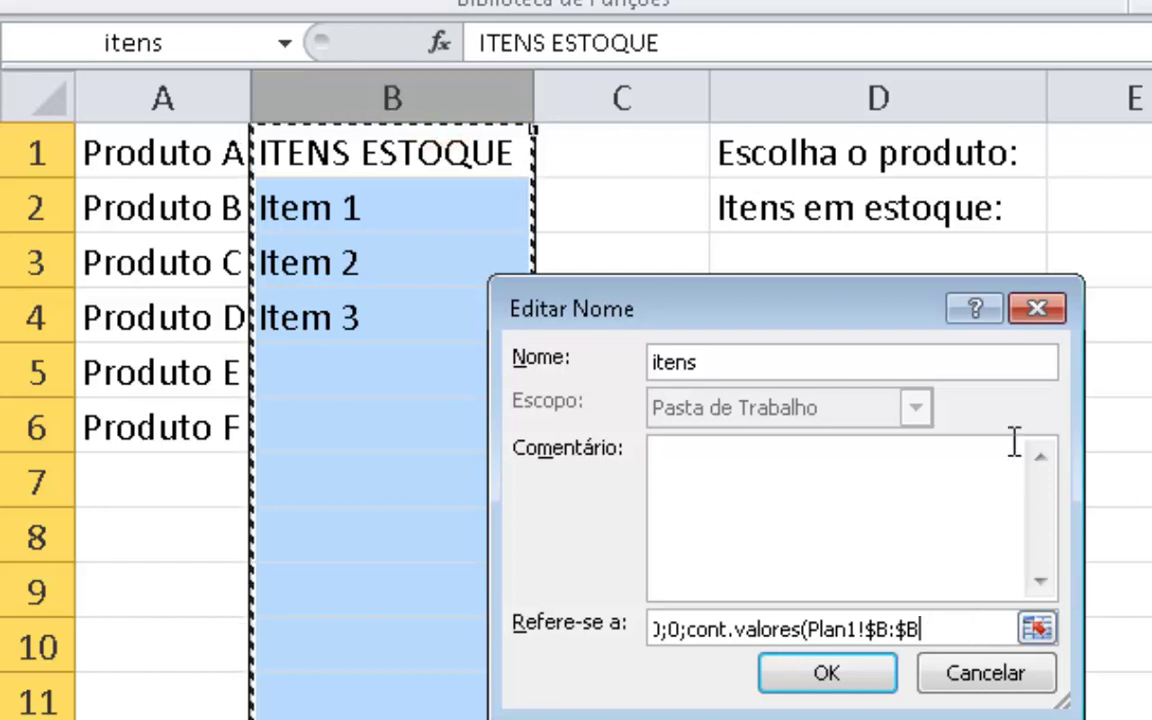
type(");1)")
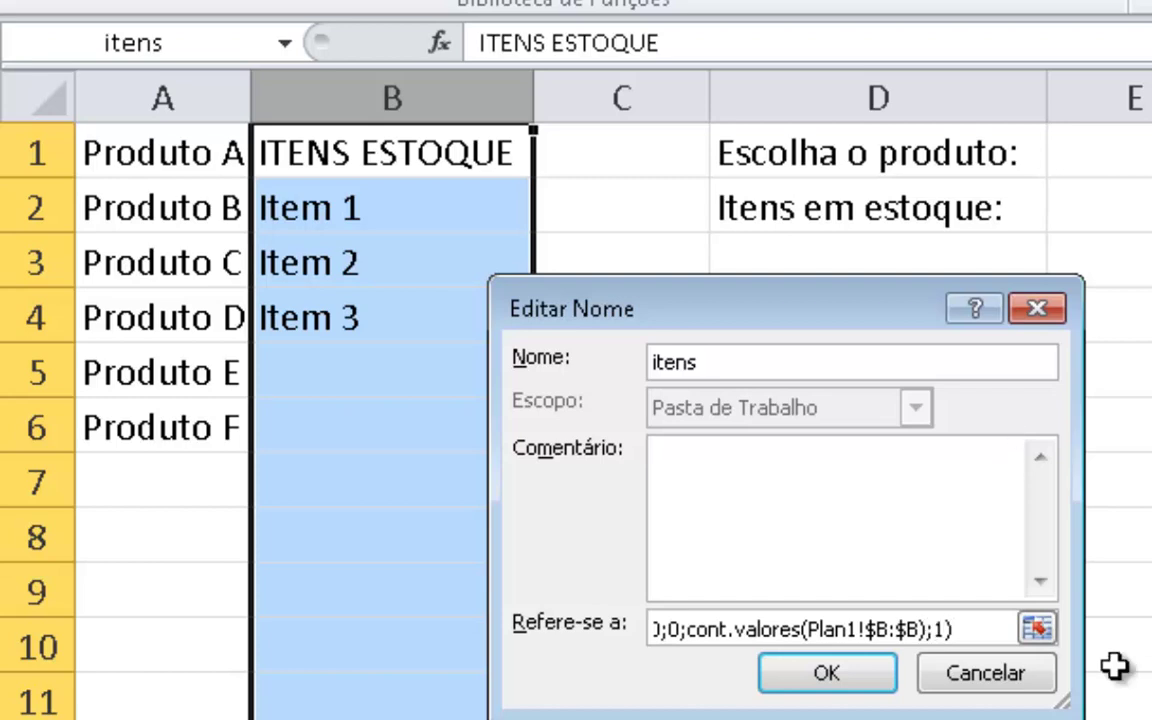
double_click(943, 628)
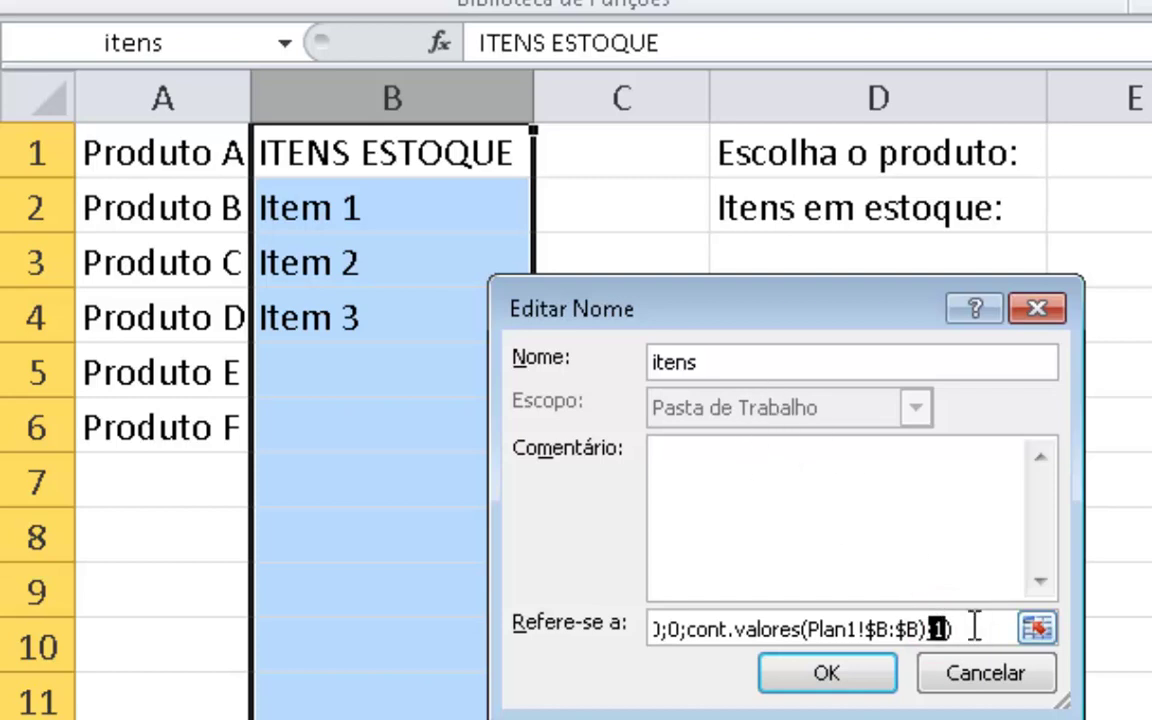
left_click(836, 672)
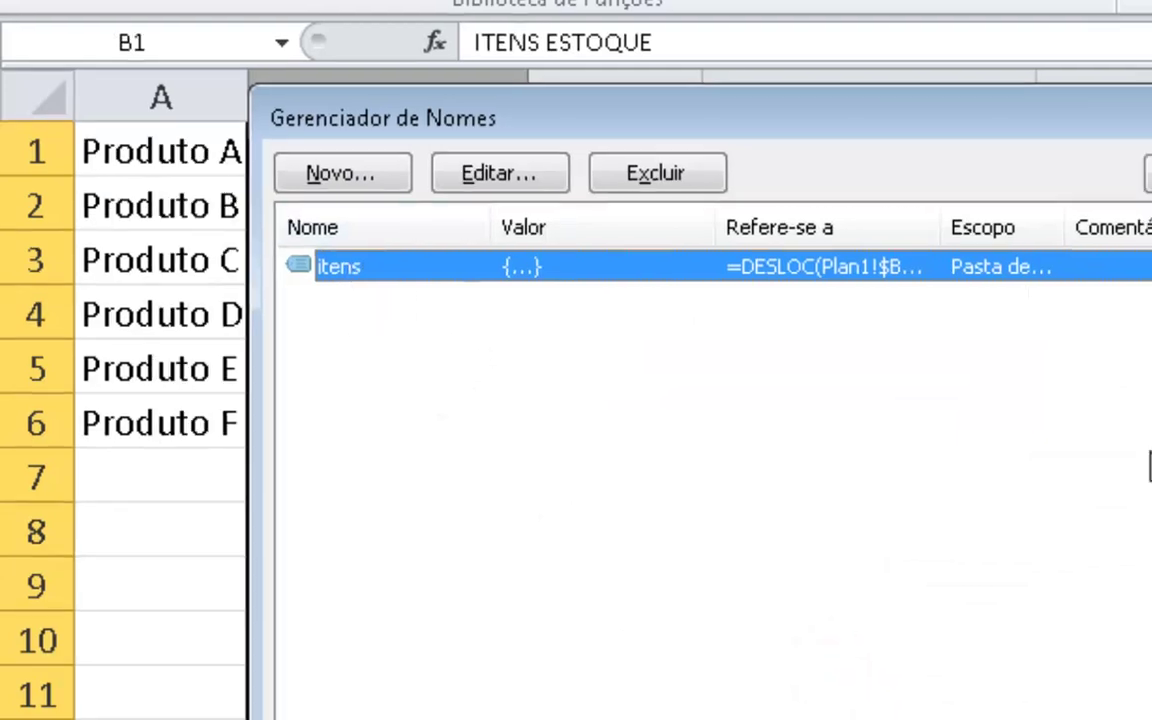
left_click(1050, 715)
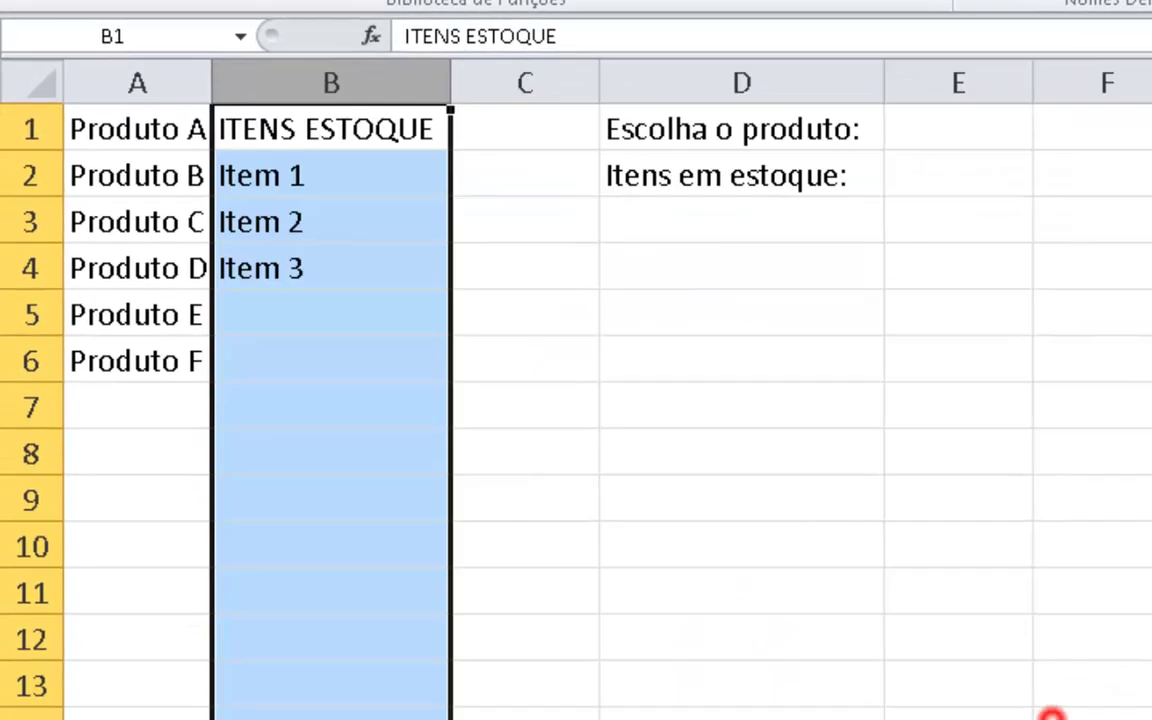
Open Data Validation for E2 and set Allow to Lista.
left_click(967, 162)
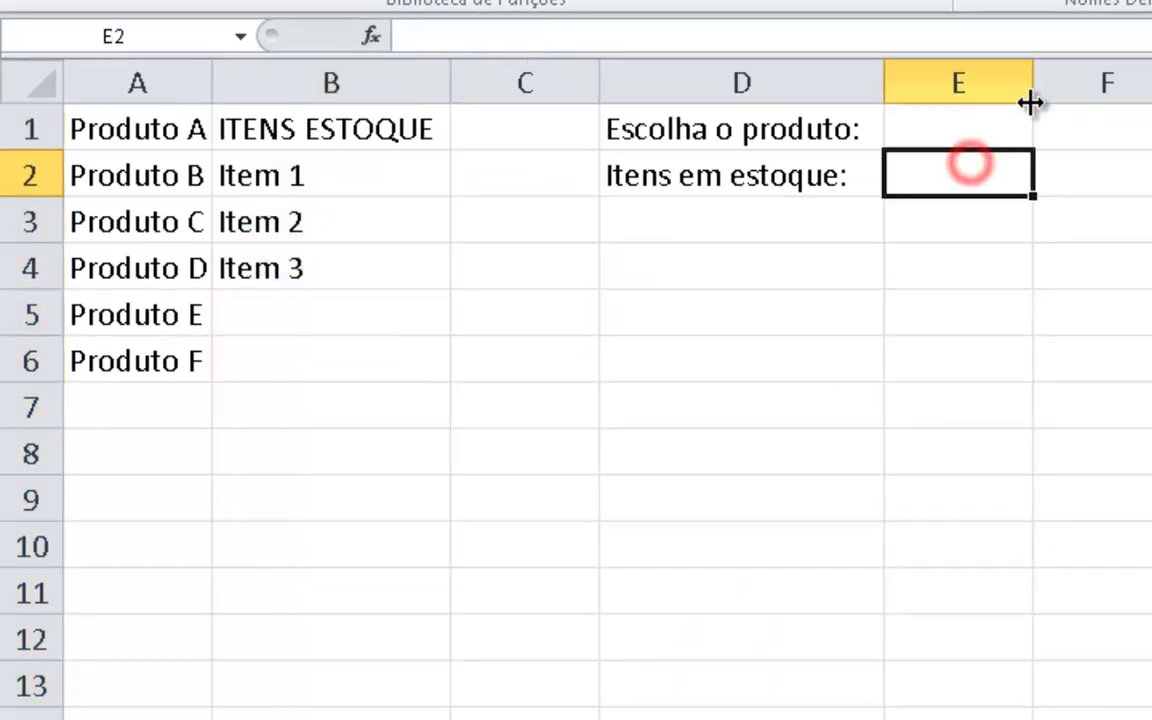
left_click(962, 170)
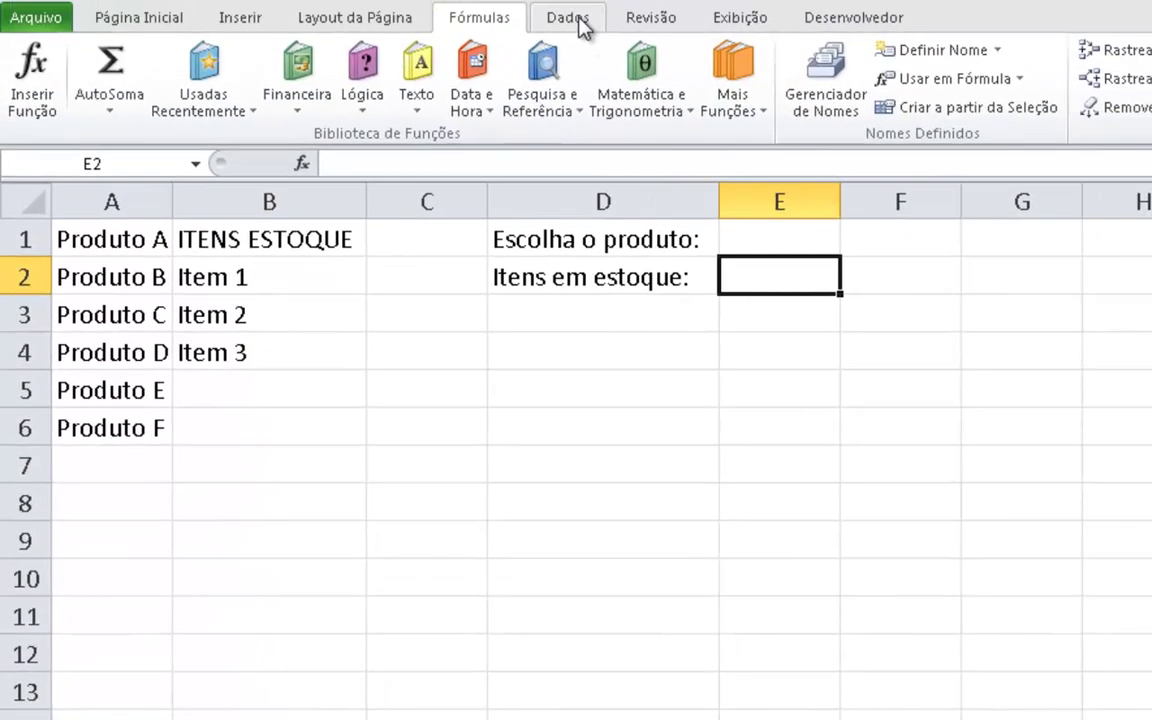
left_click(567, 17)
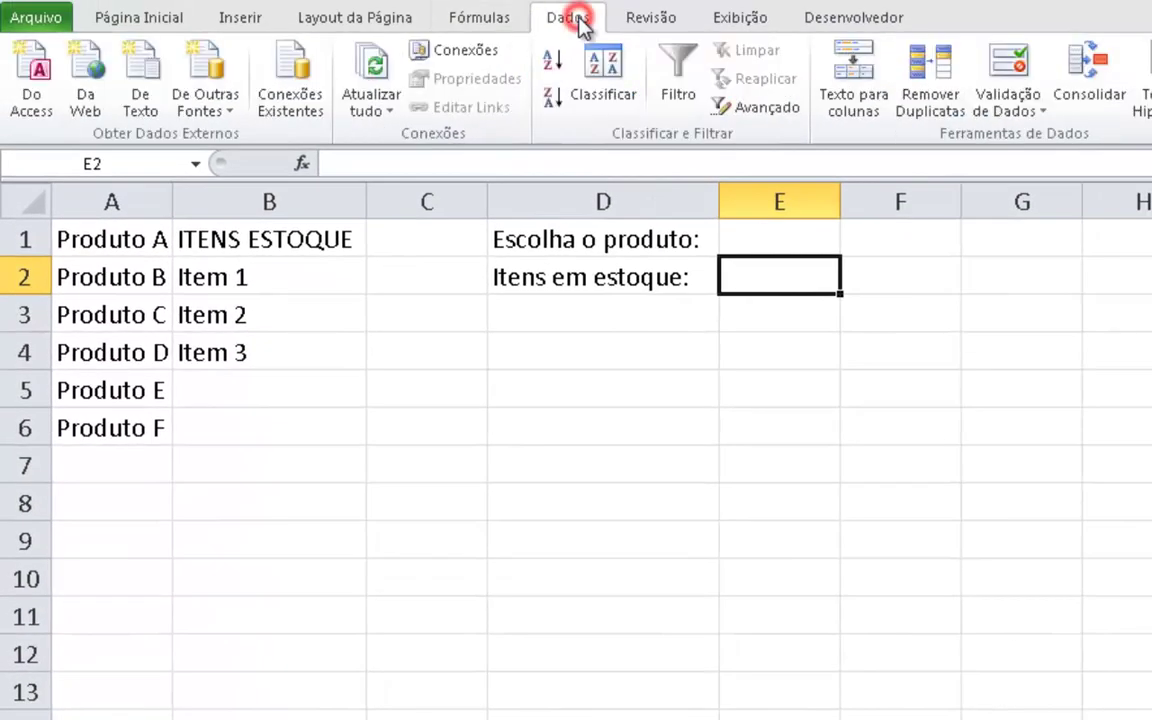
left_click(990, 100)
left_click(330, 414)
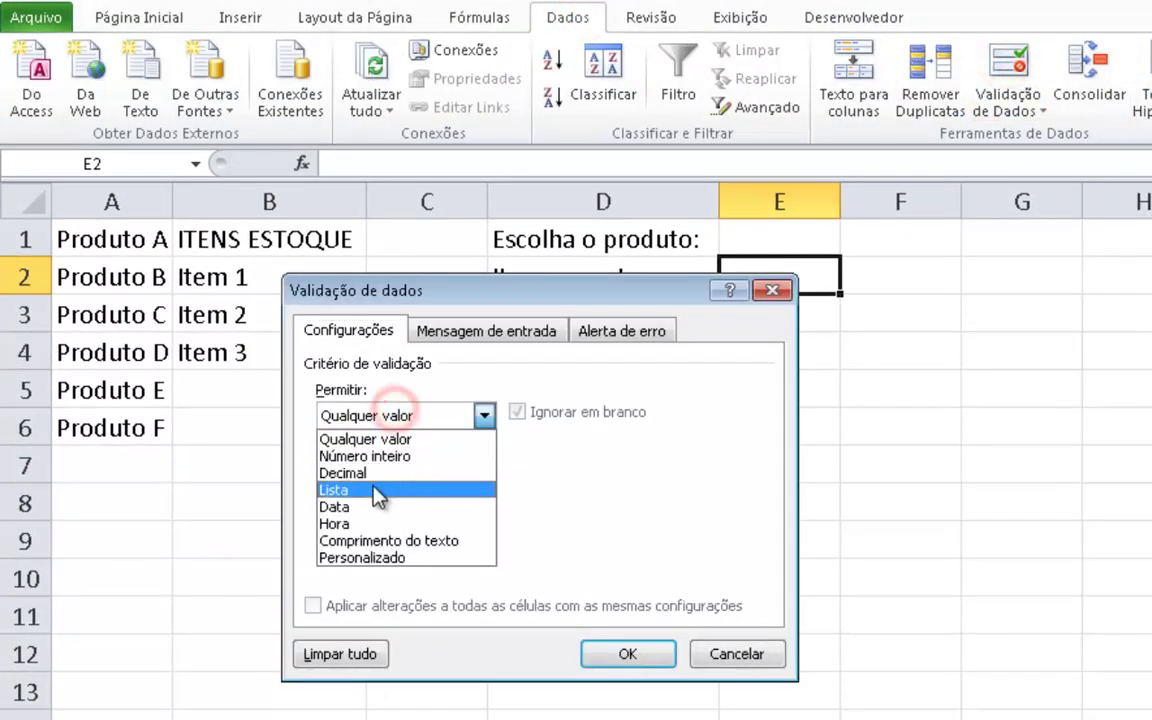
left_click(375, 487)
Paste the name itens as the list source with F3 and confirm the validation.
left_click(422, 521)
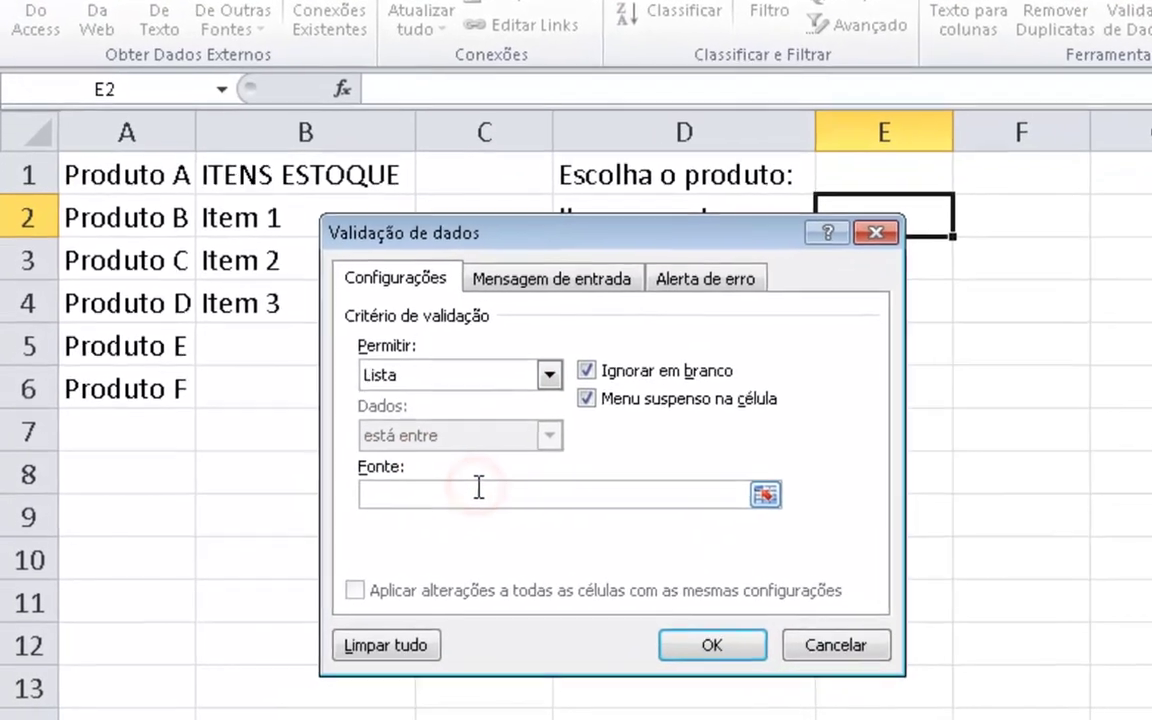
type("=itens")
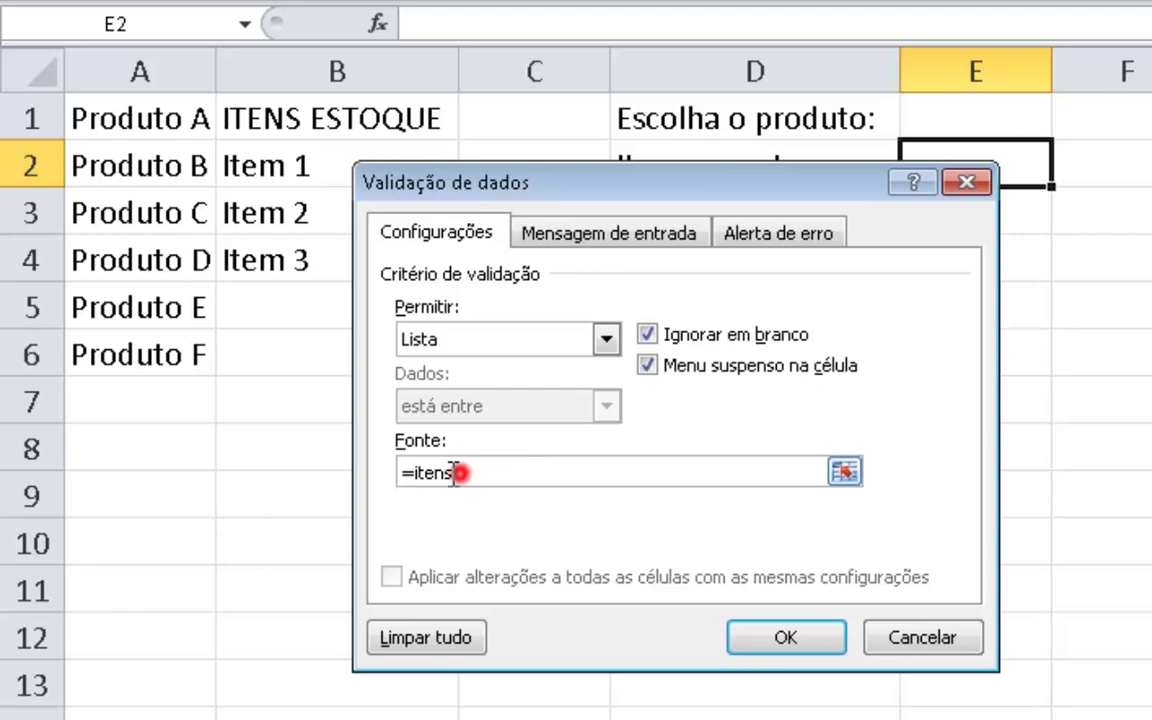
left_click_drag(455, 473, 237, 470)
key("BackSpace")
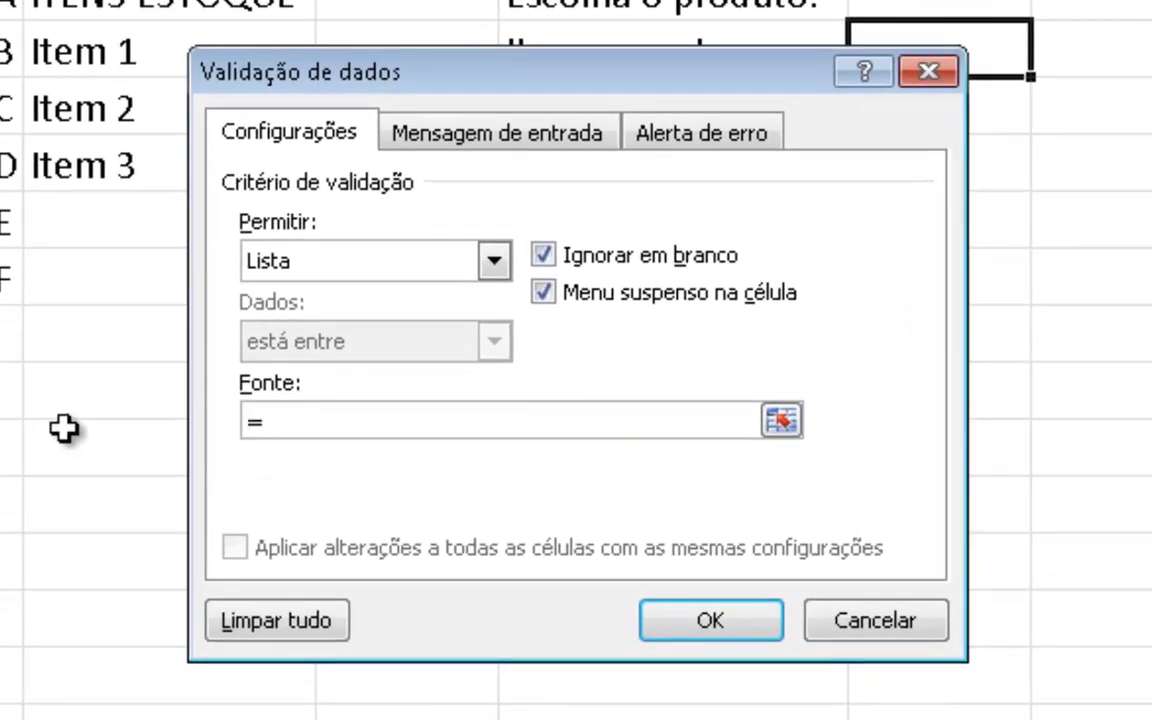
key("F3")
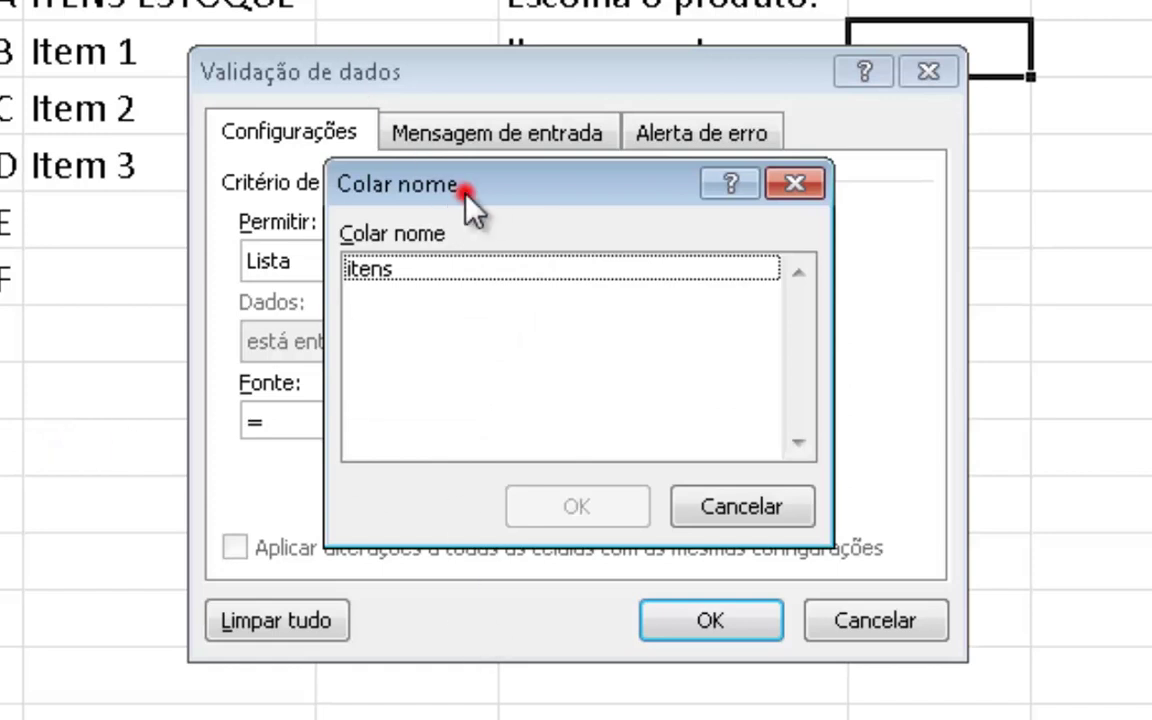
left_click_drag(463, 190, 765, 238)
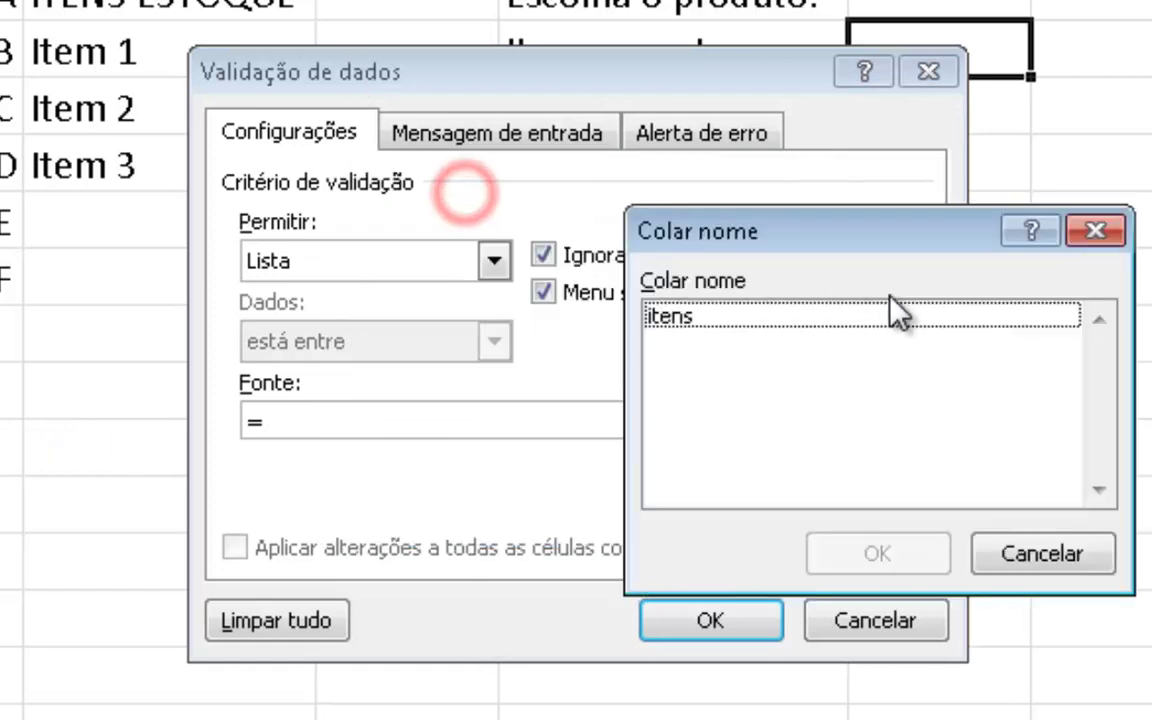
left_click(746, 317)
left_click(905, 550)
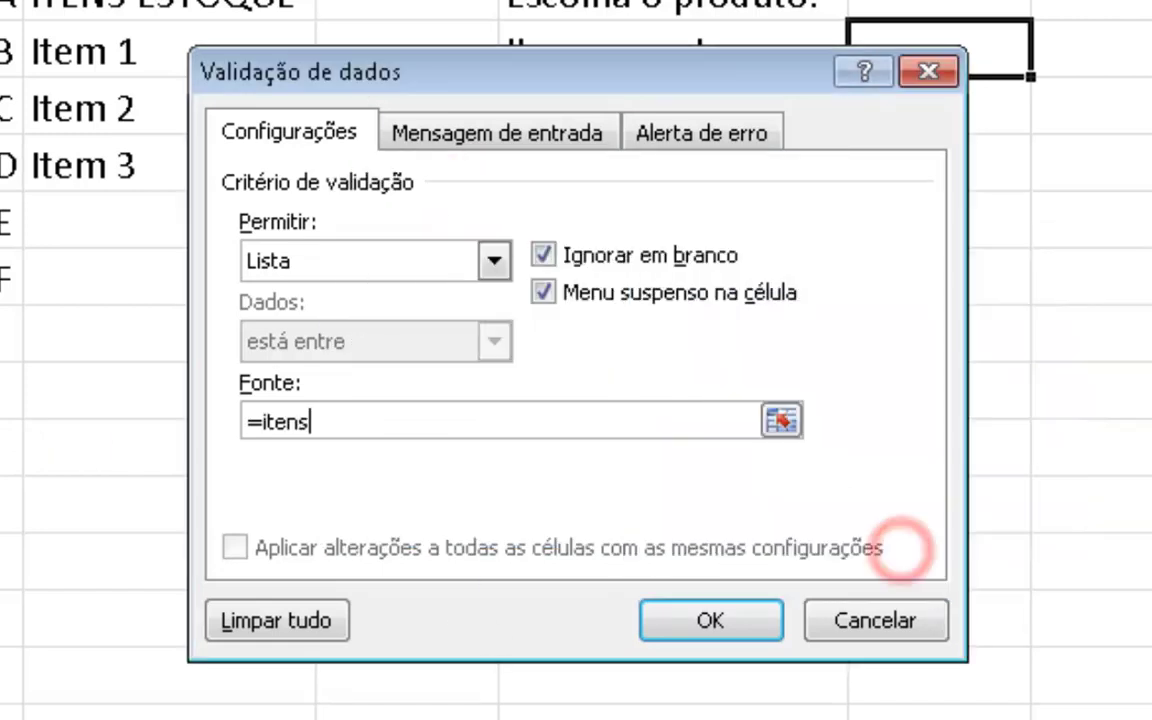
left_click(716, 622)
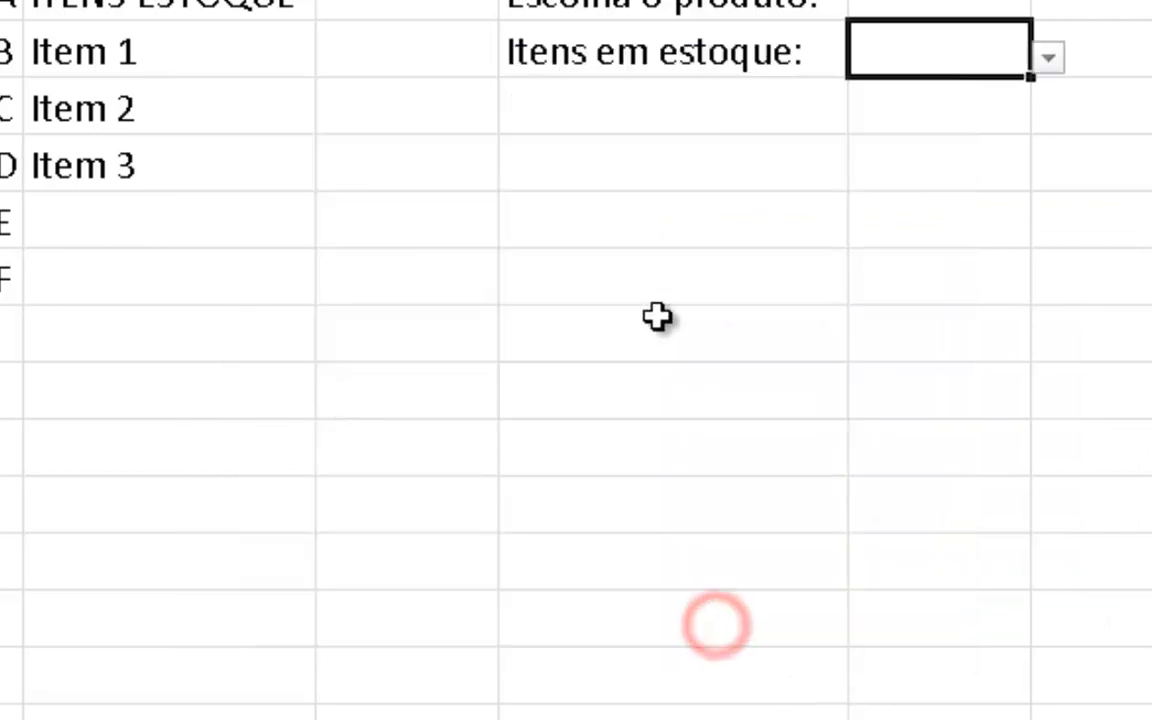
left_click(1048, 60)
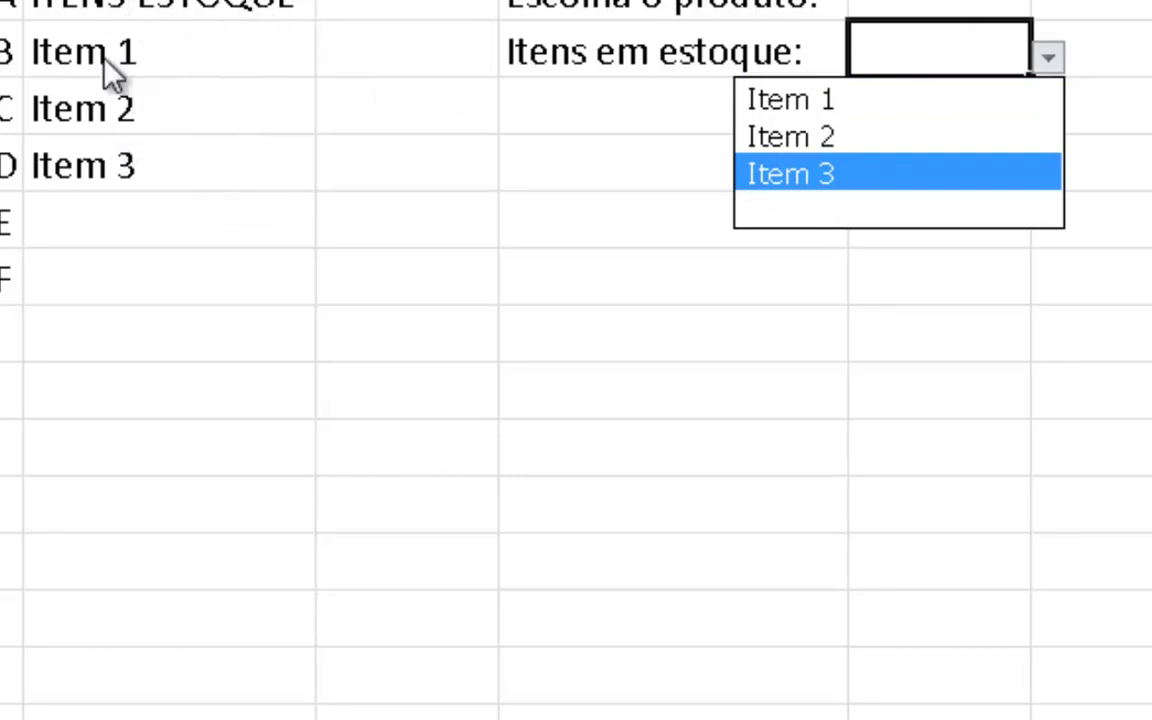
left_click(851, 216)
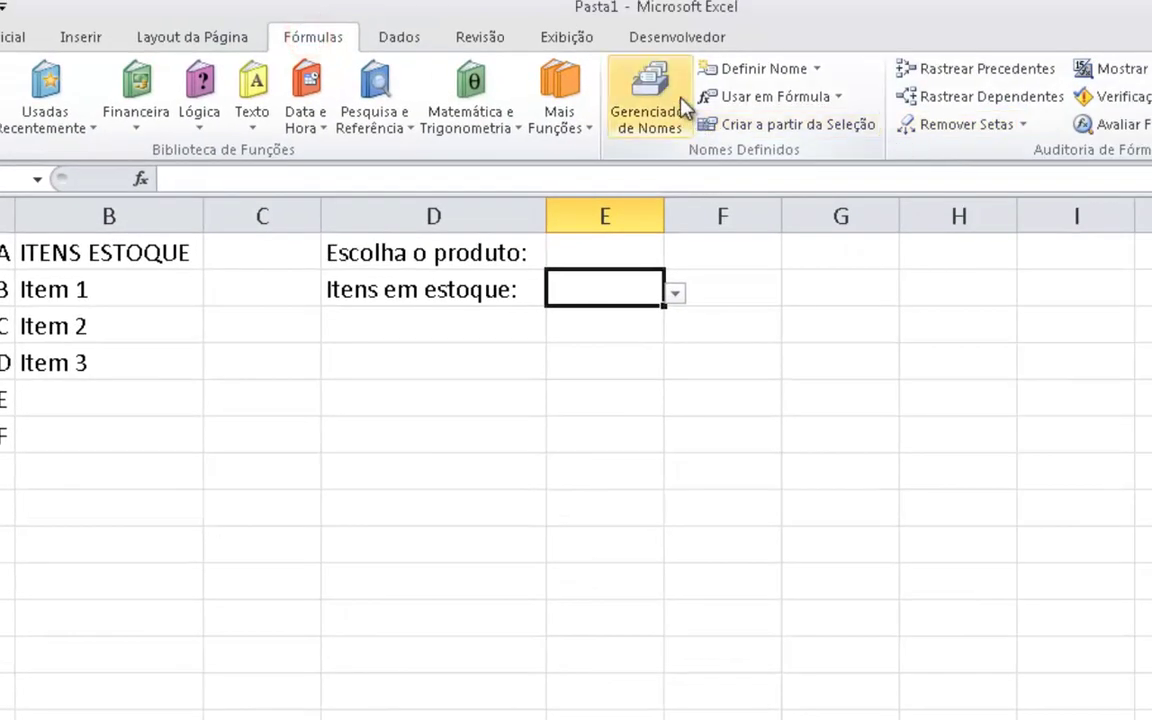
Change the itens formula's count to CONT.VALORES(Plan1!$B:$B)-1 to exclude the header.
left_click(652, 95)
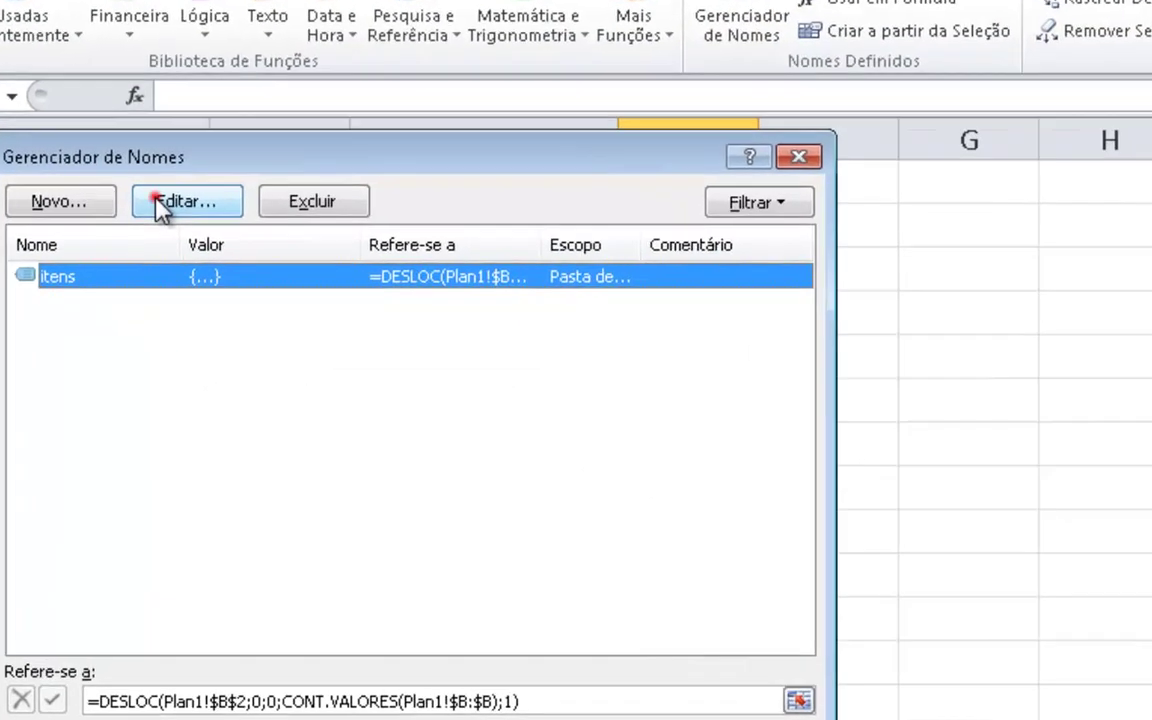
left_click(160, 265)
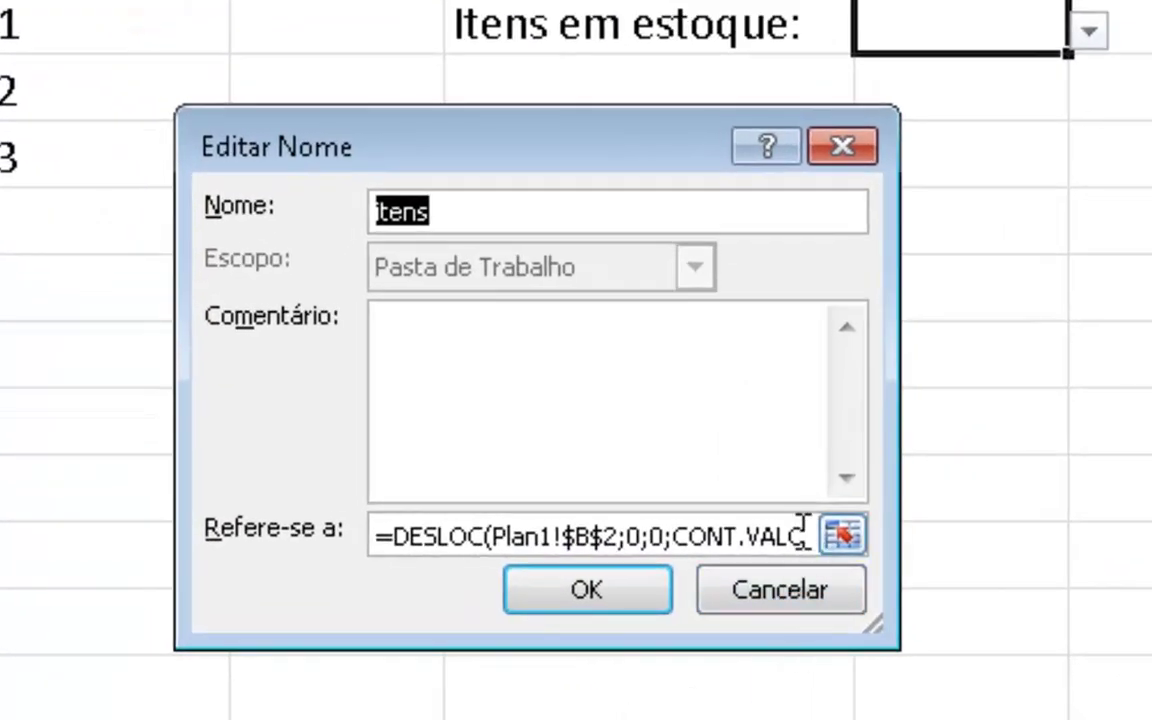
left_click_drag(802, 535, 874, 548)
left_click(545, 540)
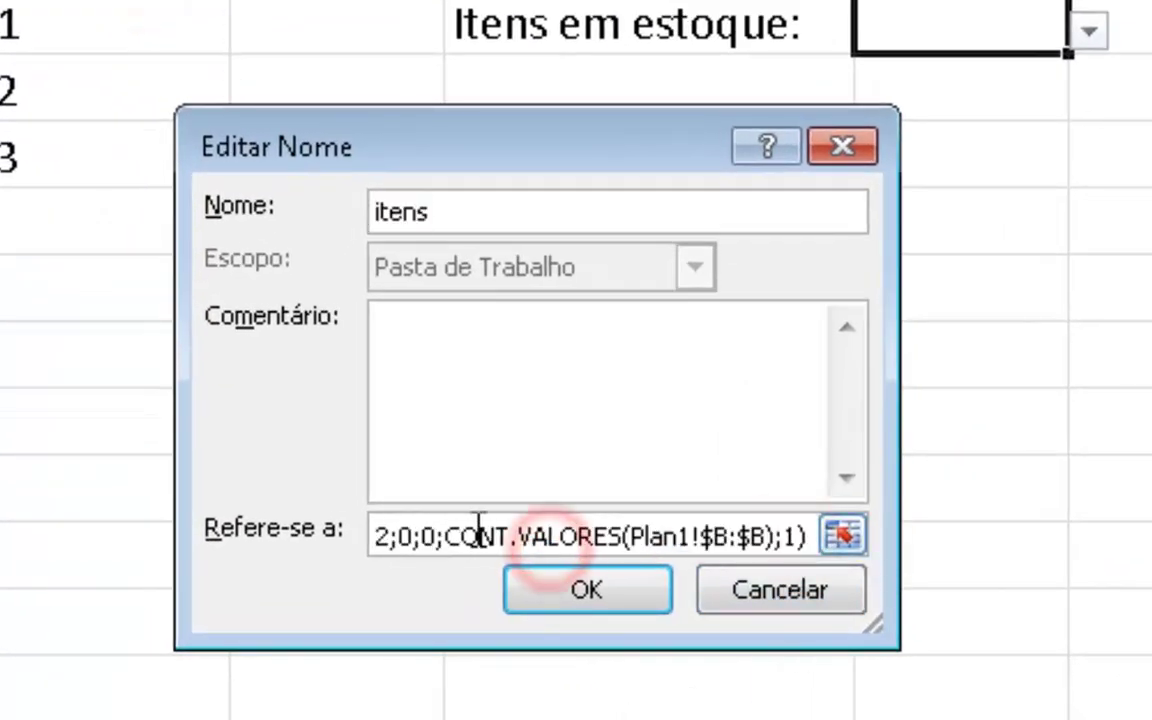
left_click_drag(440, 537, 757, 535)
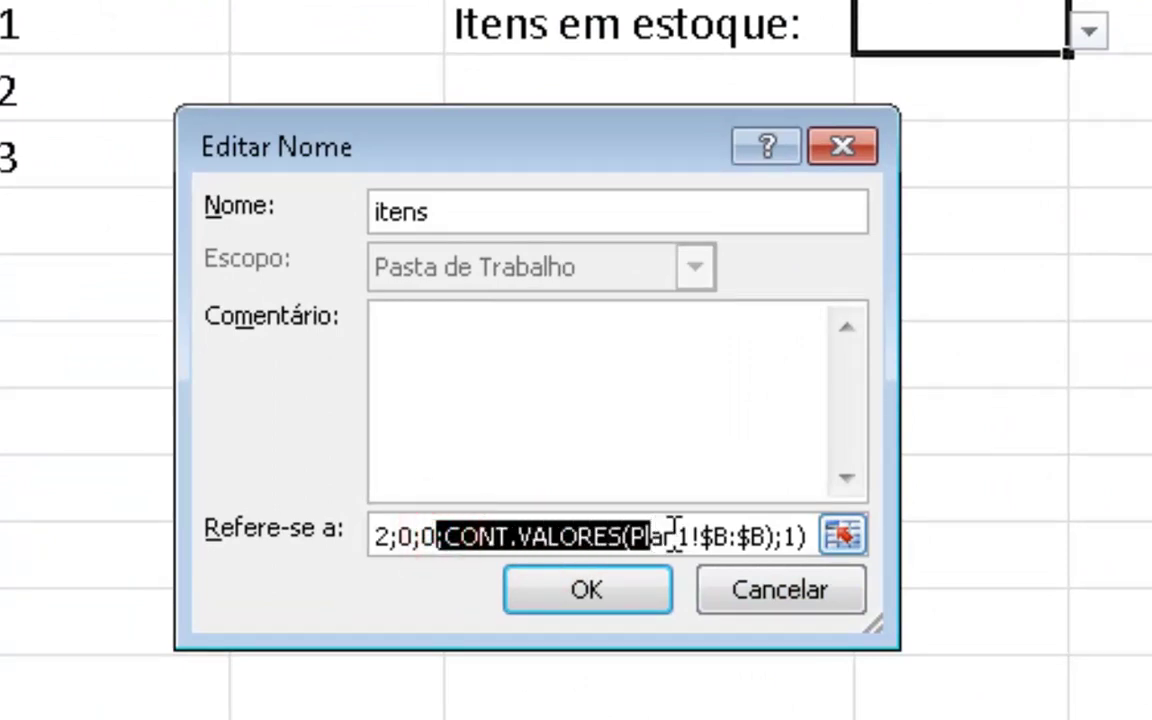
left_click(770, 537)
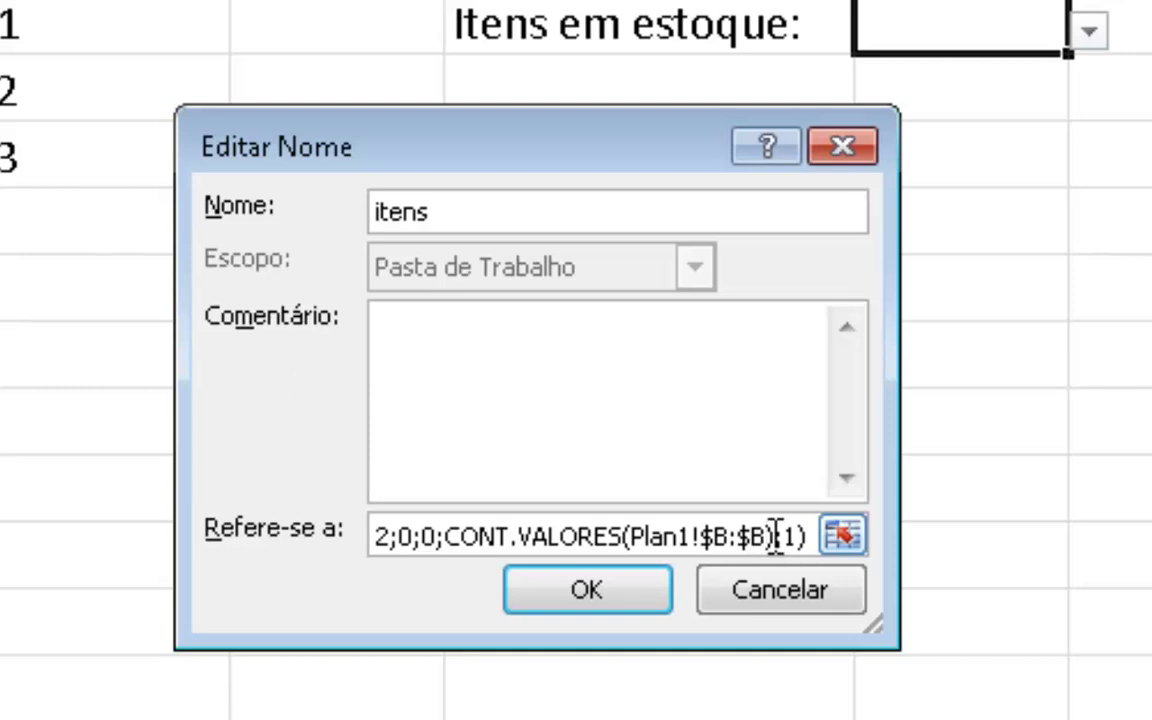
left_click(775, 537)
left_click(777, 537)
type("-")
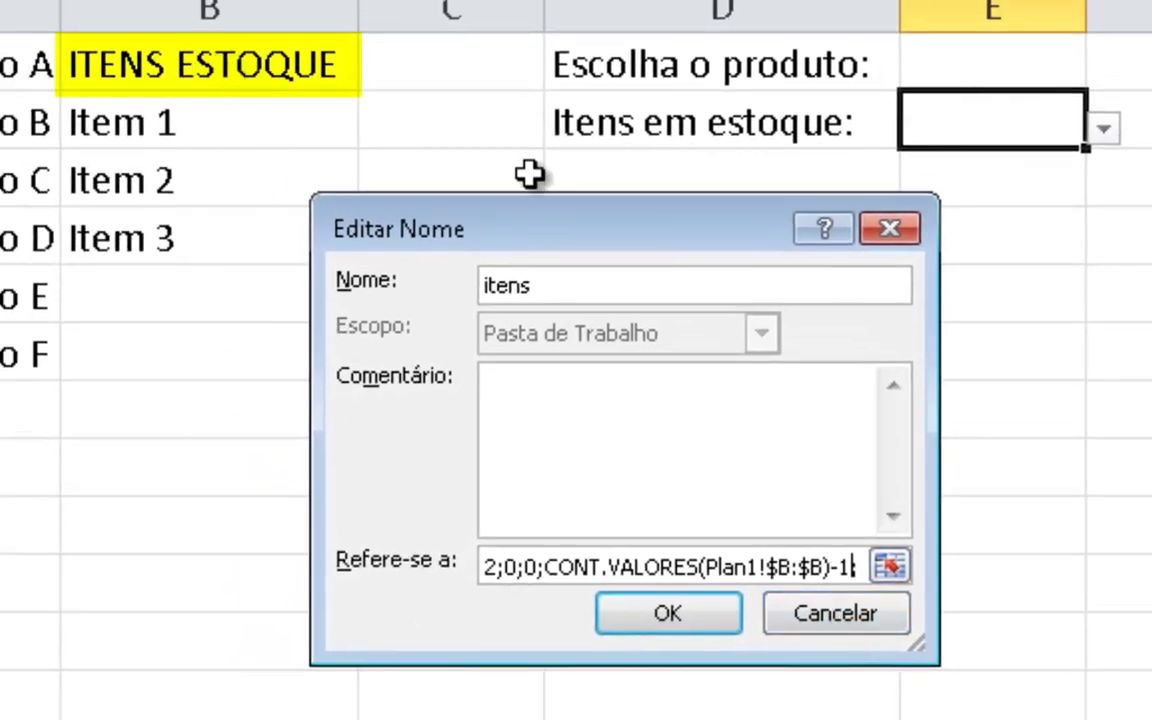
left_click(675, 625)
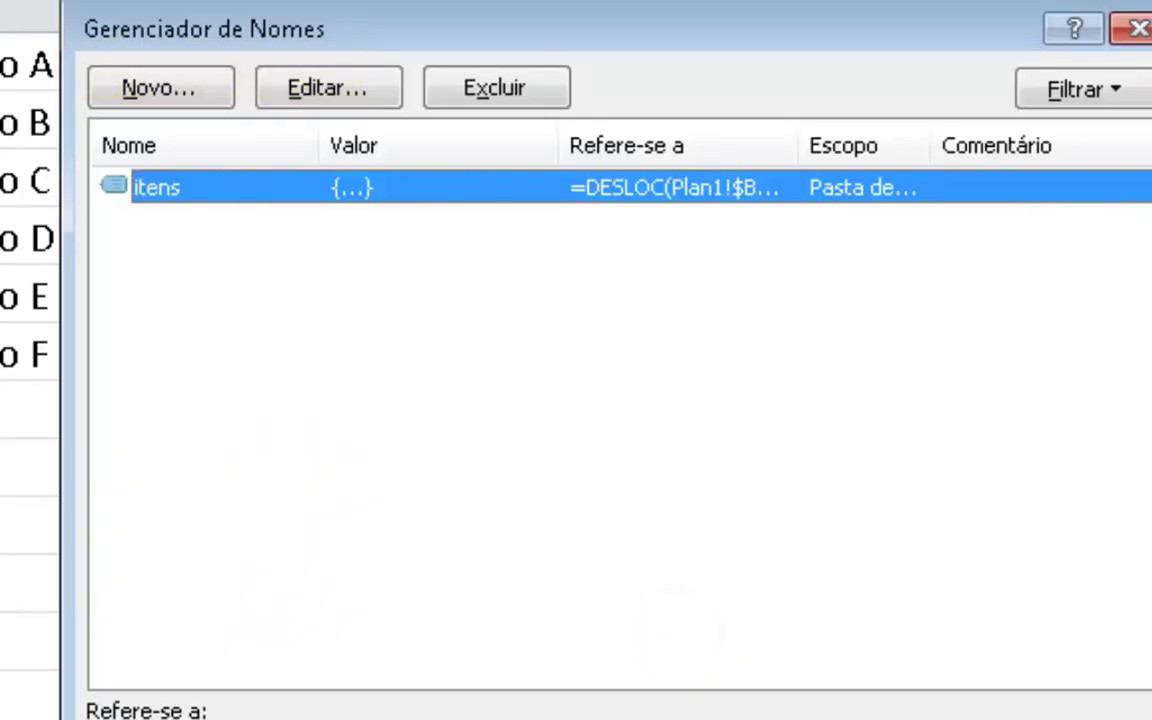
key("Escape")
Check E2's dropdown lists only Item 1–3, then widen column A.
left_click(1035, 128)
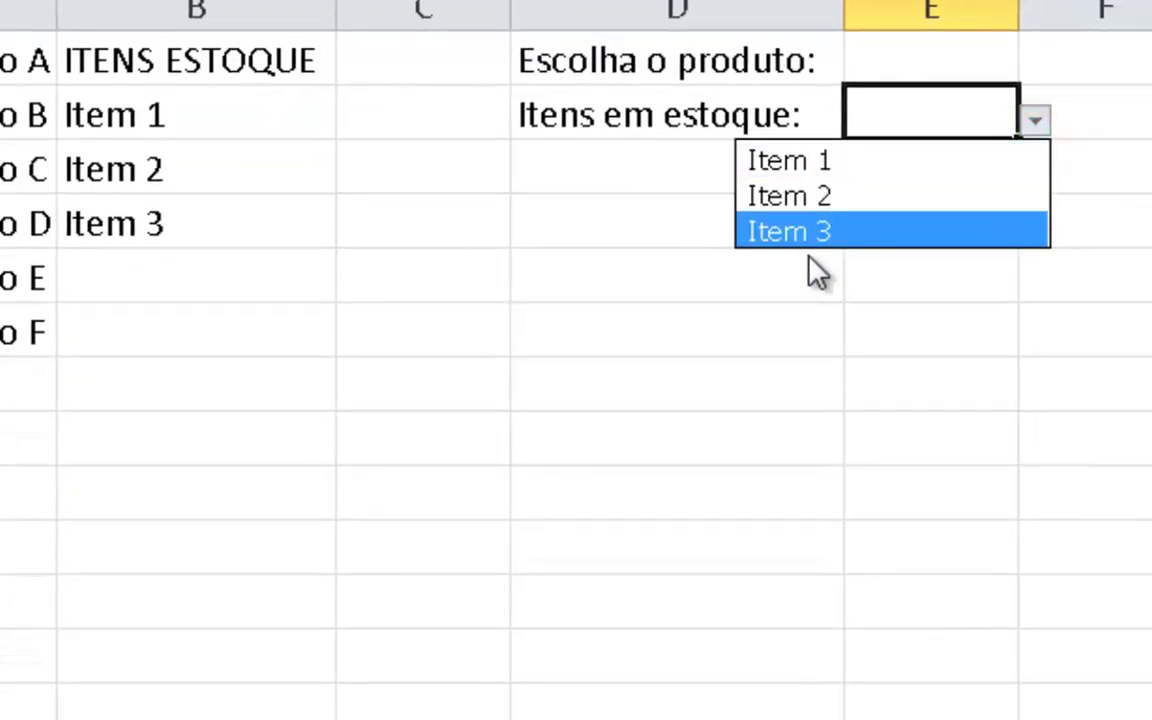
left_click(455, 253)
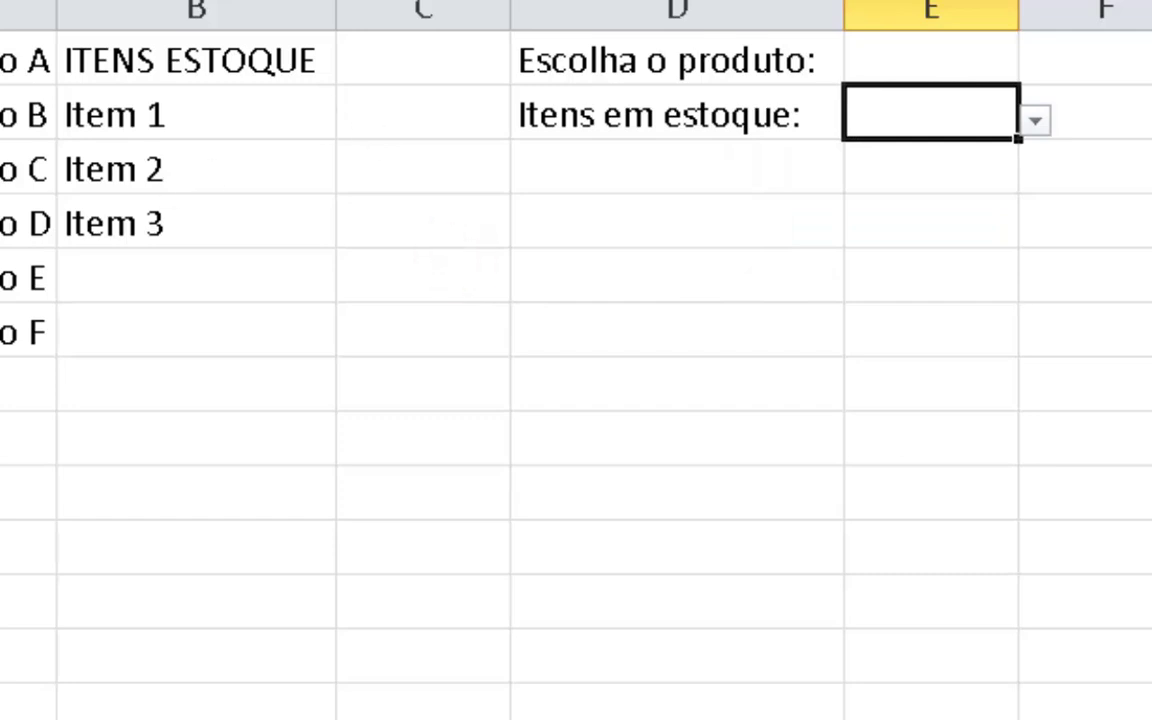
left_click_drag(57, 9, 141, 9)
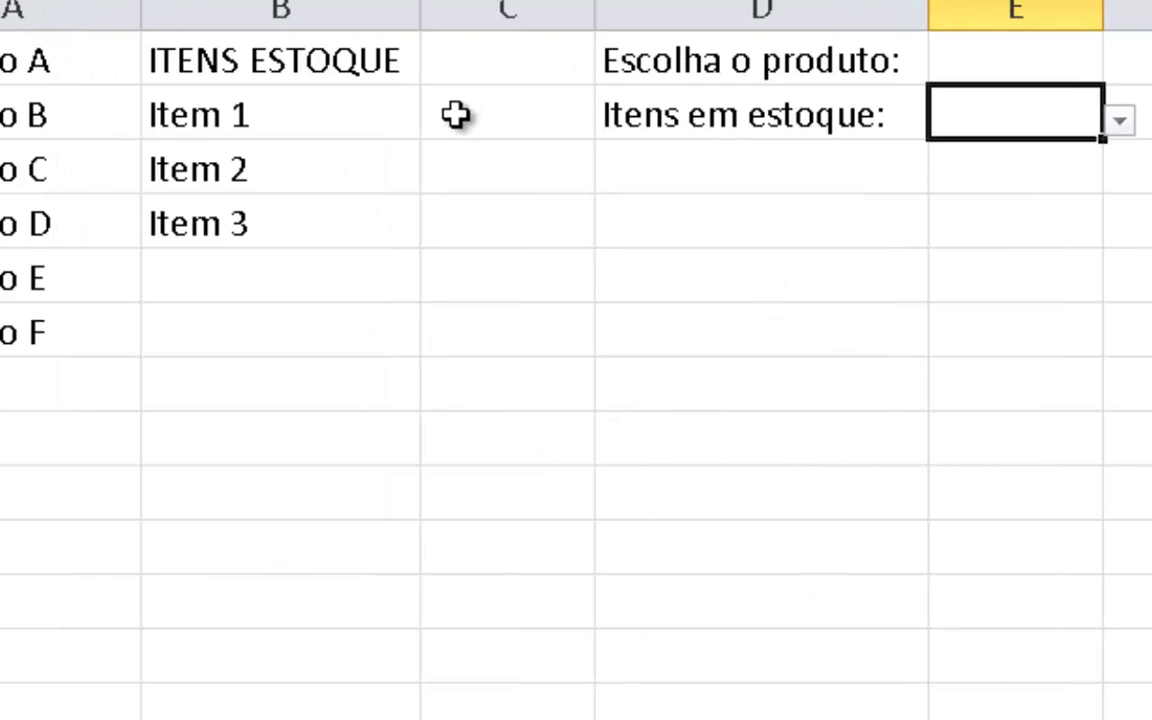
Enter Item 4, Item 5 and Item 6 in B5:B7.
left_click(379, 282)
type("Ite")
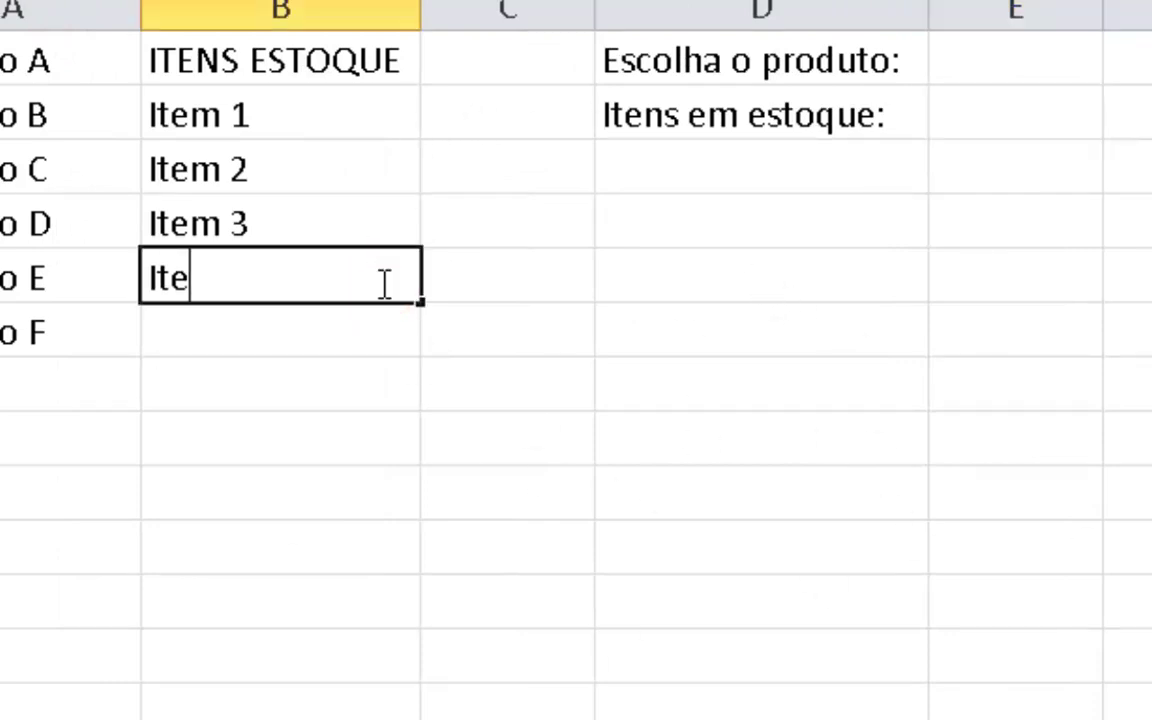
type("m 4")
key("Return")
type("Item")
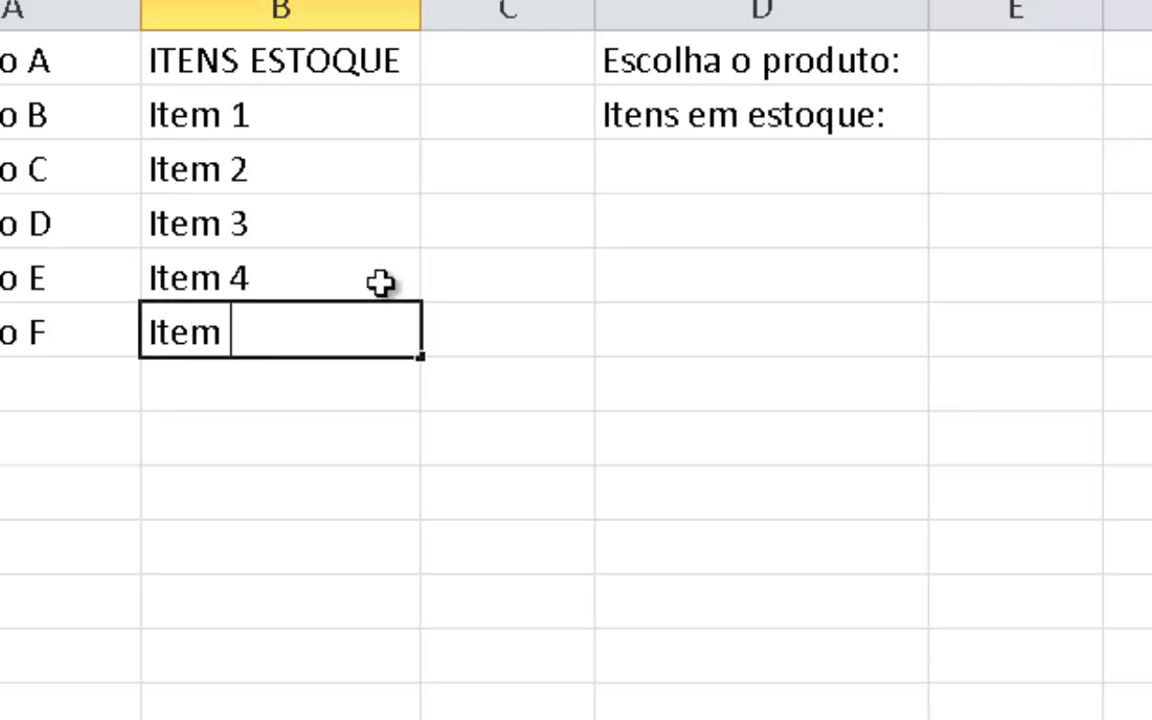
type(" 5")
key("Return")
type("Item 6")
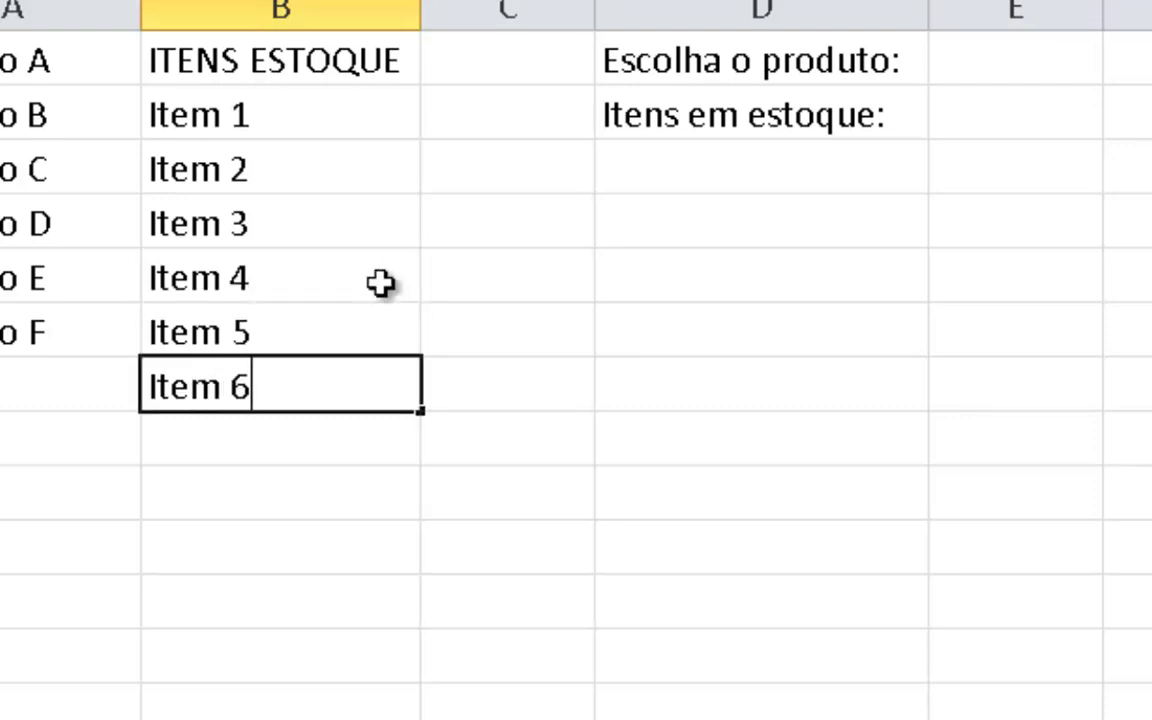
key("Return")
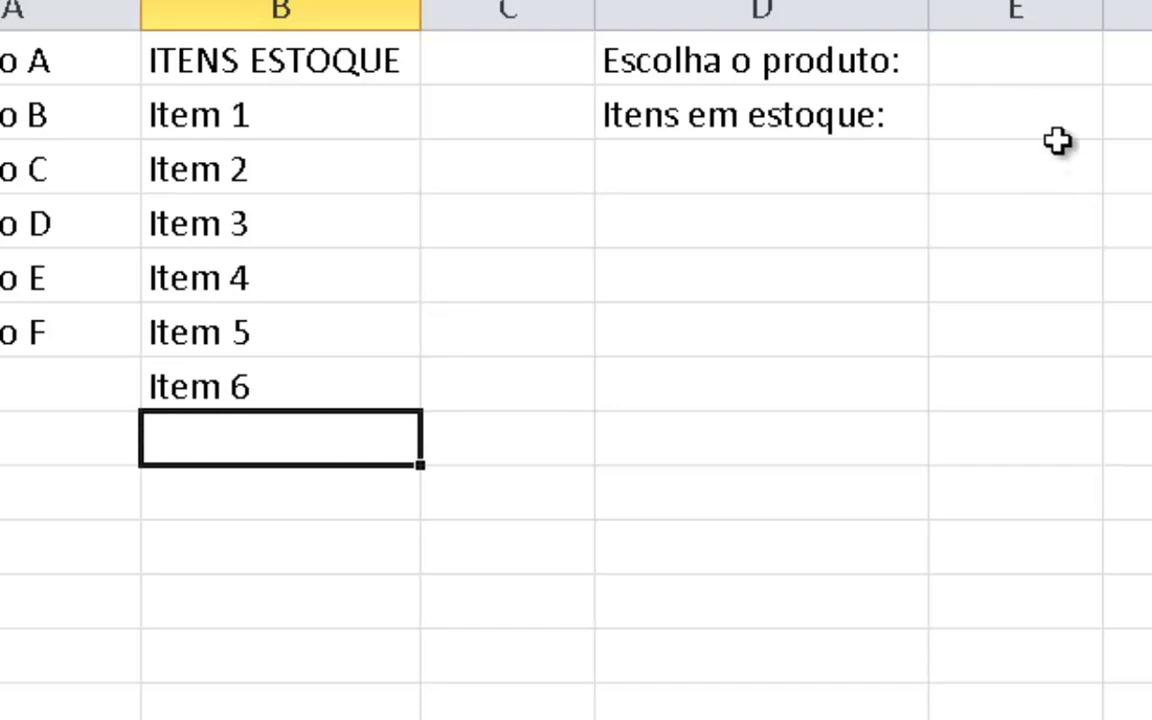
Confirm E2's dropdown now lists Item 1–6, and check E1's product list.
left_click(1049, 121)
left_click(1118, 118)
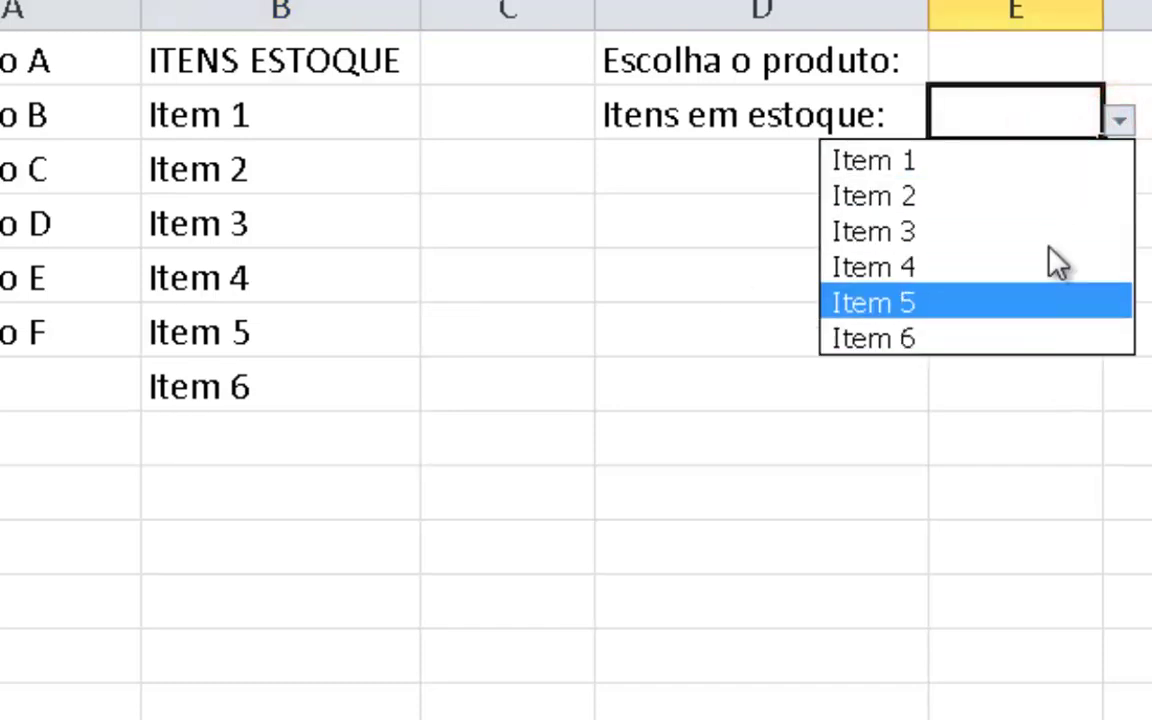
left_click(1059, 51)
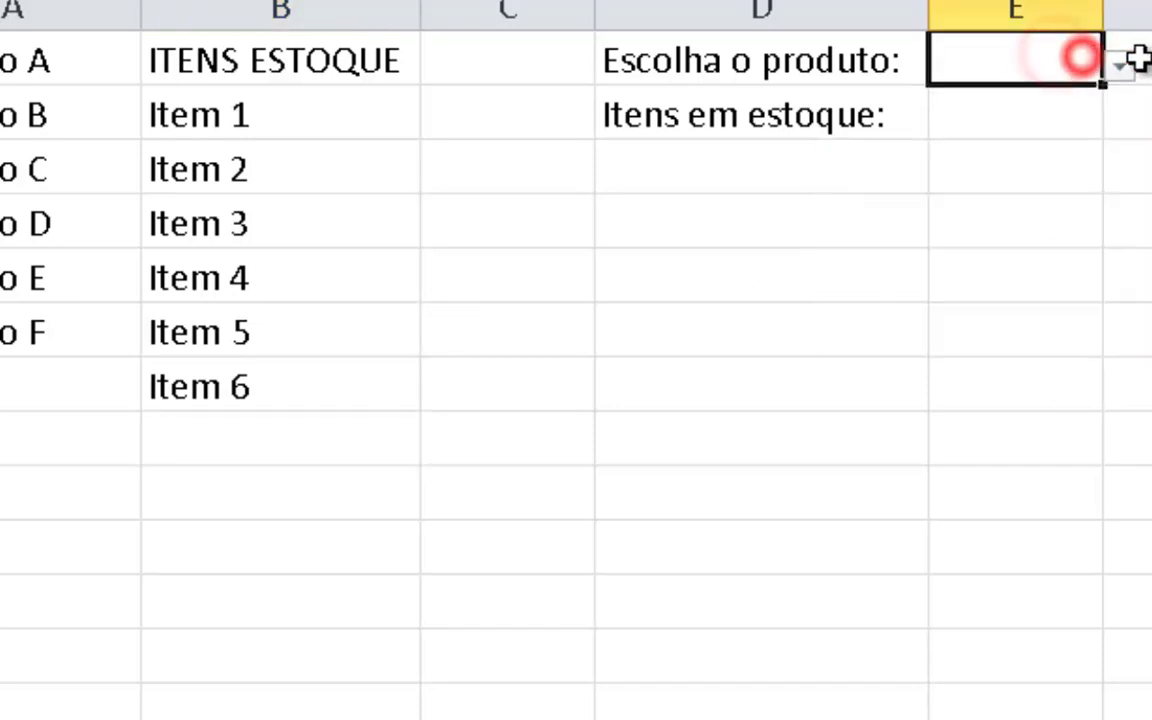
left_click(1118, 65)
left_click(1103, 335)
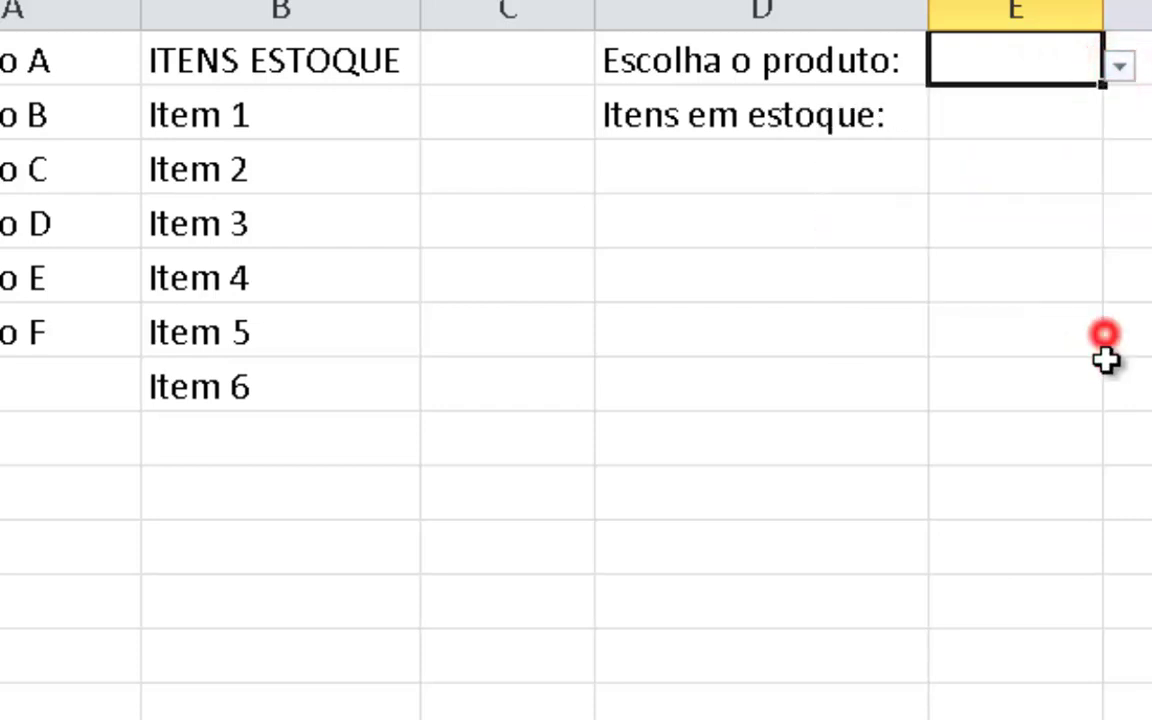